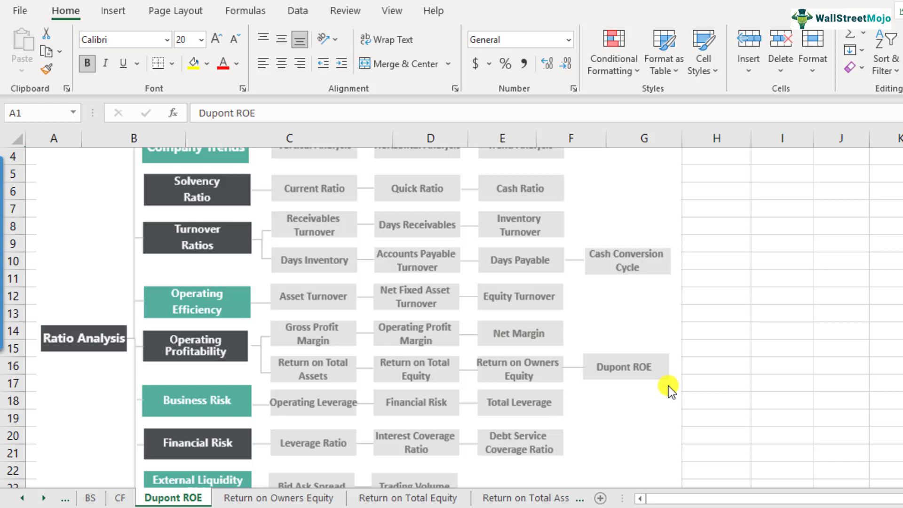
Step: Enter the label ROE in cell B29 below the ratio analysis diagram
scroll(377, 369, down, 3)
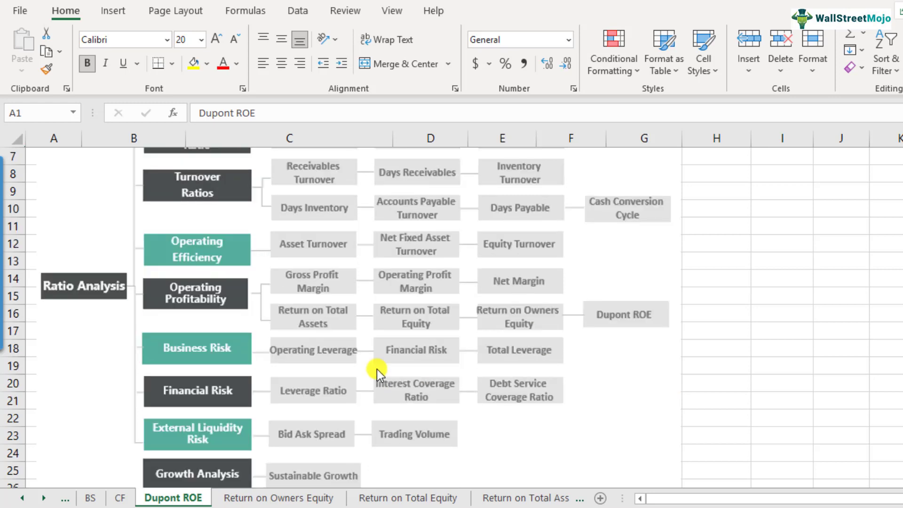
scroll(232, 393, down, 1)
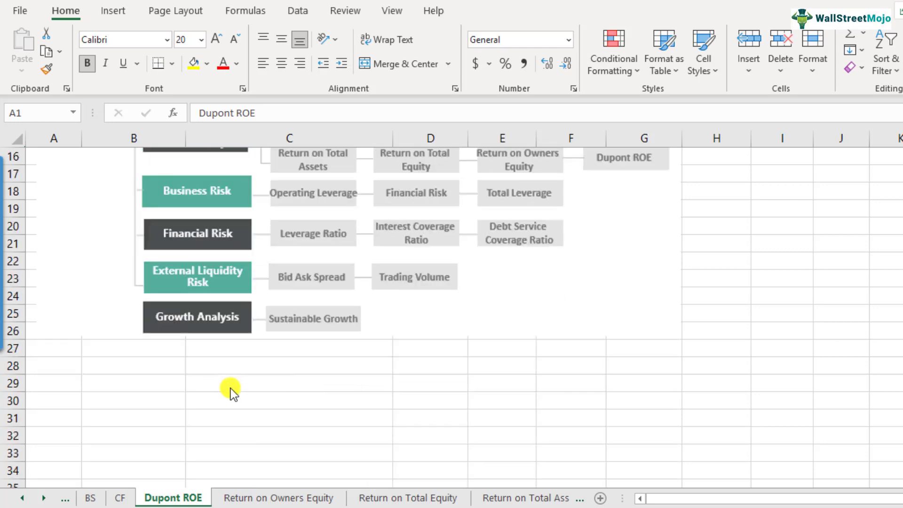
click(165, 387)
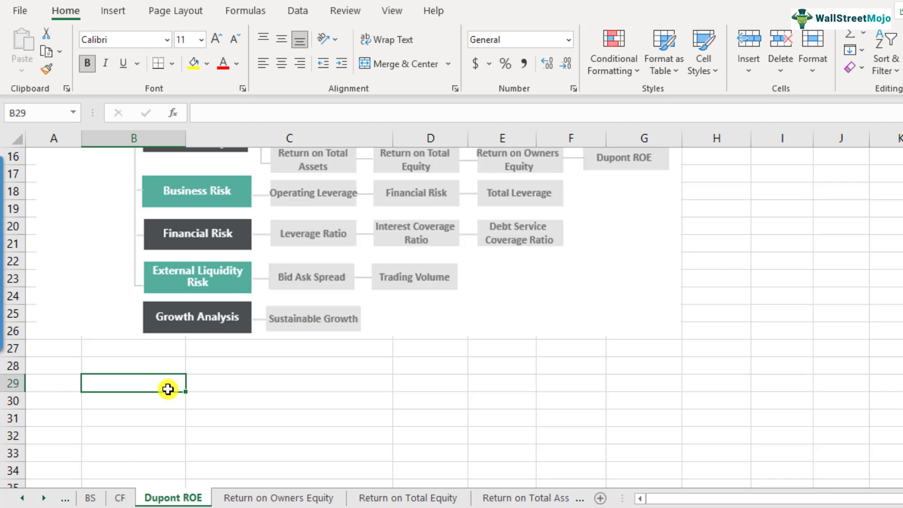
text(ROE)
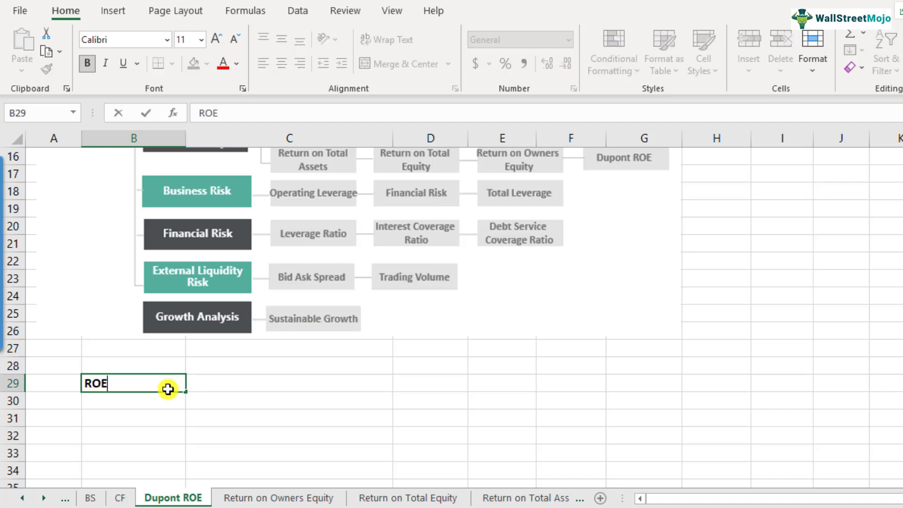
key(Return)
Step: Write the ROE definition "Net Income / Average Shareholders Equity" in cell C29
key(Up)
key(Right)
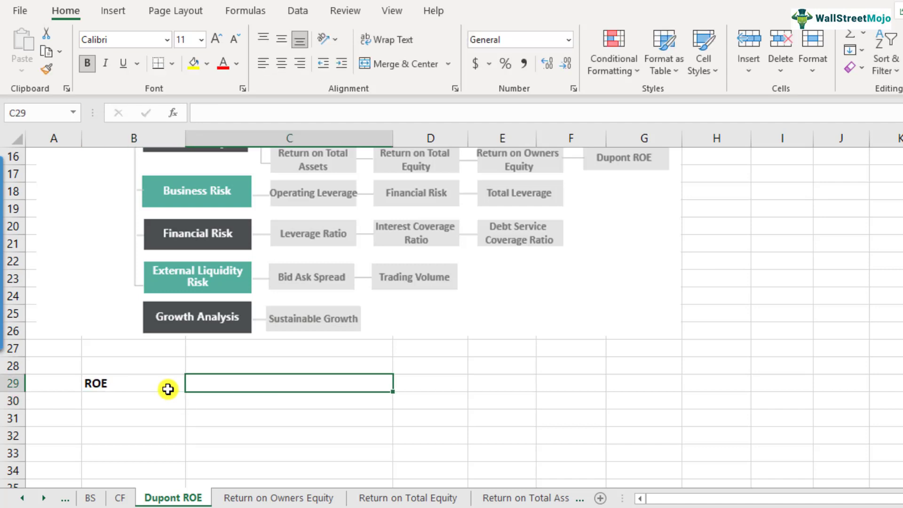
text(Net )
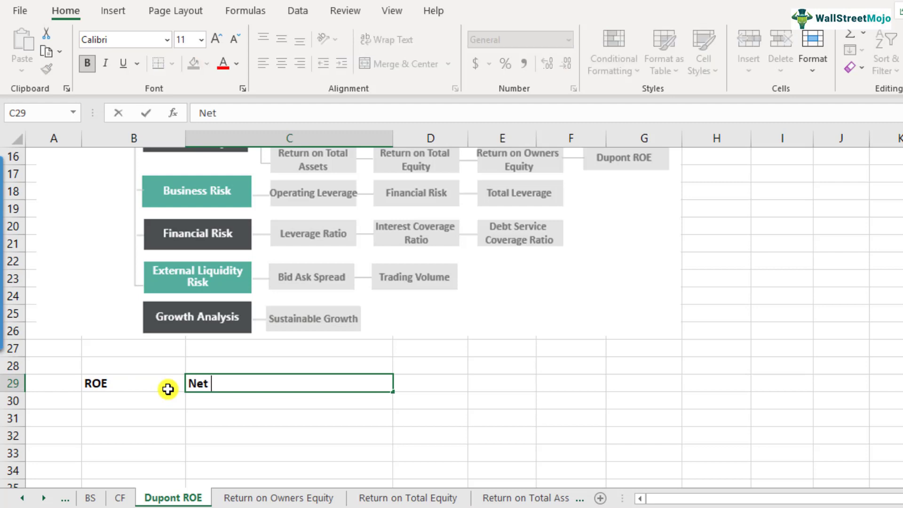
text(Income / A)
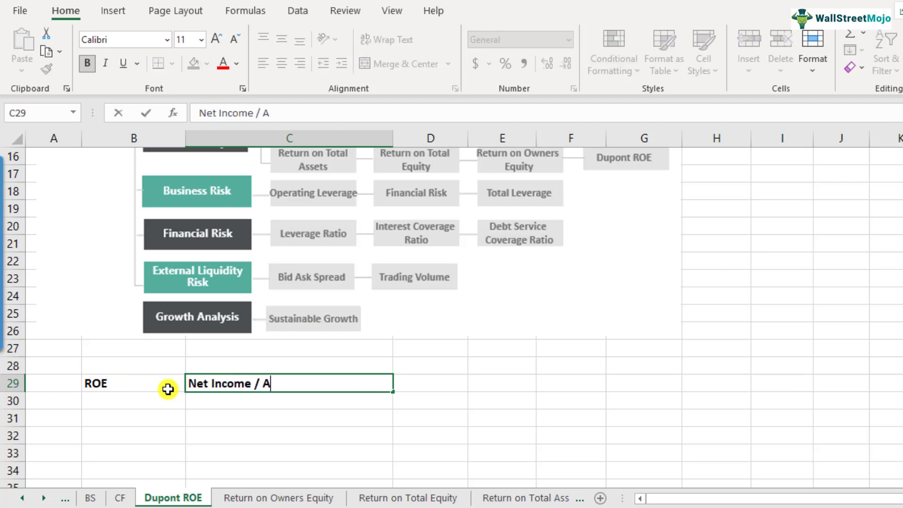
text(verage Sha)
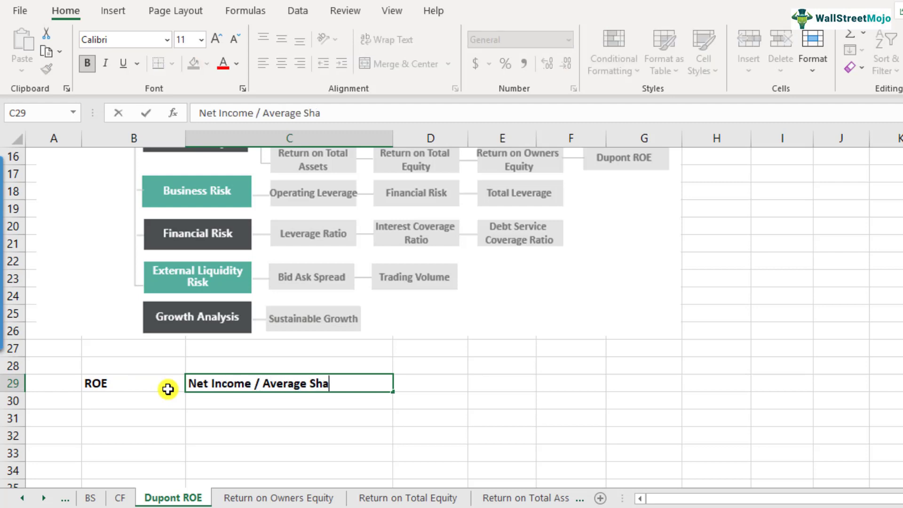
text(reholders Equity)
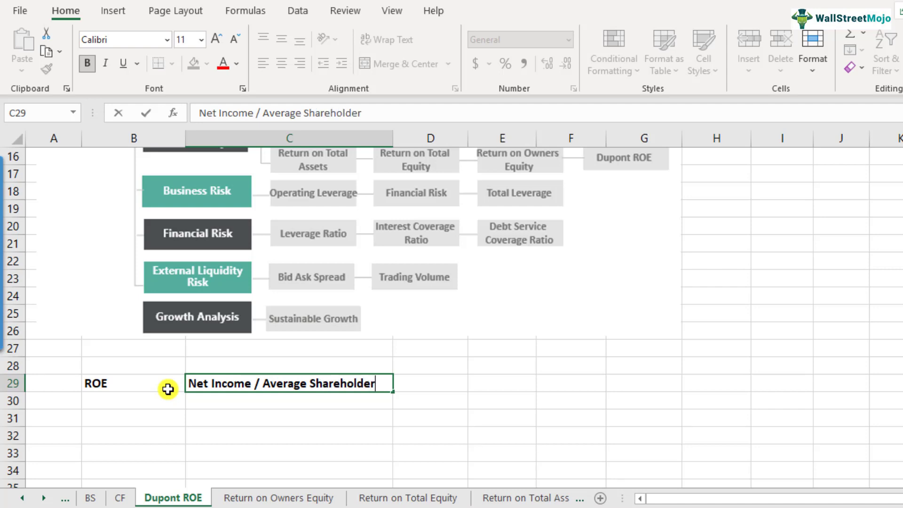
key(Return)
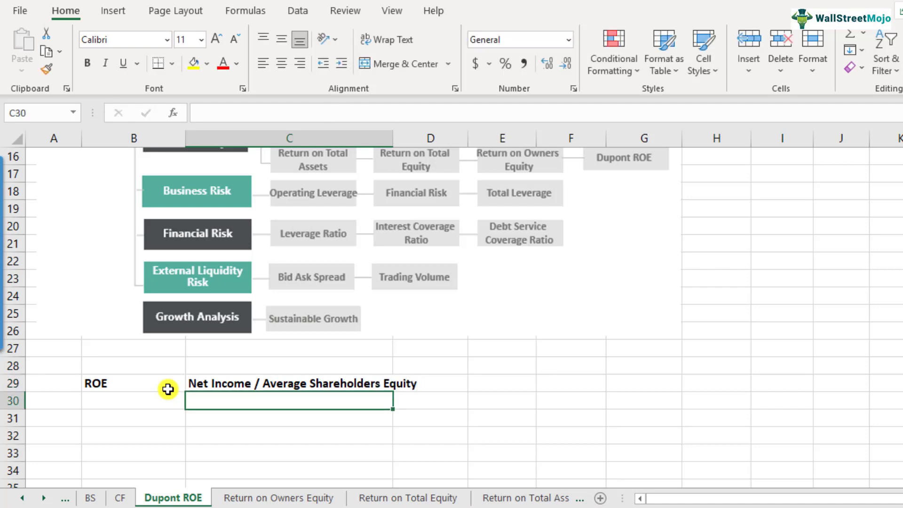
Step: Enter the label "Dupont ROE" in cell B31, two rows below the ROE label
key(Left)
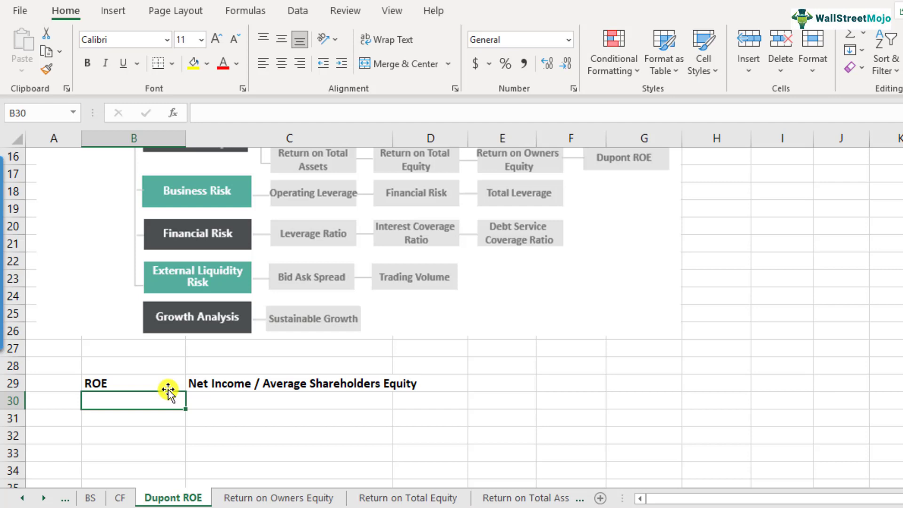
key(Up)
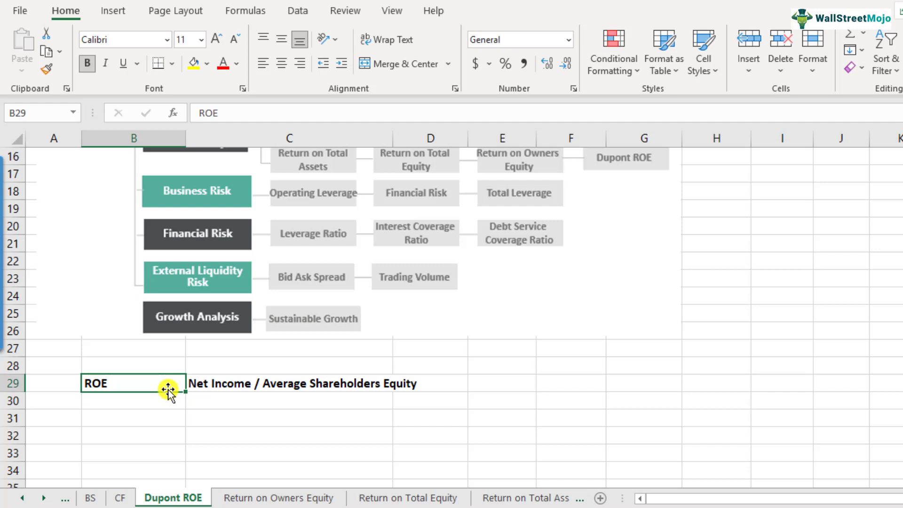
click(129, 419)
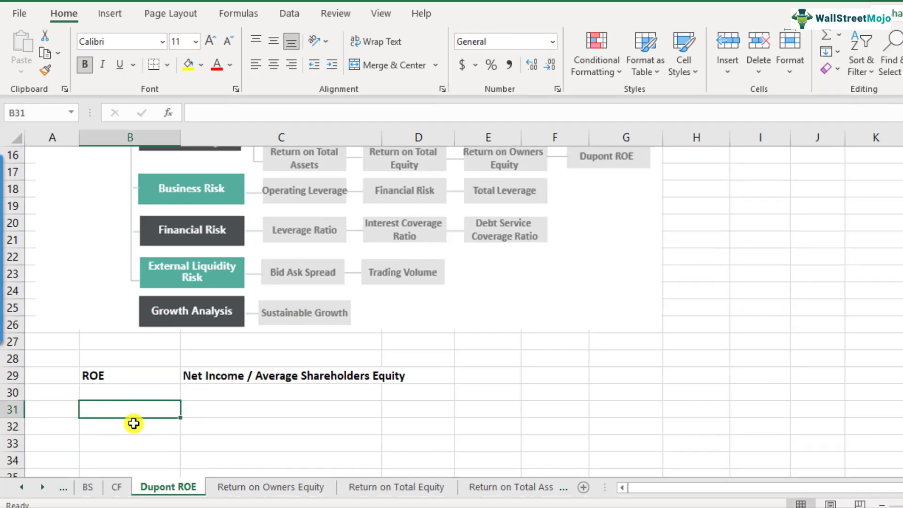
text(Dup)
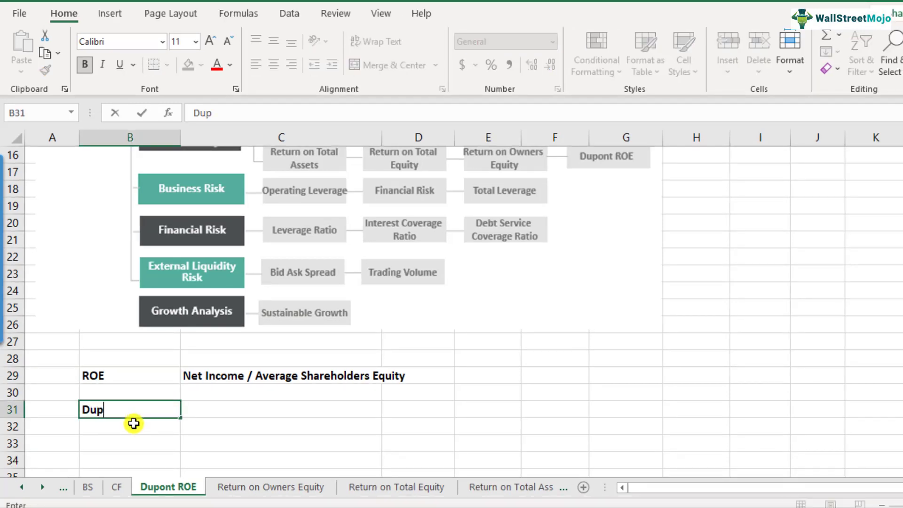
text(ont ROE)
key(Return)
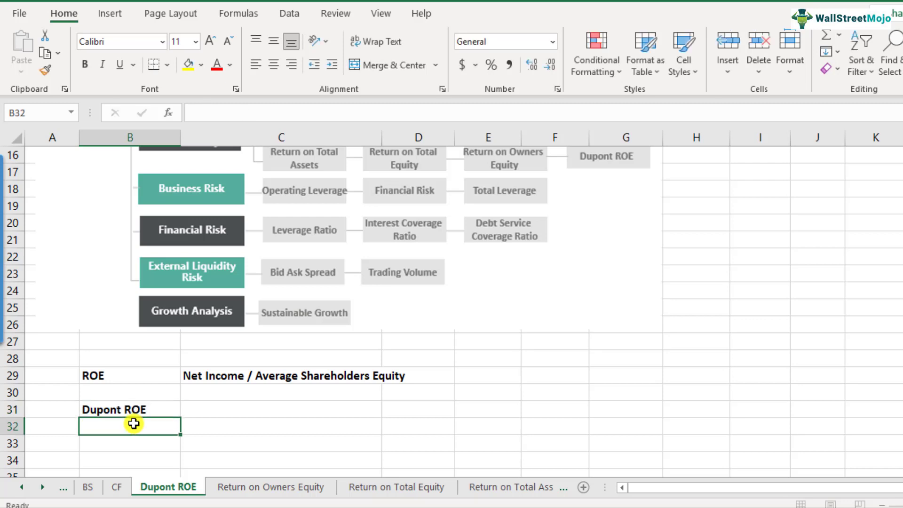
Step: Enter the number 1 as text in cell C32 to mark the first DuPont component
key(Up)
key(Up)
key(Up)
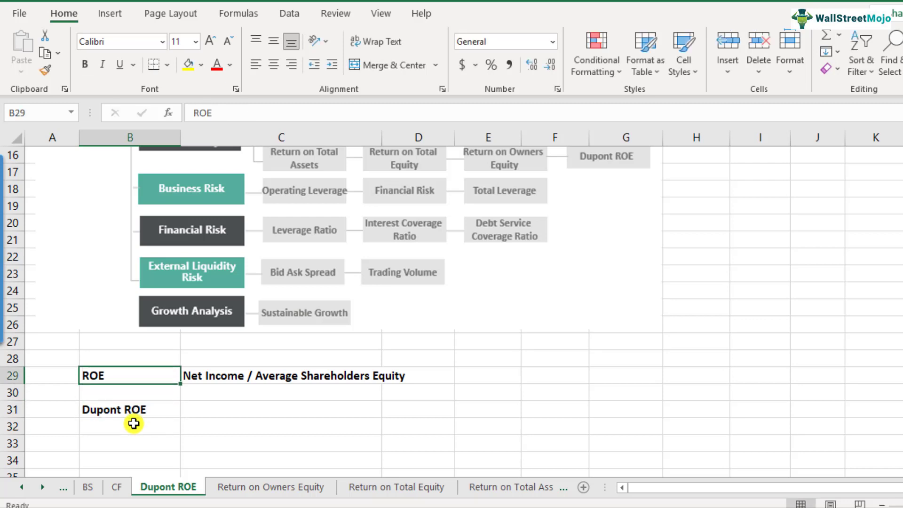
key(Right)
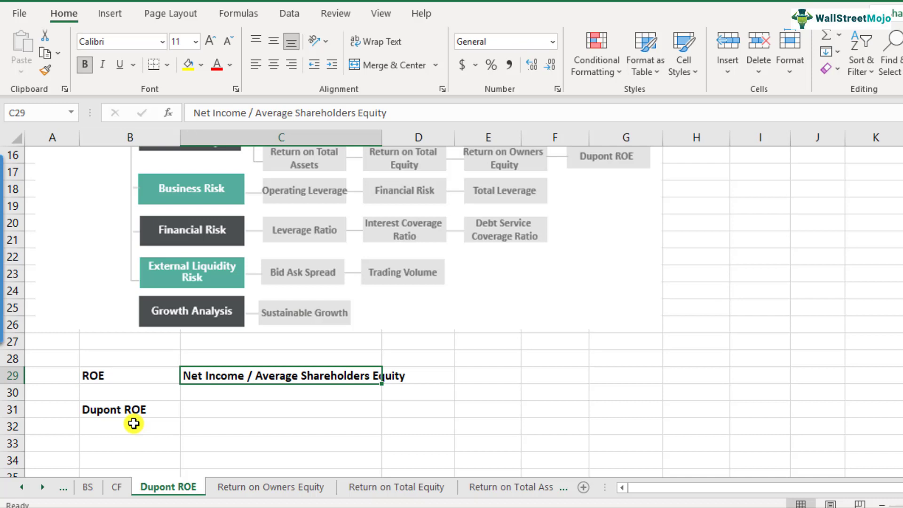
key(Down)
key(Down)
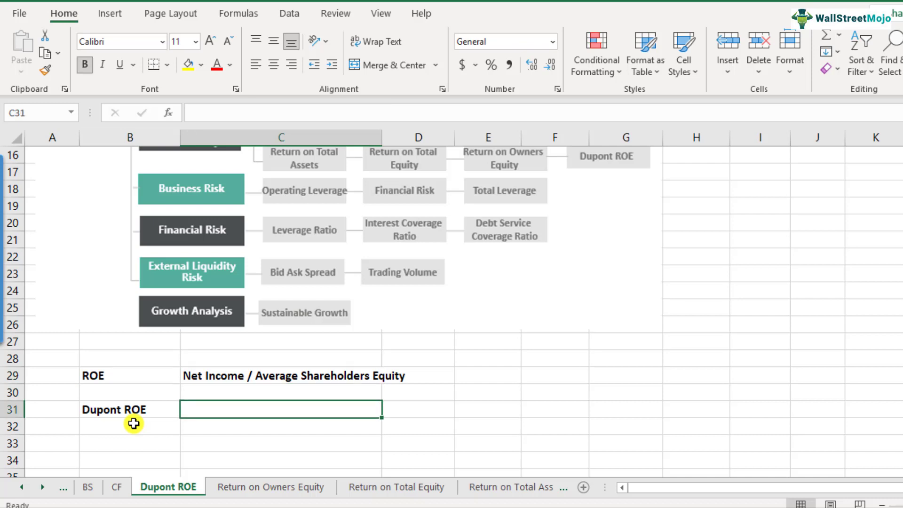
key(Down)
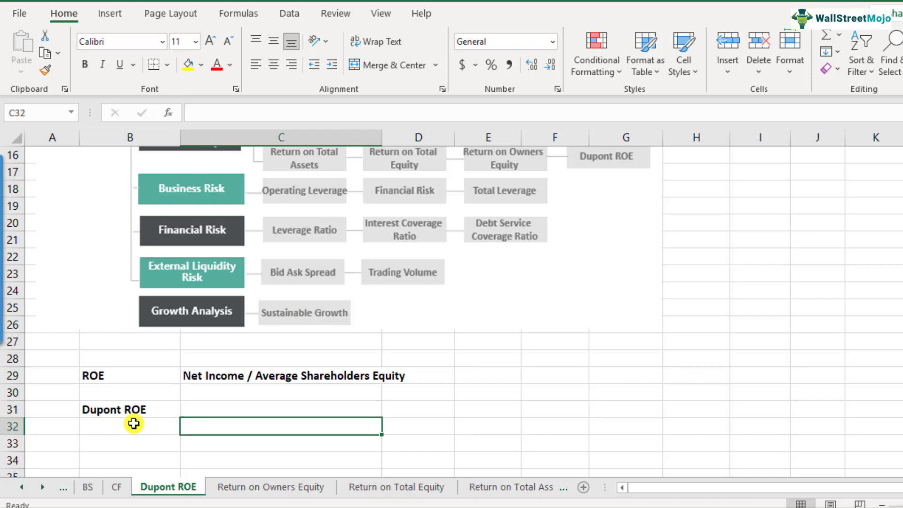
text(')
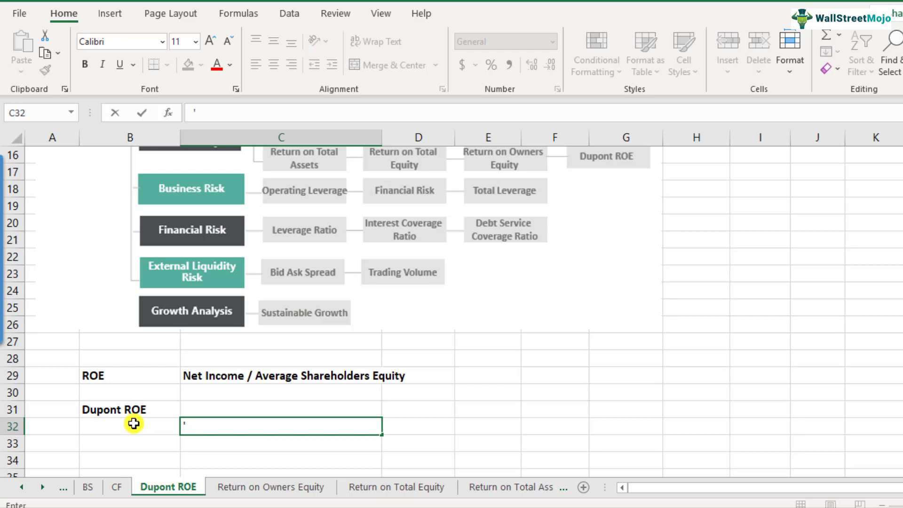
text(1)
key(ctrl+Return)
Step: Write the first DuPont component "Net Income / Sales" in cell C31
key(Up)
text(Net )
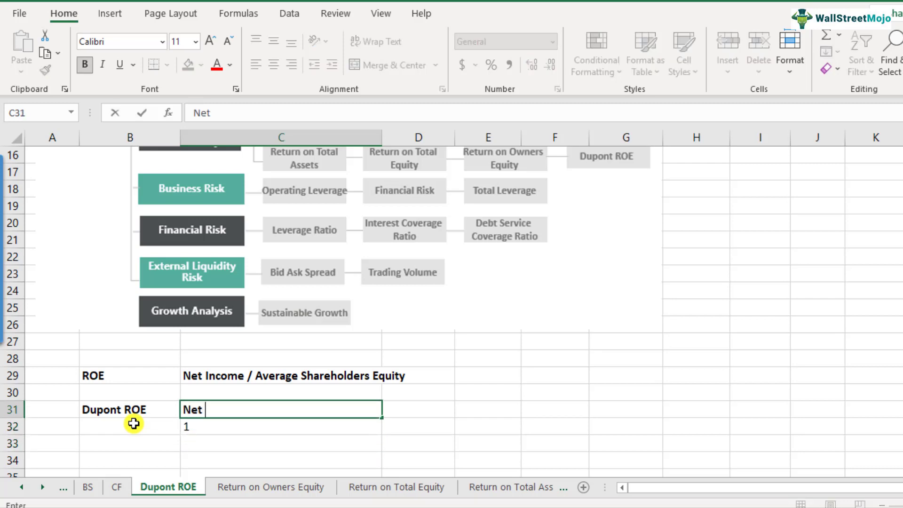
text(Income / Sales)
key(Return)
Step: Enter the multiplication sign "x" in D31 and the second component "Sales / Average Assets" in E31
key(Up)
key(Right)
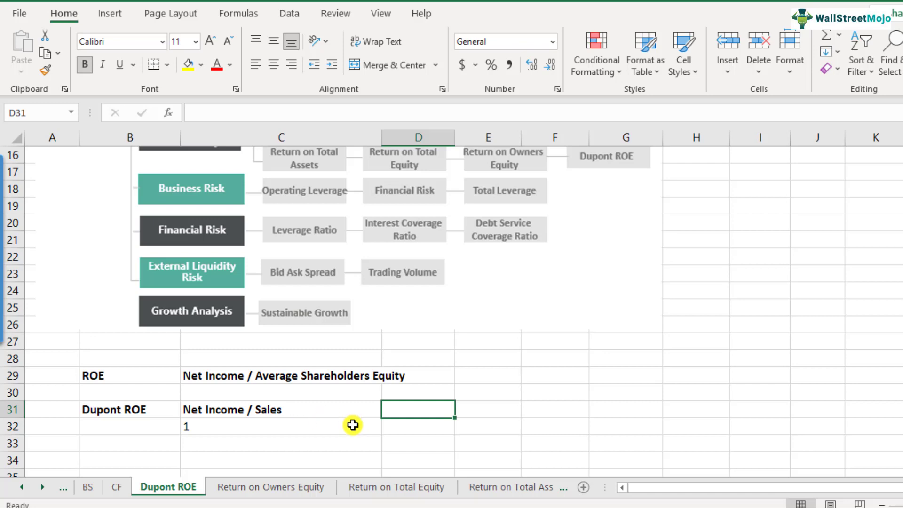
text(x)
key(Return)
key(Up)
key(Right)
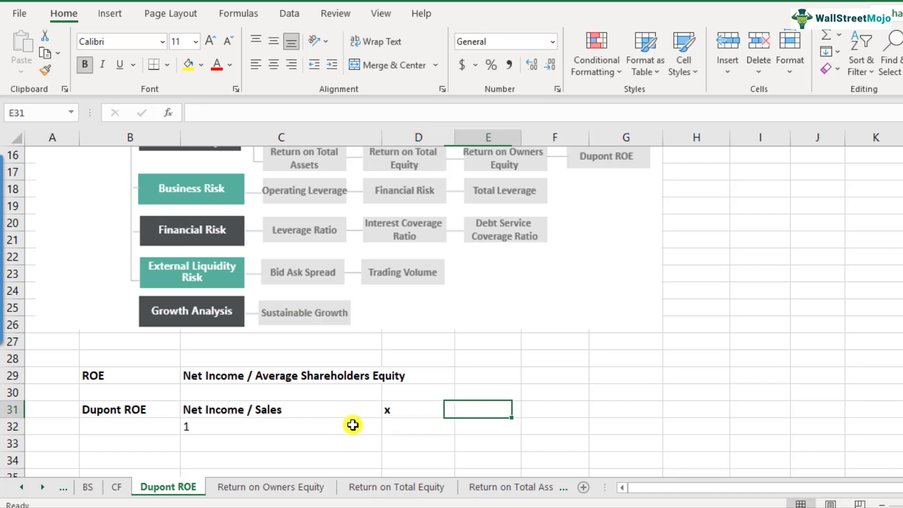
text(Sales )
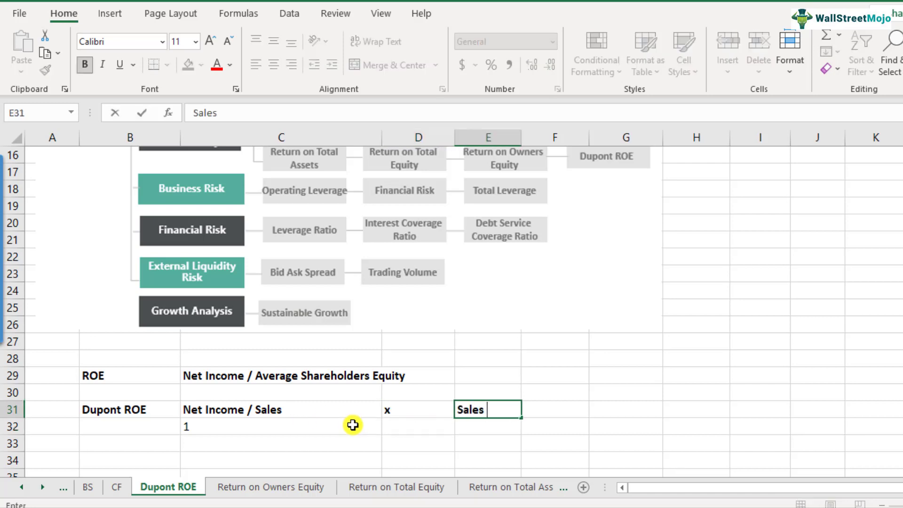
text(/ Average Assets)
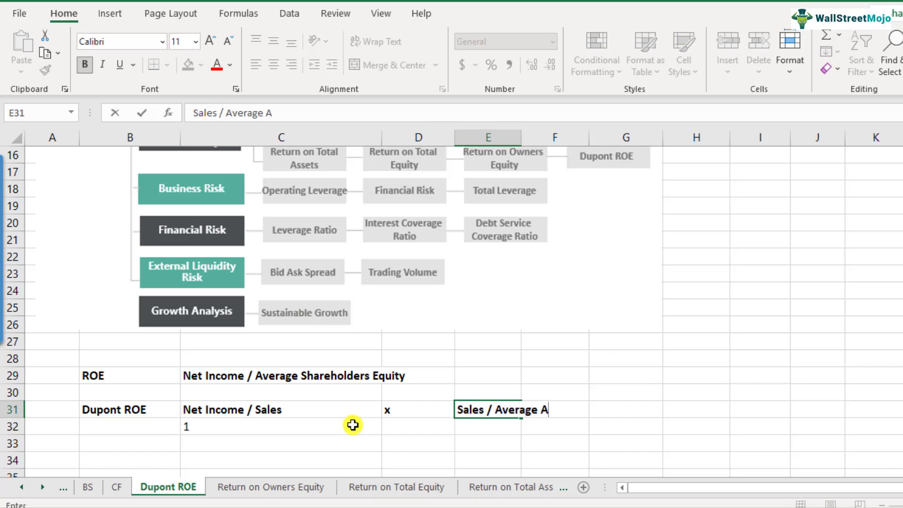
key(Return)
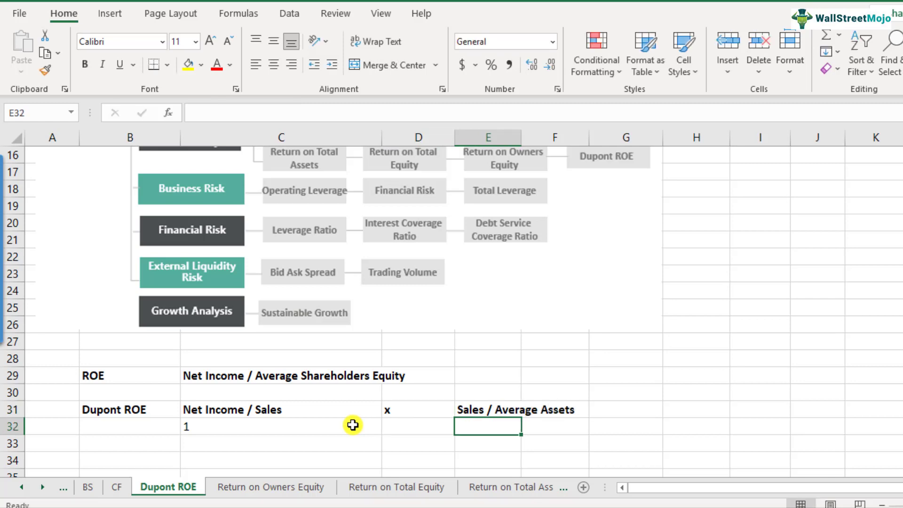
Step: Number the Sales / Average Assets component by entering 2 in cell E32
key(Up)
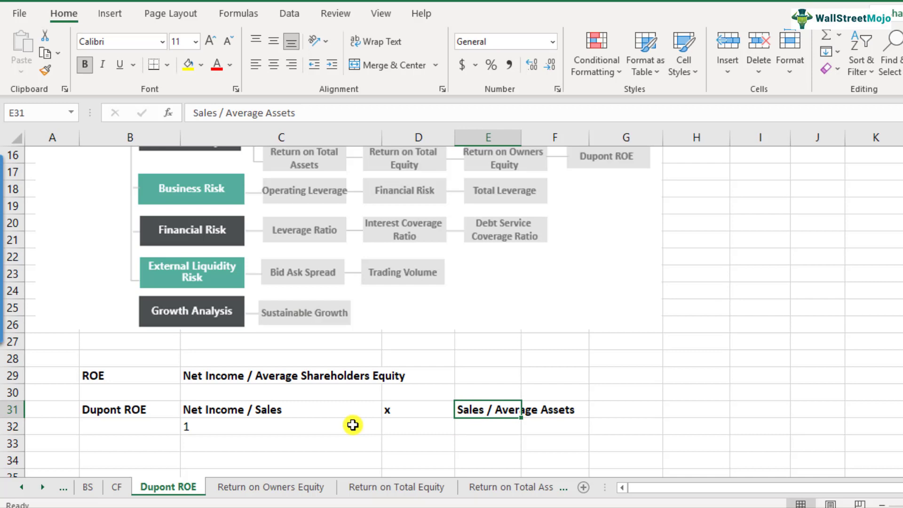
key(Down)
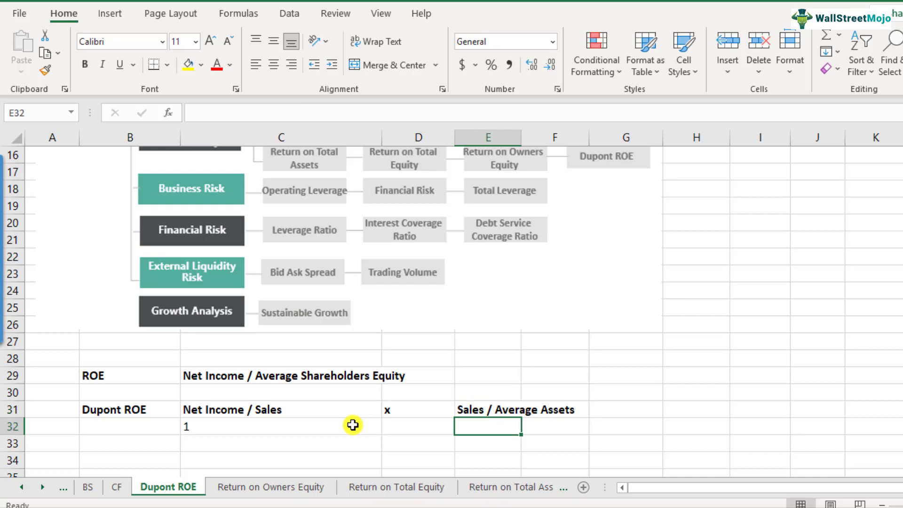
text(2)
key(Return)
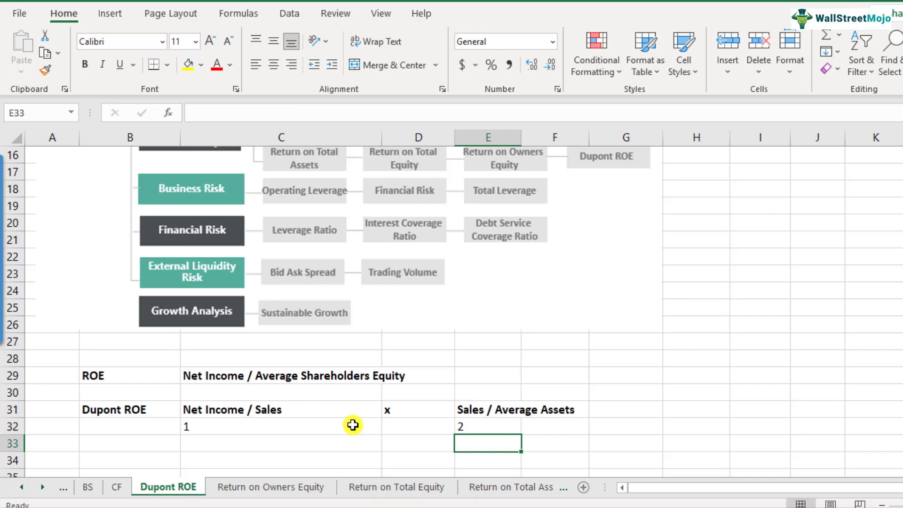
Step: Enter a second multiplication sign "x" in cell G31, after the Sales / Average Assets component
key(Up)
key(Up)
key(Right)
key(Right)
text(x)
key(Return)
Step: Write the third DuPont component "Average Assets / Average Shareholders Equity" in cell H31
key(Up)
key(Right)
text(A)
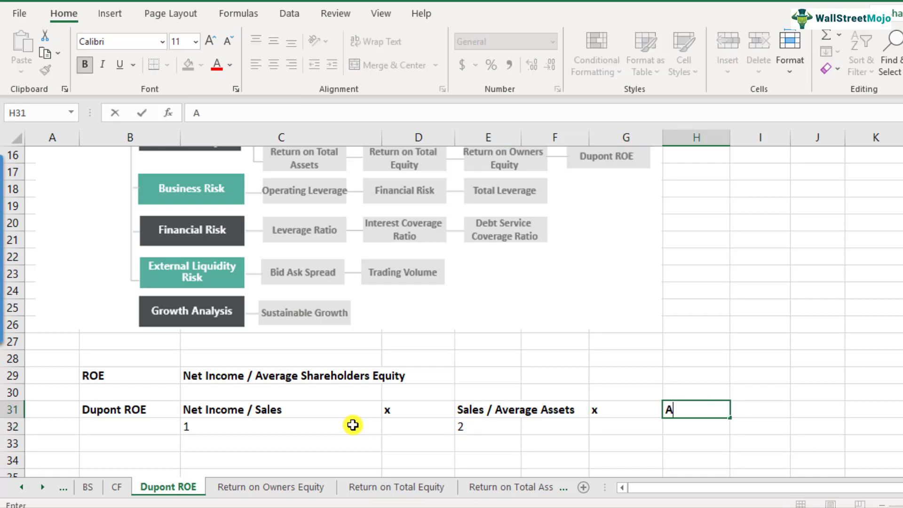
text(verage Assets )
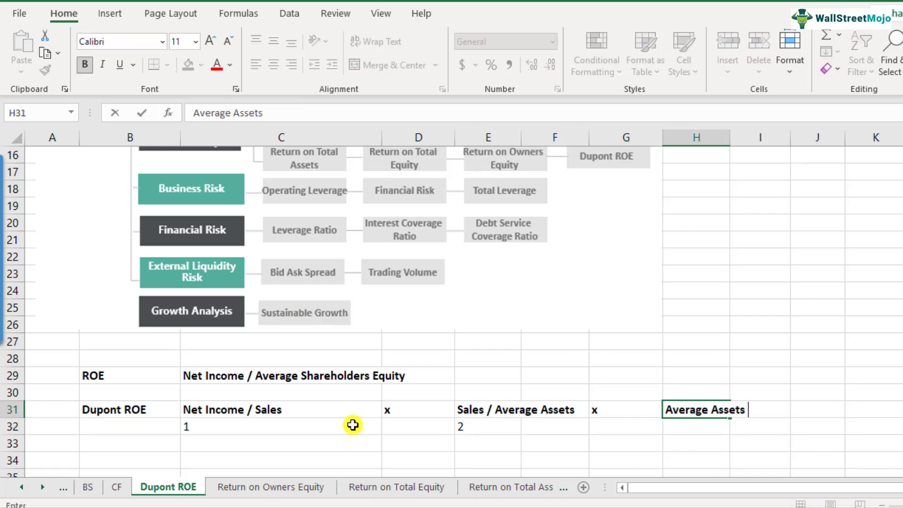
text(/ Average Shareh)
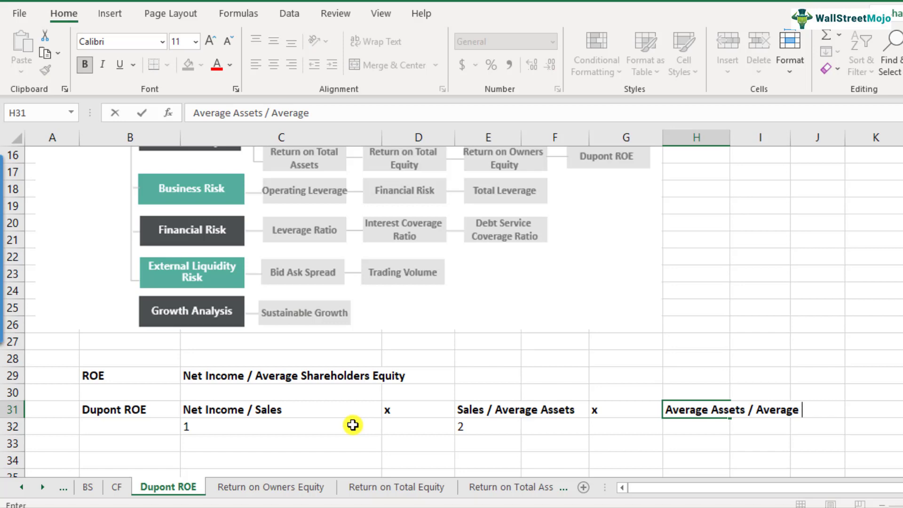
text(olders Equity)
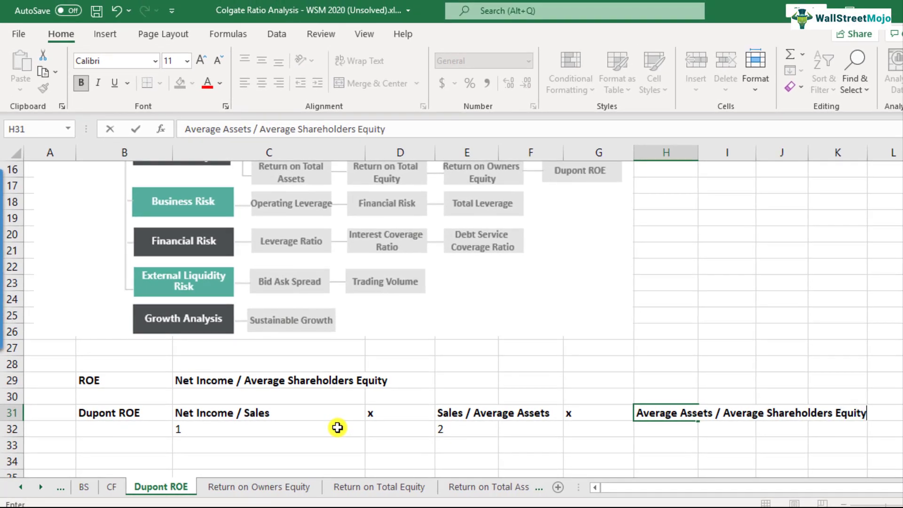
key(Return)
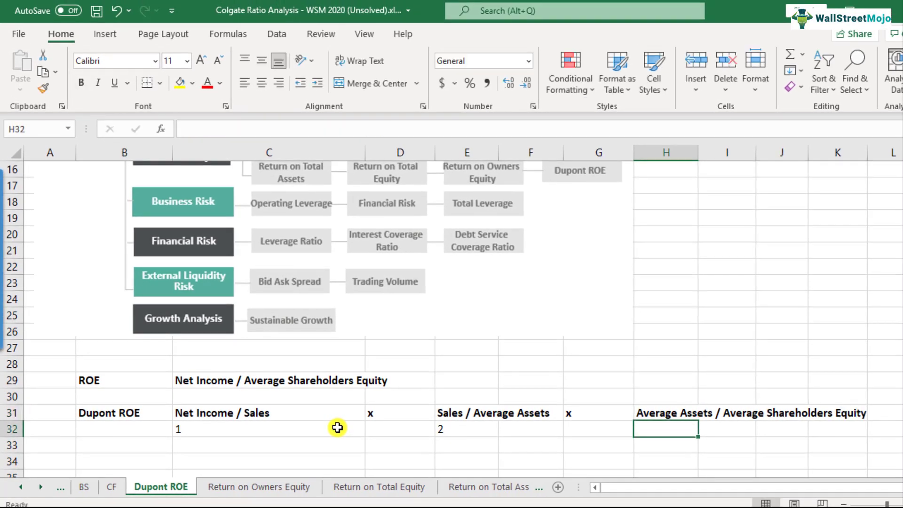
Step: Number the third DuPont component by entering 3 in H32, and return to the first multiplication sign in D31
text(3)
key(Return)
key(Up)
key(Left)
key(Left)
key(Left)
key(Left)
key(Up)
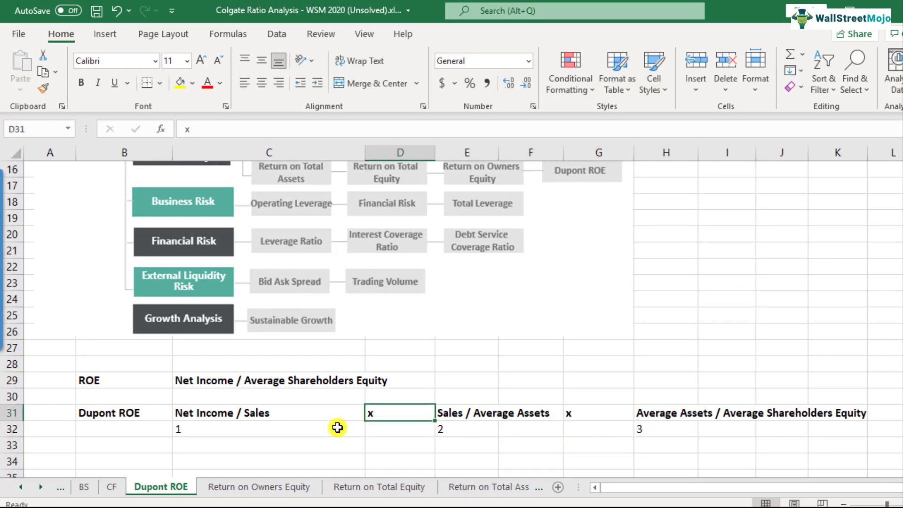
Step: Examine the Sales and Average Assets terms across the DuPont components in row 31 against the ROE definition in row 29
key(Left)
key(Up)
key(Up)
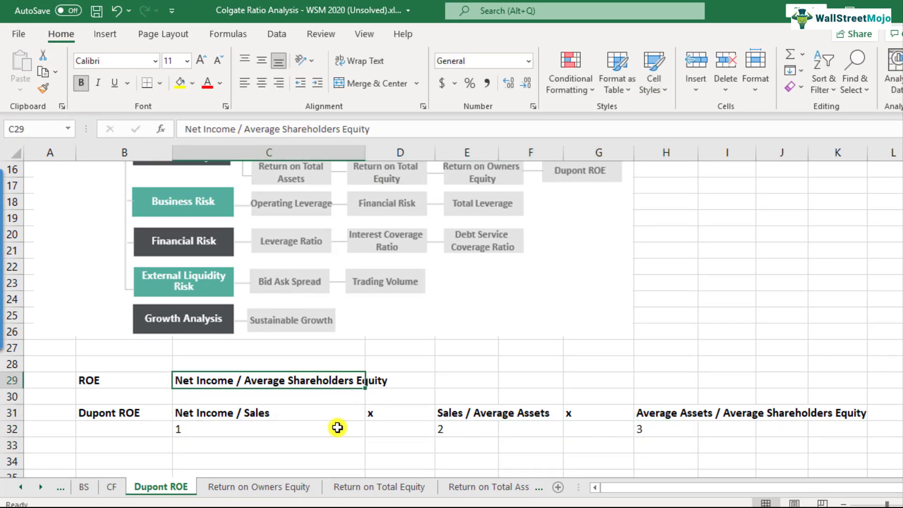
key(Down)
key(Down)
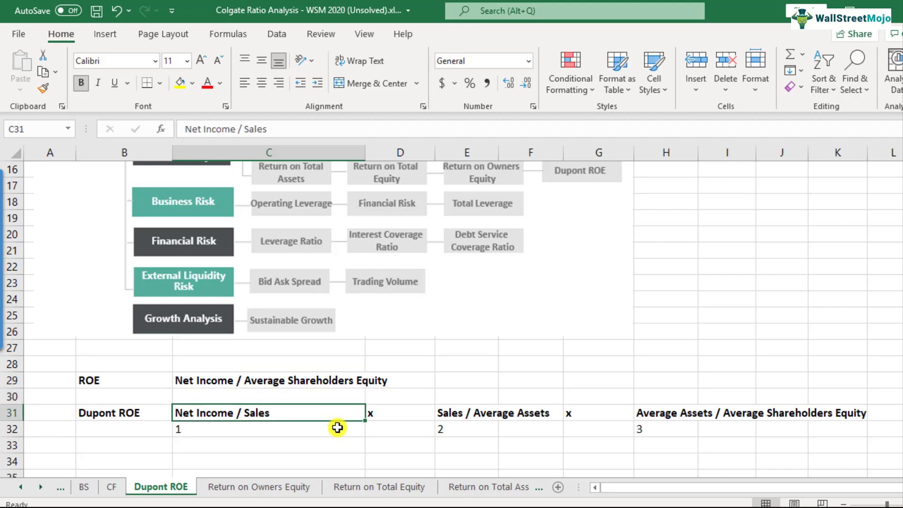
double_click(192, 413)
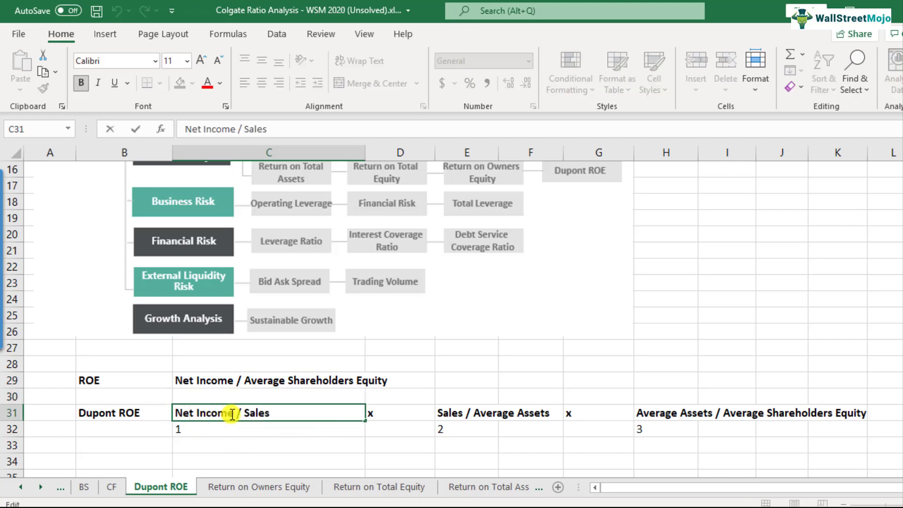
drag(236, 413, 271, 413)
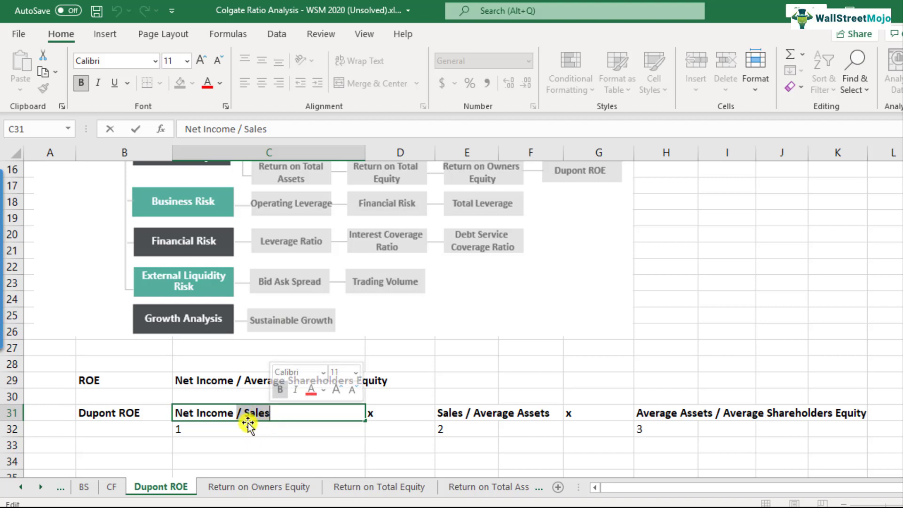
click(461, 416)
double_click(461, 416)
drag(472, 416, 440, 422)
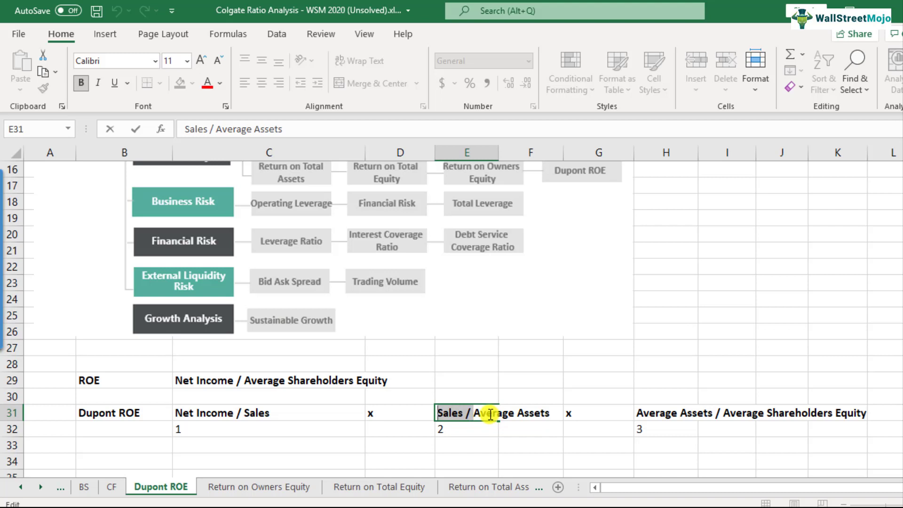
drag(474, 414, 550, 414)
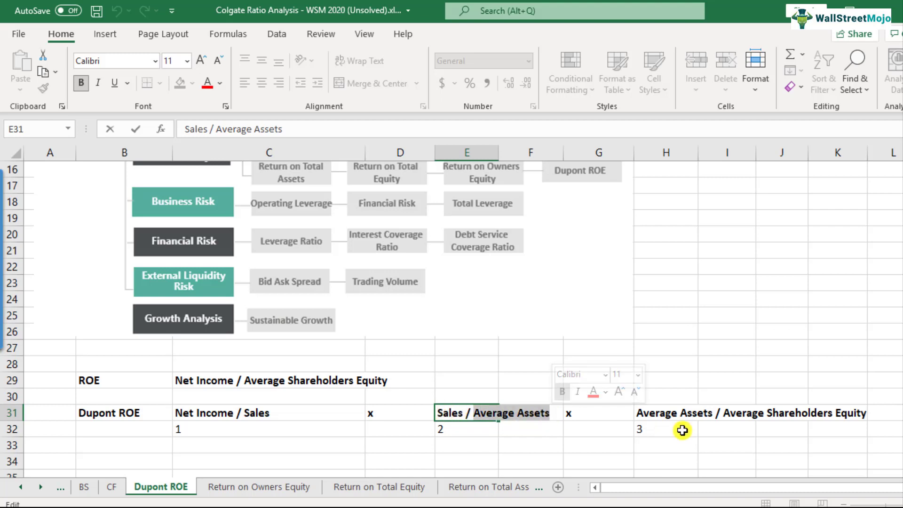
click(677, 413)
double_click(696, 414)
drag(722, 414, 636, 414)
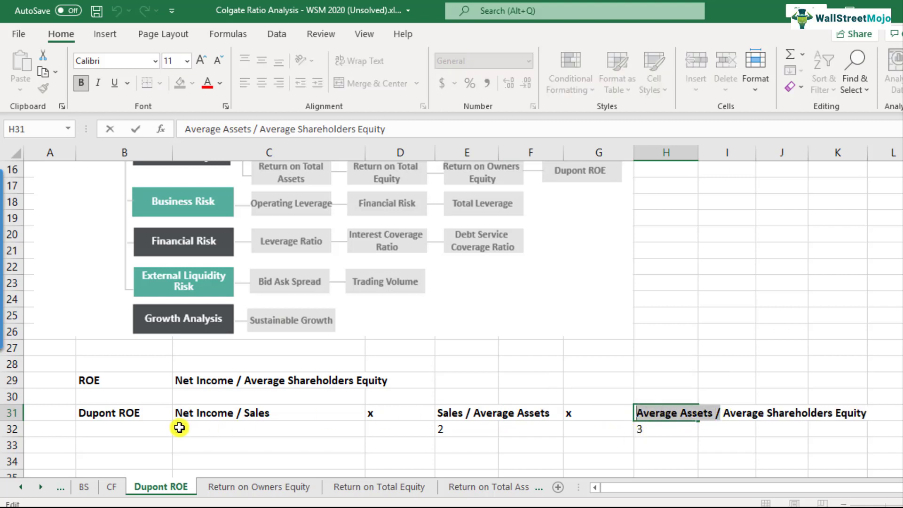
key(Escape)
drag(249, 414, 707, 413)
click(289, 378)
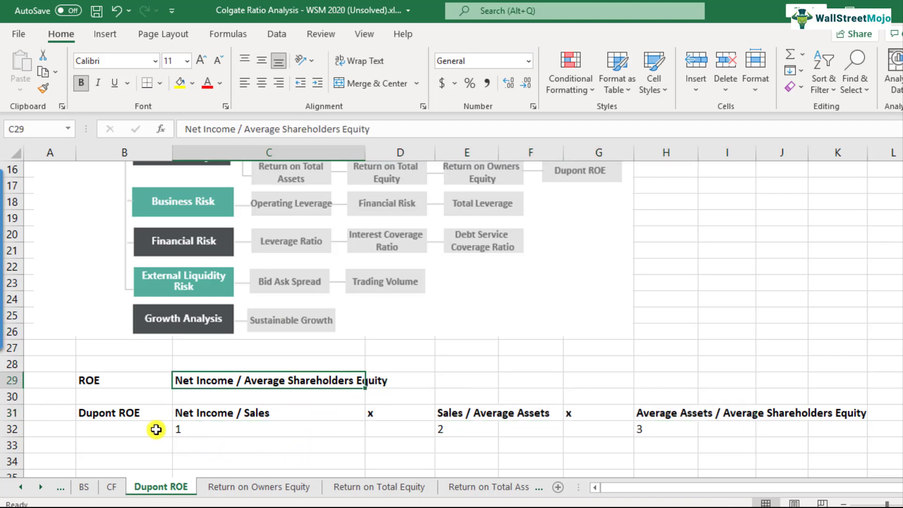
click(140, 414)
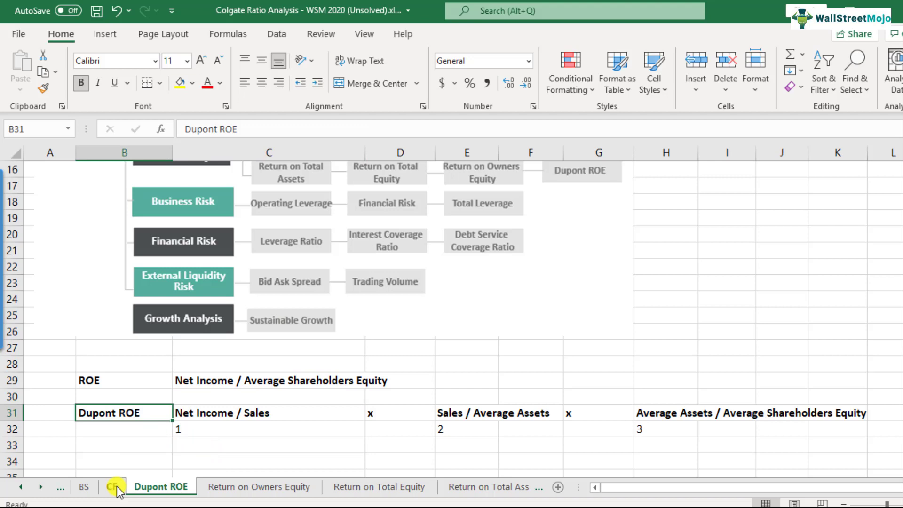
click(117, 383)
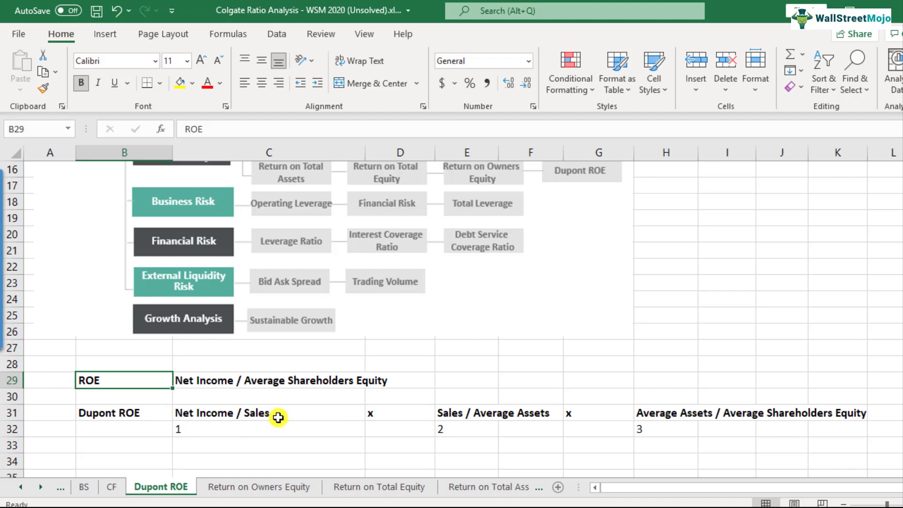
Step: Label the Net Income / Sales component "Profit Margin" in cell C33
scroll(278, 417, down, 1)
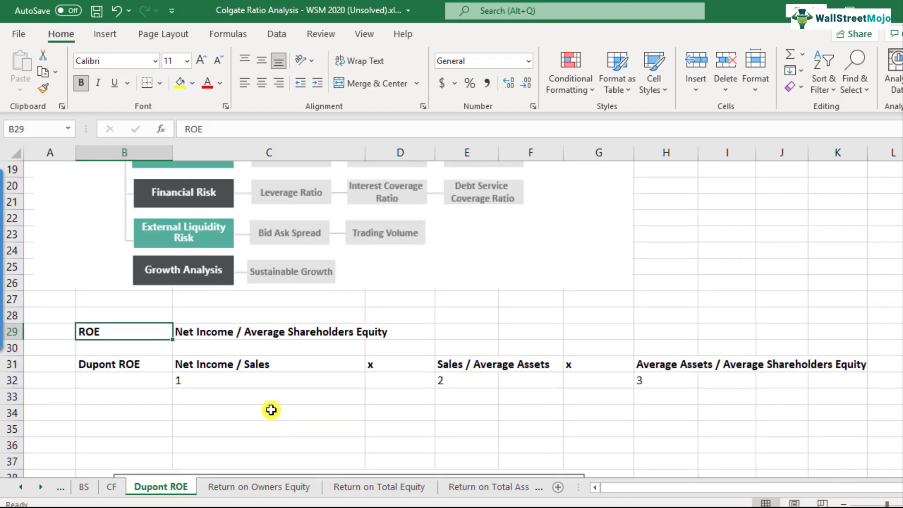
click(254, 365)
click(254, 386)
click(245, 397)
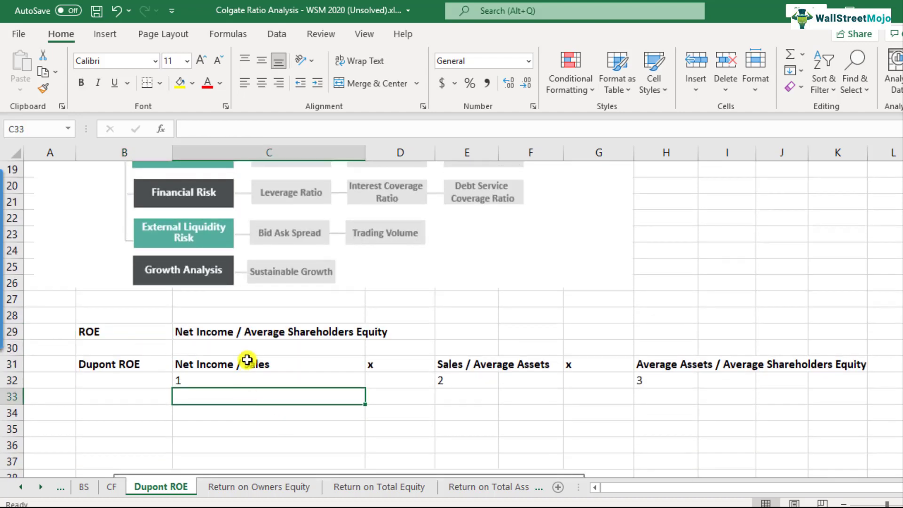
click(246, 365)
click(251, 398)
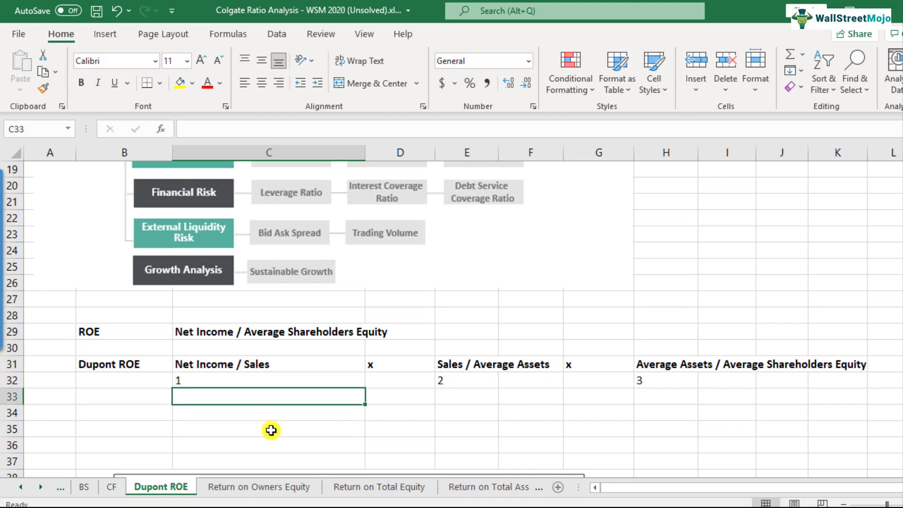
text(Profit Ma)
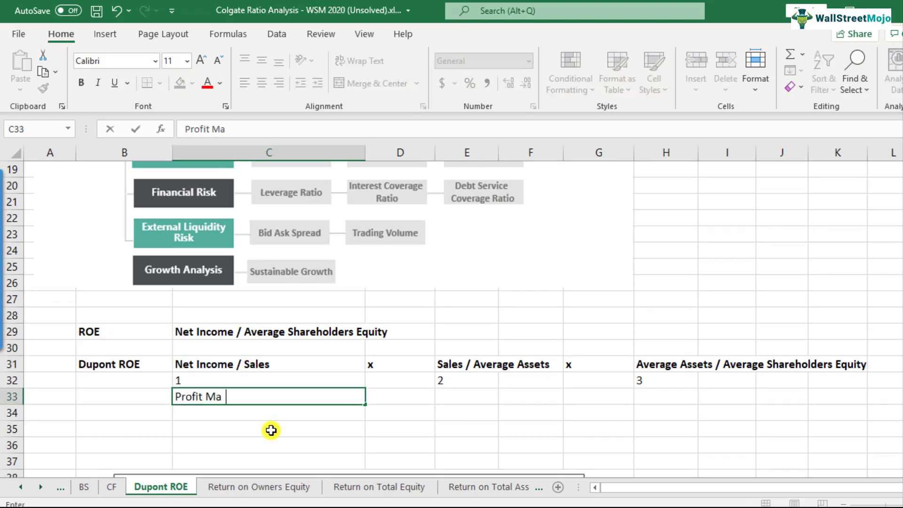
text(rgin)
key(Return)
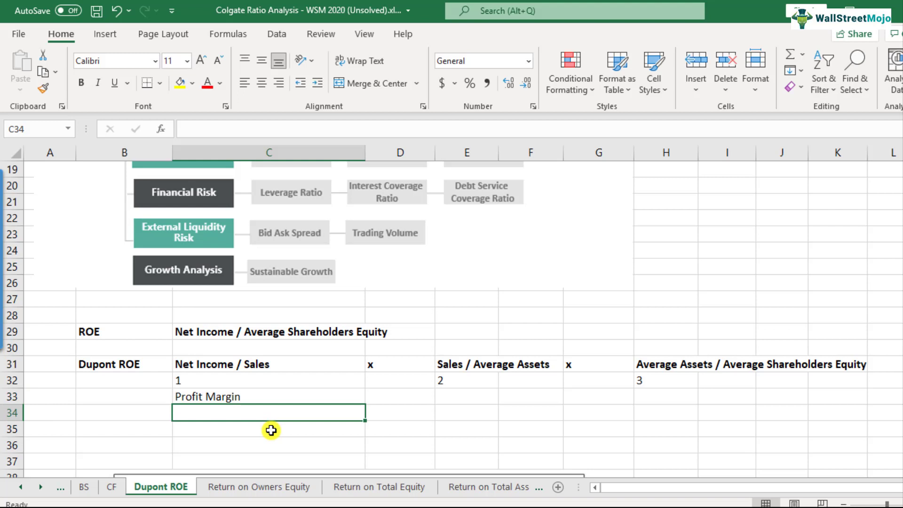
key(Up)
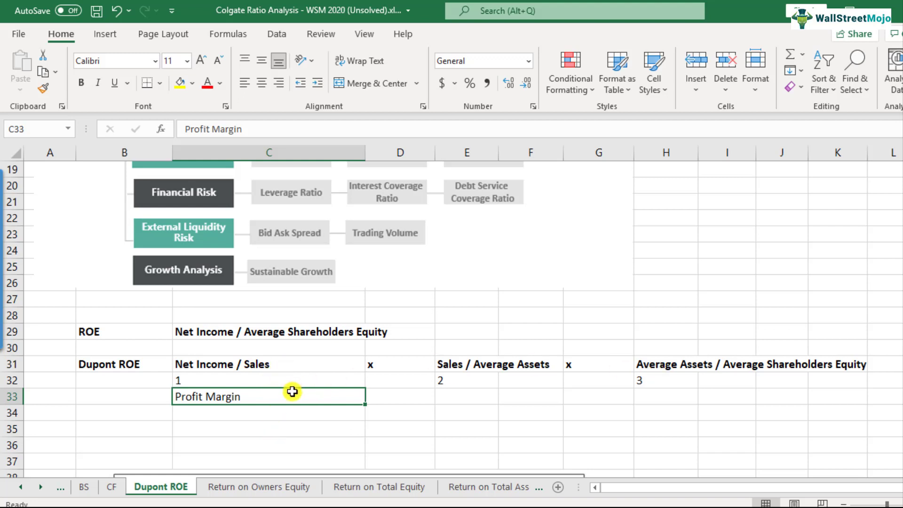
Step: Add the note "Retail - 5%" in bold in cell C34 under Profit Margin
click(216, 414)
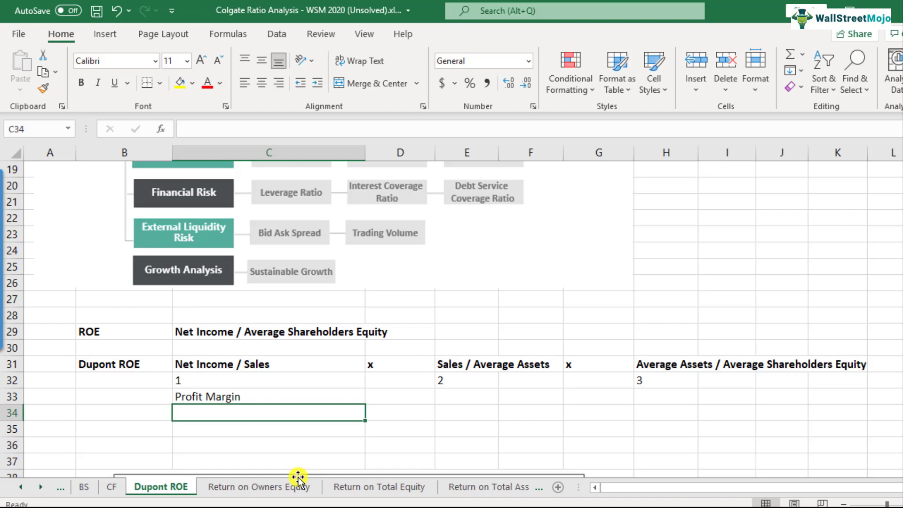
text(Retail -)
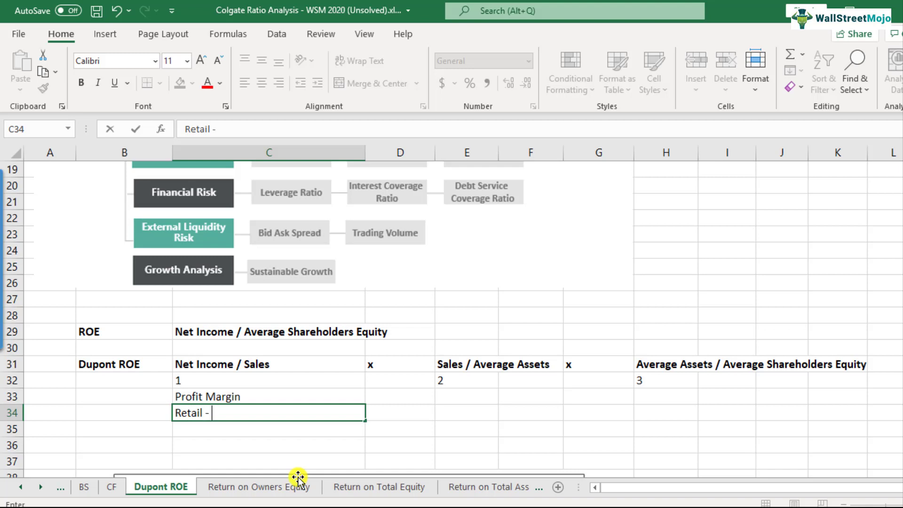
text( 5%)
key(Return)
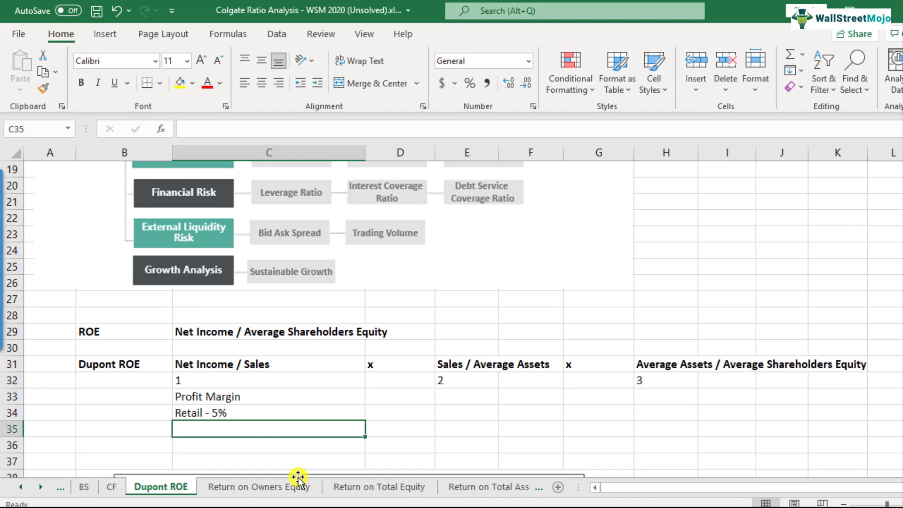
key(Up)
key(ctrl+b)
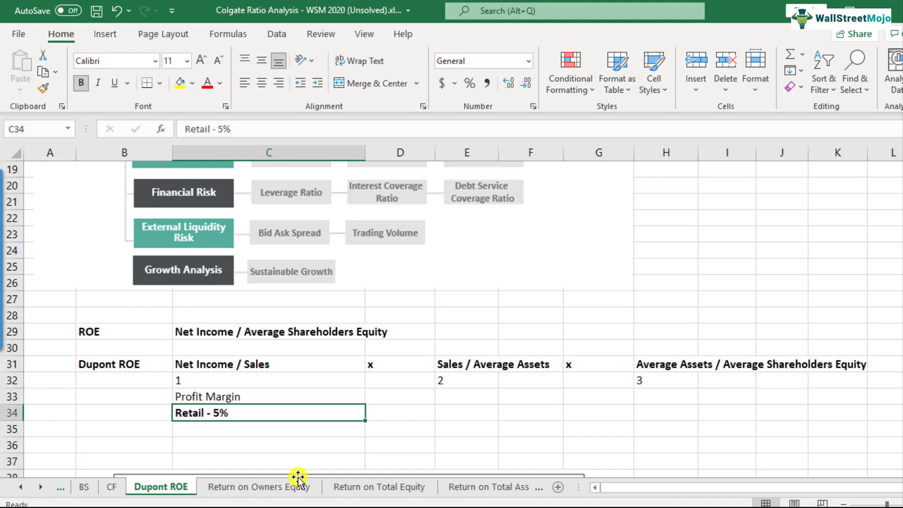
Step: Highlight the Net Income / Sales component in cell C31 with a yellow fill
key(Down)
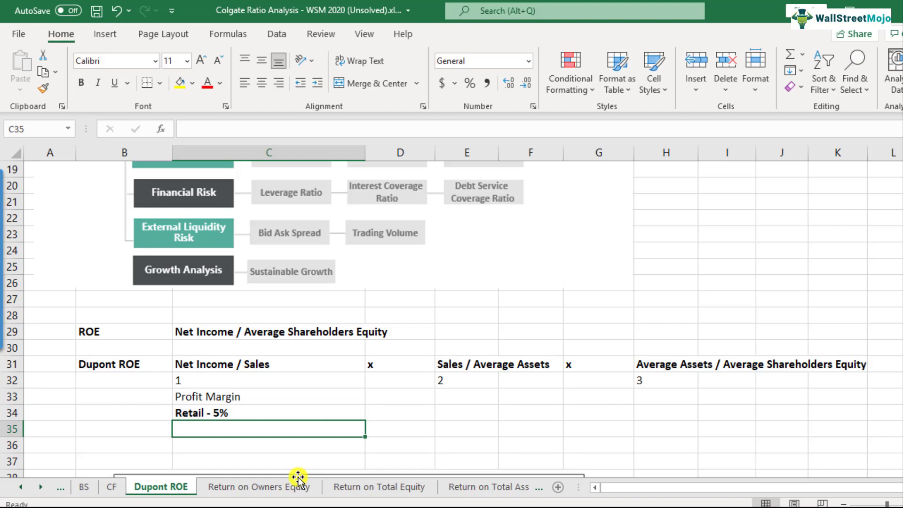
key(Up)
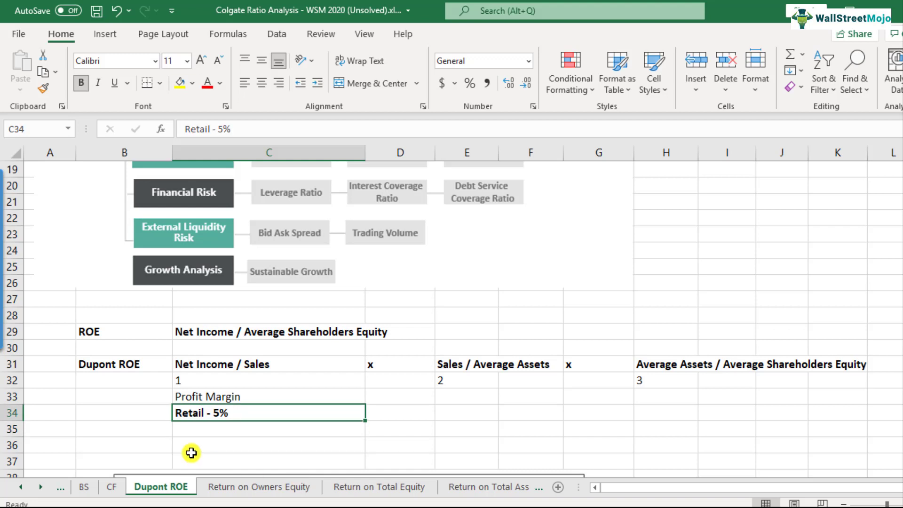
click(254, 364)
click(181, 83)
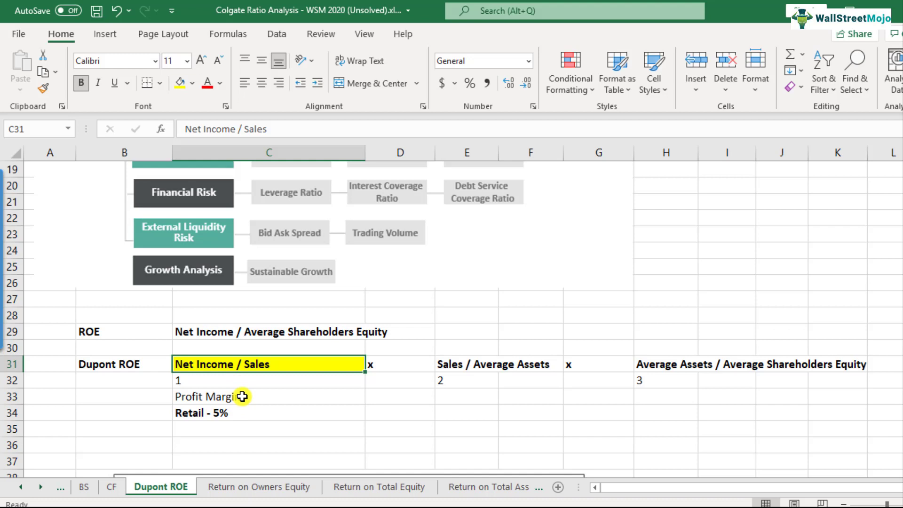
Step: Label the Sales / Average Assets component "Asset Turnover Ratio" in cell E33
click(459, 408)
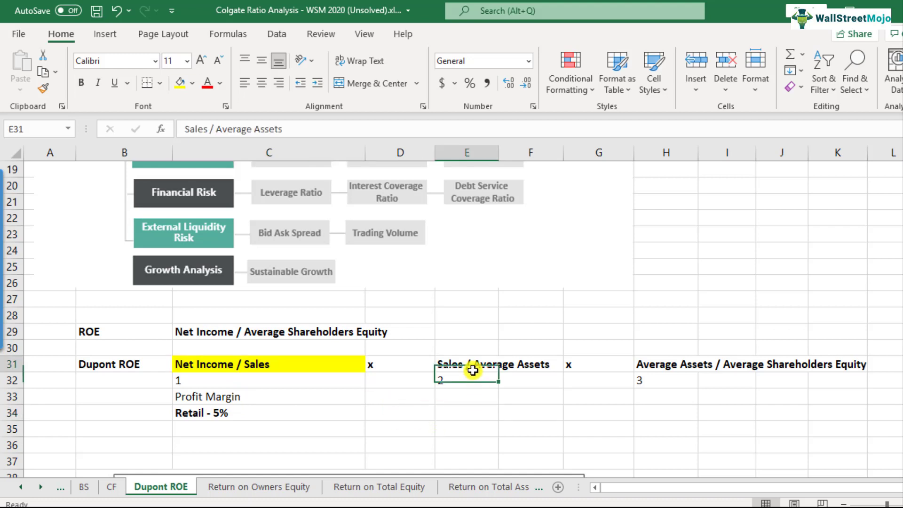
click(470, 396)
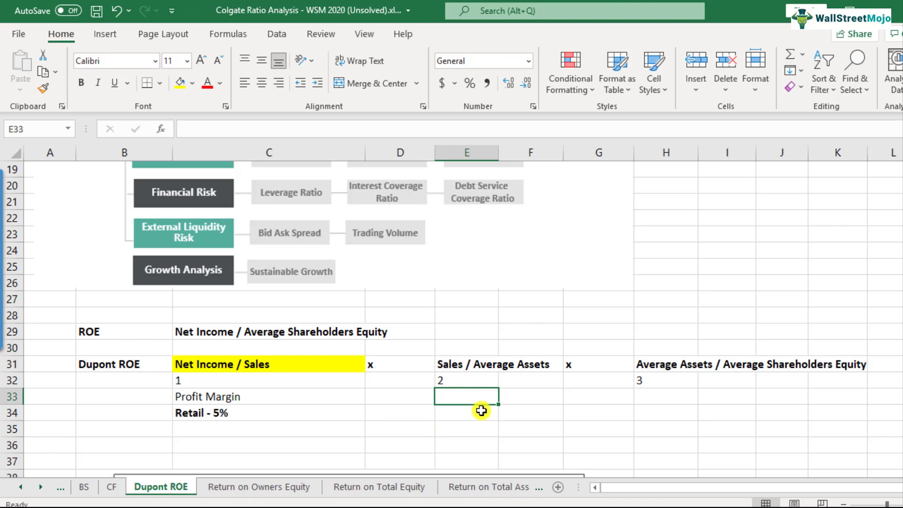
text(Asst)
key(BackSpace)
key(BackSpace)
text(e)
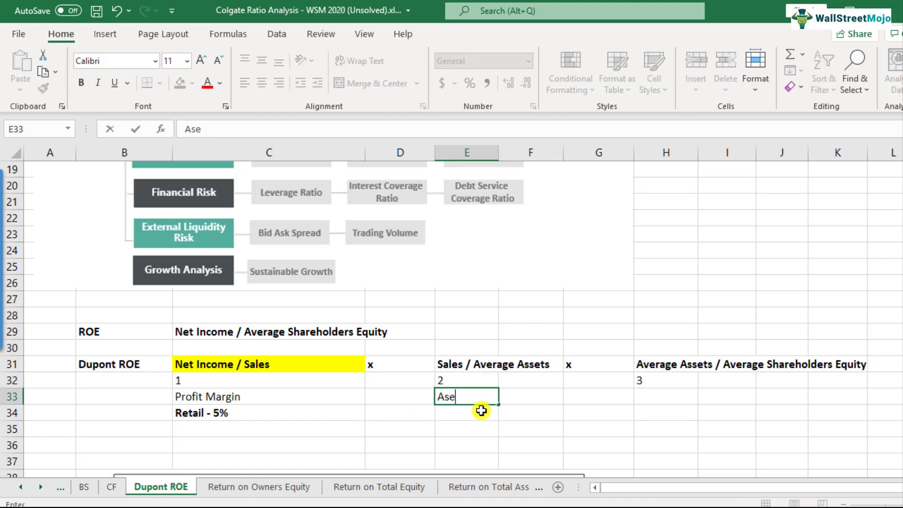
key(BackSpace)
text(set Turnover)
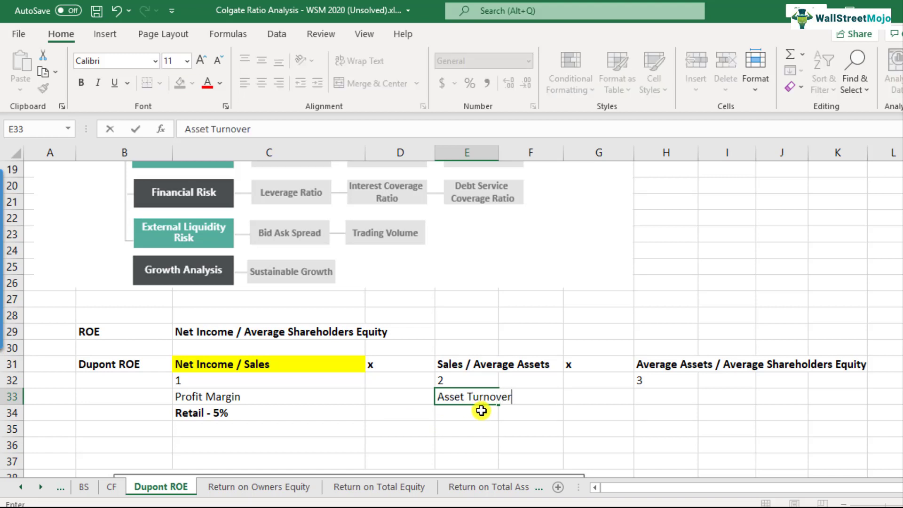
text( Ratio)
key(Return)
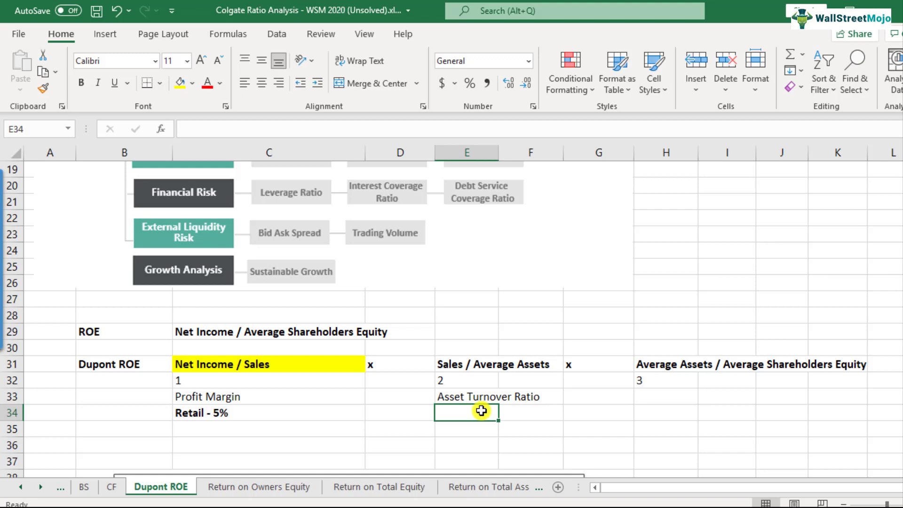
Step: Add the note "Retail > 2" in bold in cell E34 under Asset Turnover Ratio
click(242, 413)
click(443, 412)
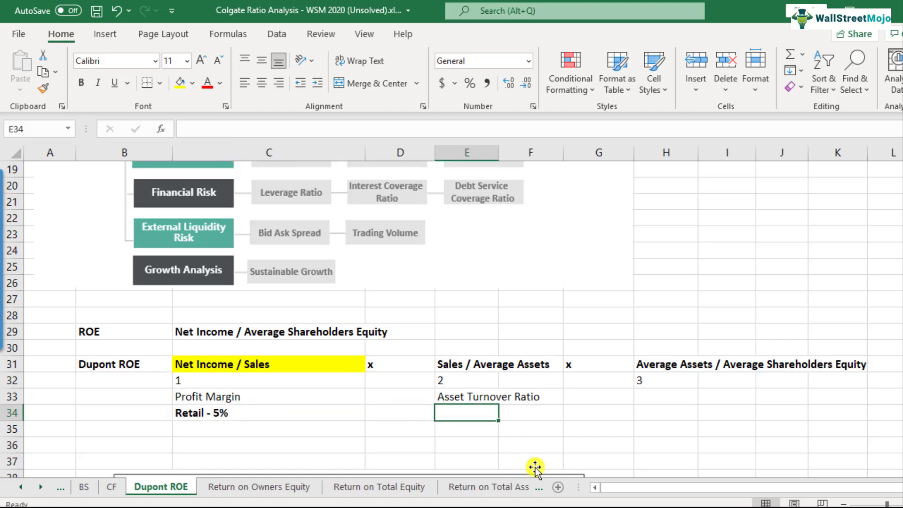
text(Retail)
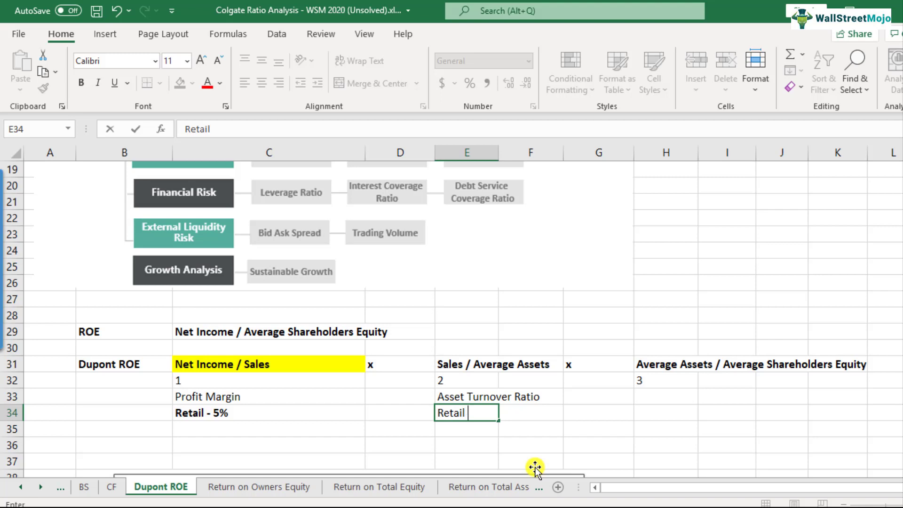
text( > 2)
key(Return)
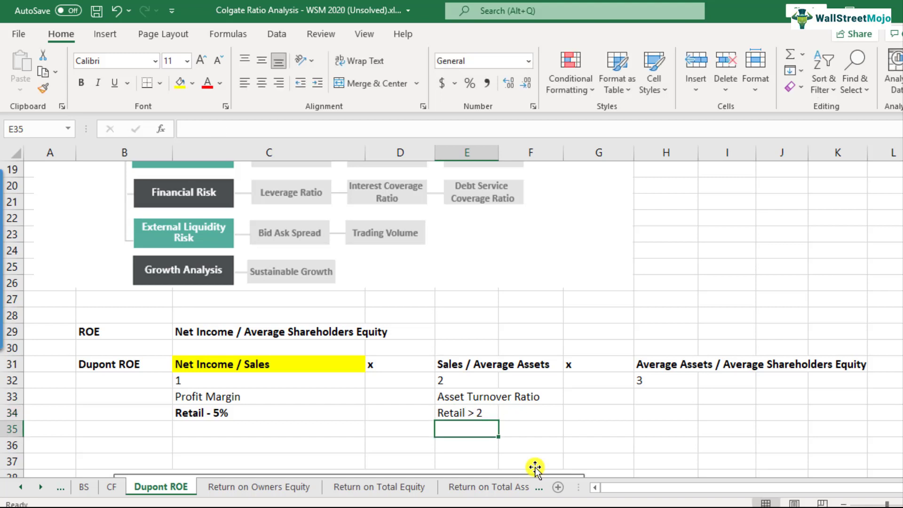
key(Up)
key(ctrl+b)
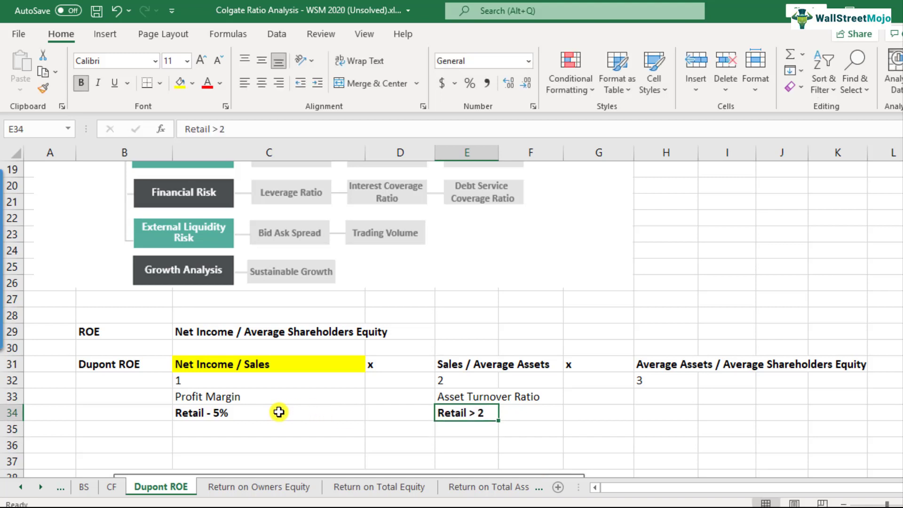
Step: Label the Average Assets / Average Shareholders Equity component "Leverage Factor" in cell H33
click(279, 412)
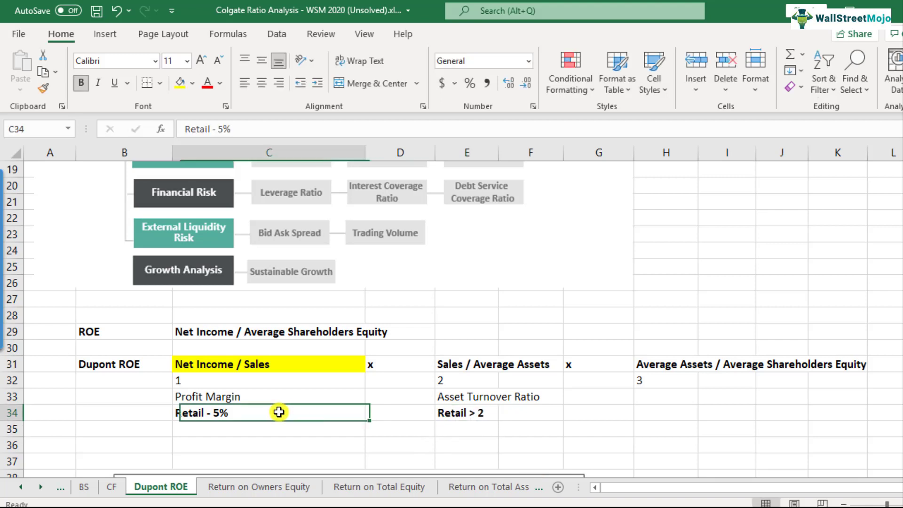
click(479, 417)
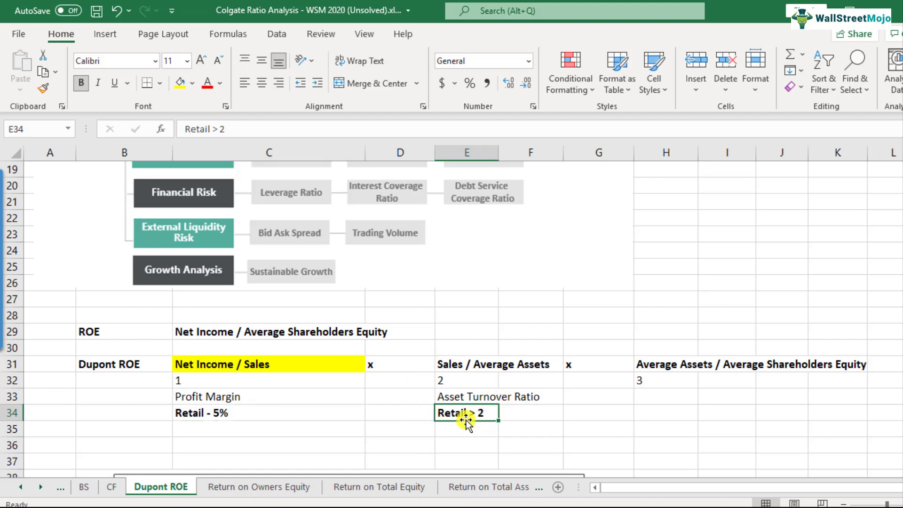
click(664, 398)
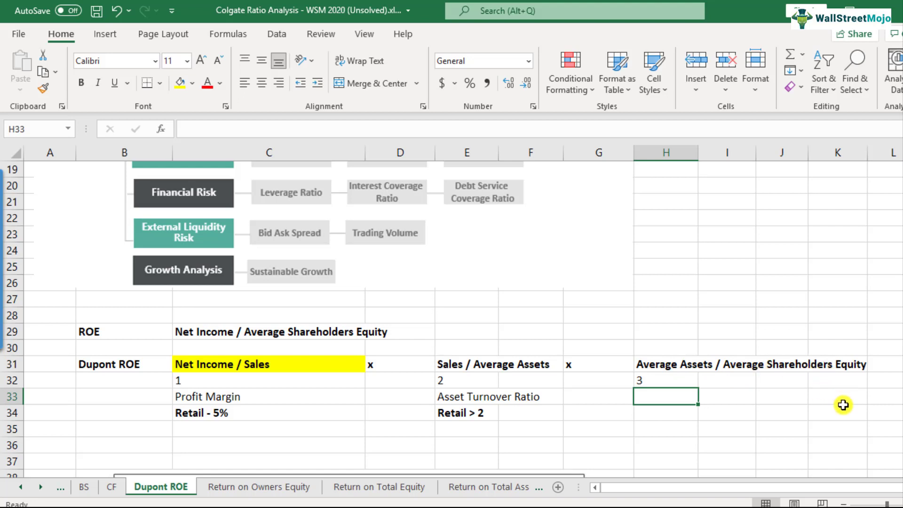
text(Leverage Factor)
key(Return)
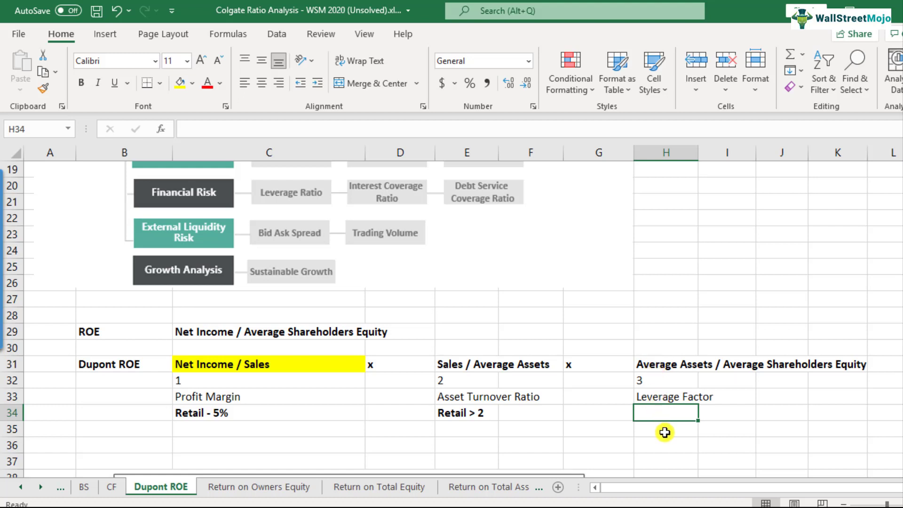
Step: Enter a sample leverage factor of 1 in cell H34 and an Equity row with the value 1 in H35:I35
text(1)
key(Return)
key(Up)
key(Right)
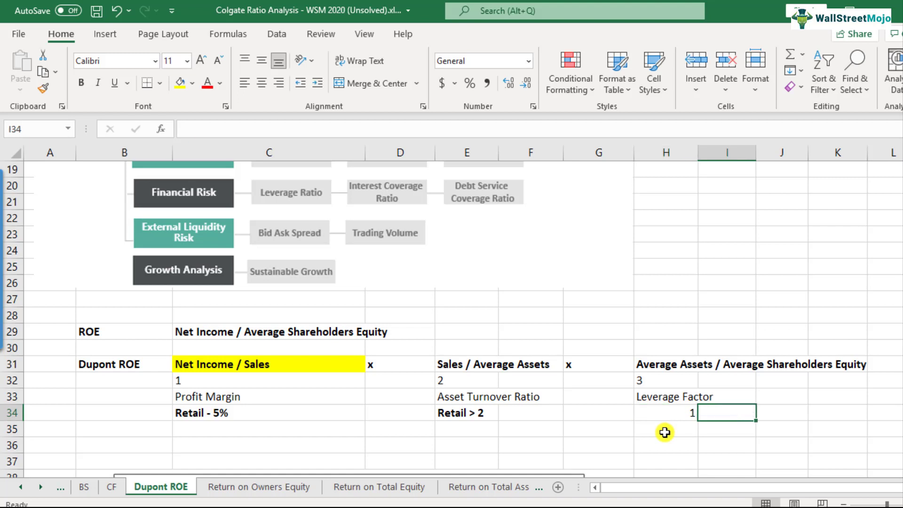
key(Down)
key(Left)
text(Equity)
key(Return)
key(Up)
key(Right)
text(1)
key(Return)
key(Up)
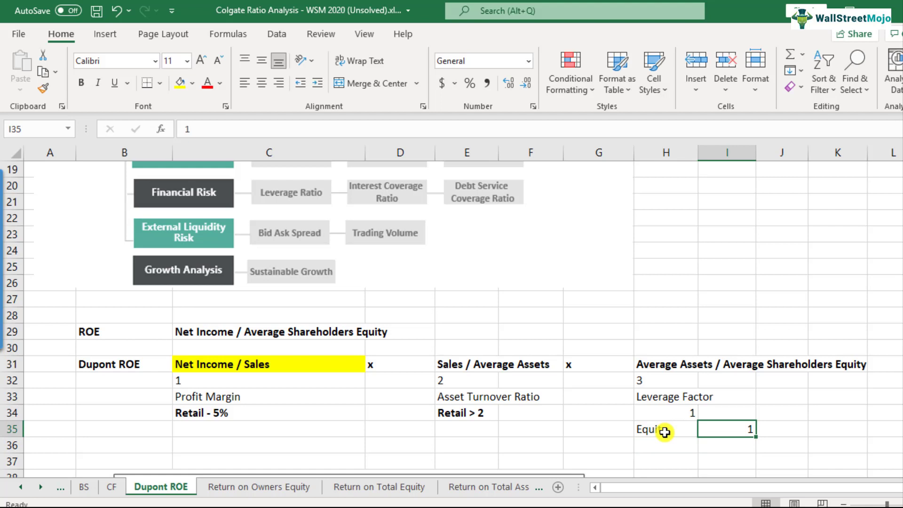
Step: Set the sample leverage factor in cell H34 to 2
click(664, 431)
click(676, 416)
text(2)
key(Return)
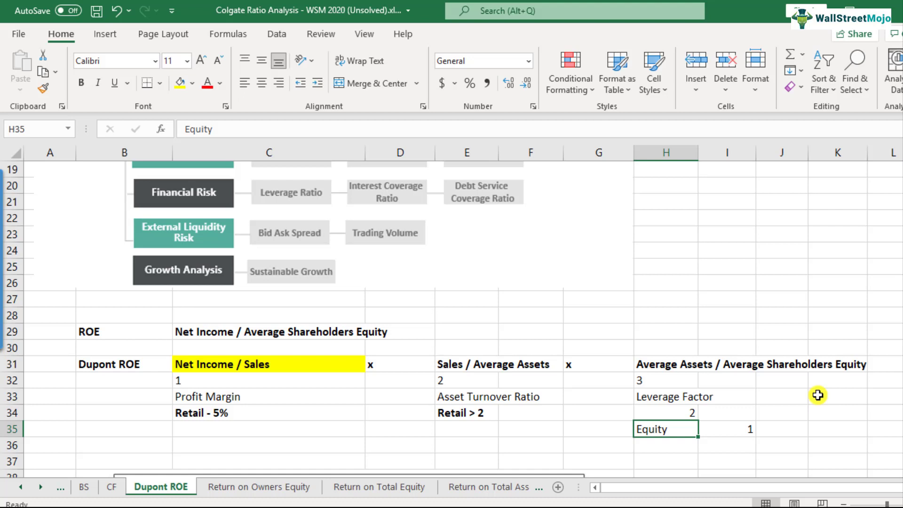
Step: Add a Debt row with the value 1 in H36:I36 below the Equity row
key(Down)
text(Debt)
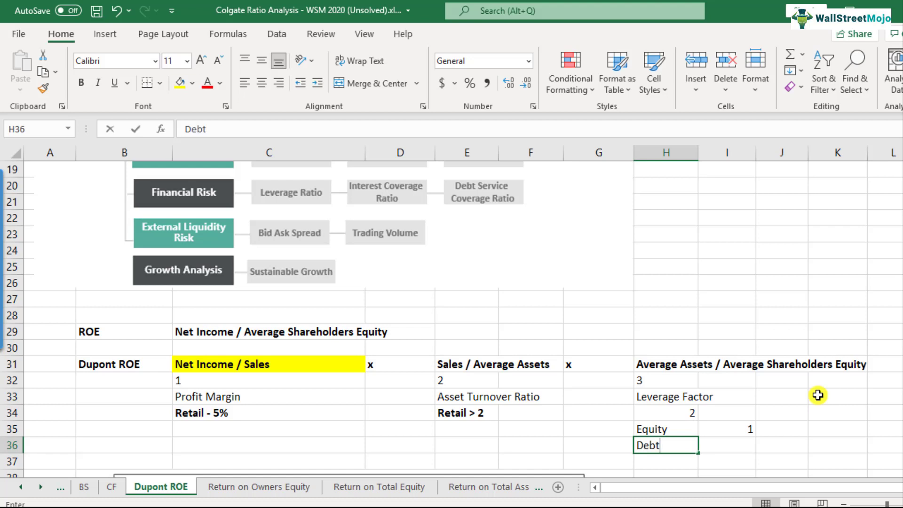
key(Right)
text(1)
key(Return)
key(Up)
key(Up)
key(shift+Down)
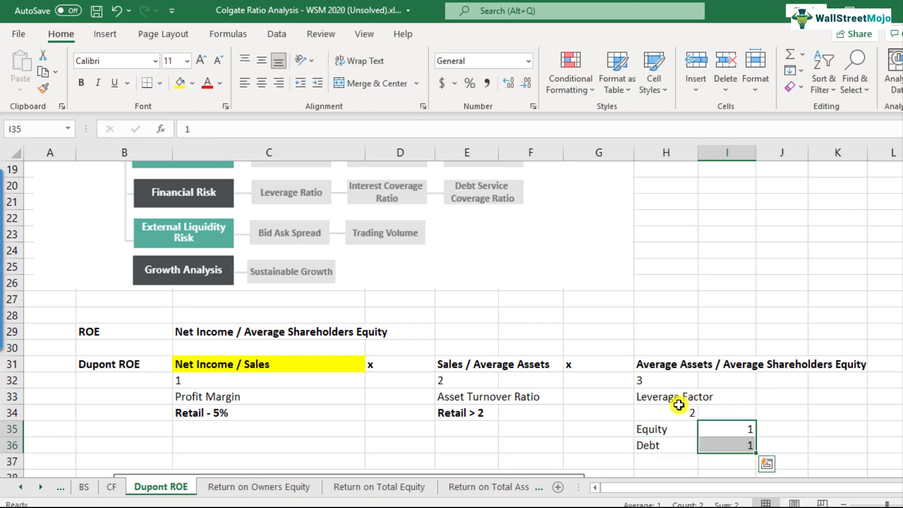
Step: Set the sample leverage factor in cell H34 to 3
click(681, 405)
text(3)
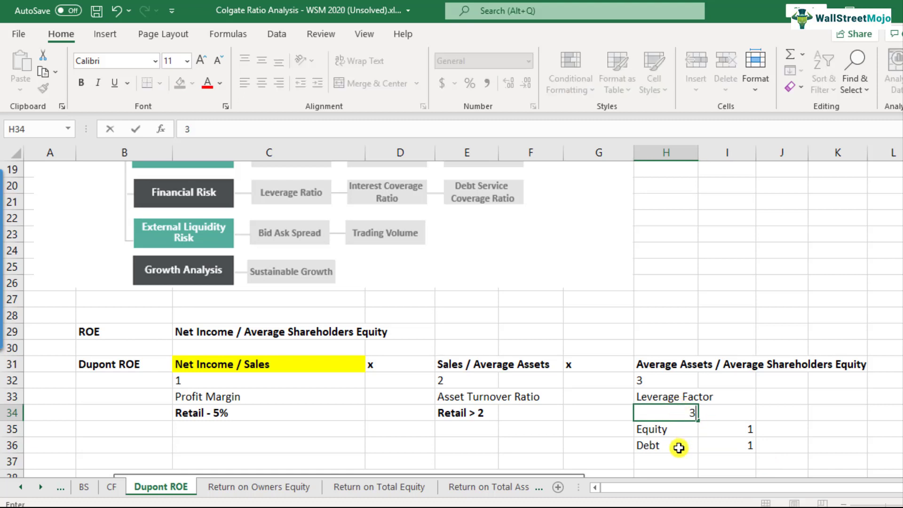
key(Return)
Step: Set the Debt value in cell I36 to 2
key(Right)
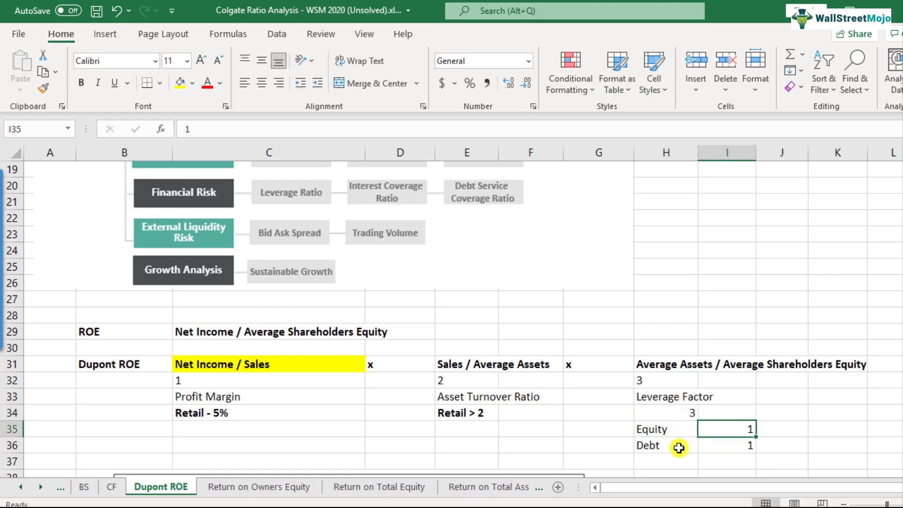
key(Down)
text(2)
key(Return)
key(Up)
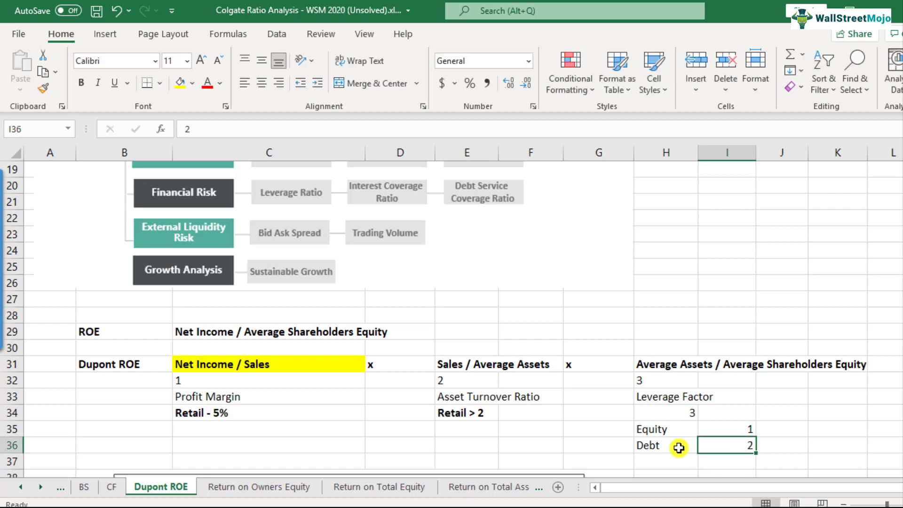
Step: Clear the Equity and Debt example rows in H35:I36 below the leverage factor
key(Up)
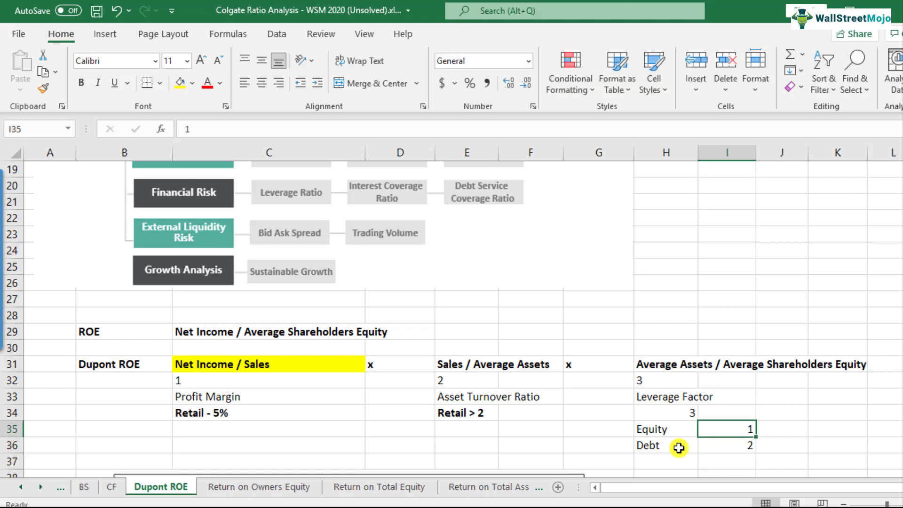
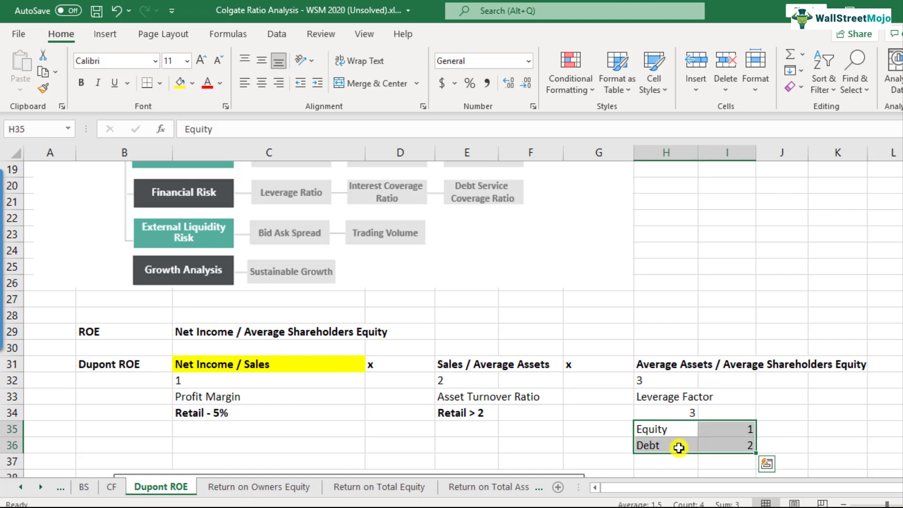
key(Delete)
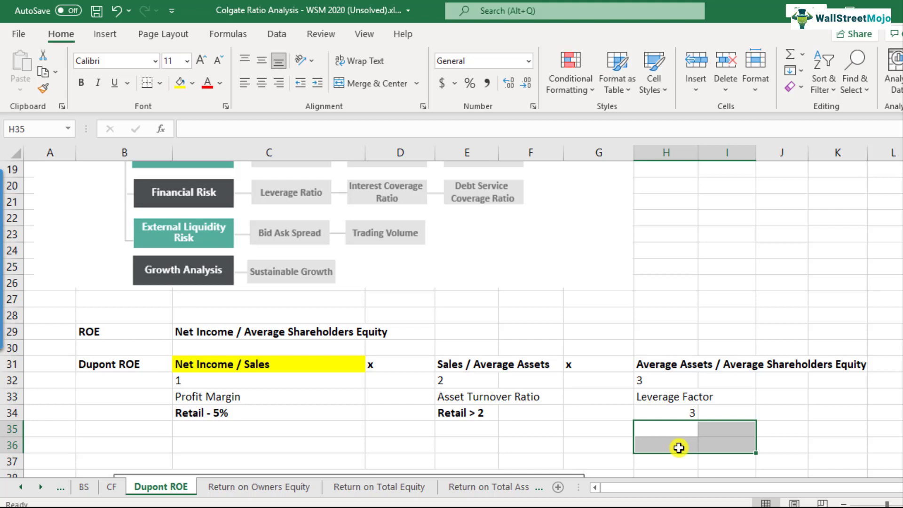
click(677, 417)
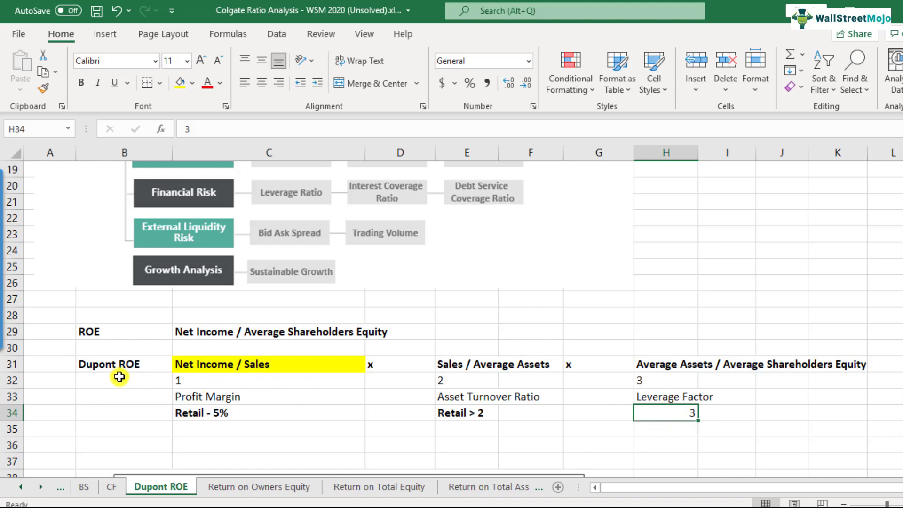
Step: Highlight the Sales / Average Assets cell E31 and the Average Assets / Average Shareholders Equity cell H31 with a yellow fill
click(470, 360)
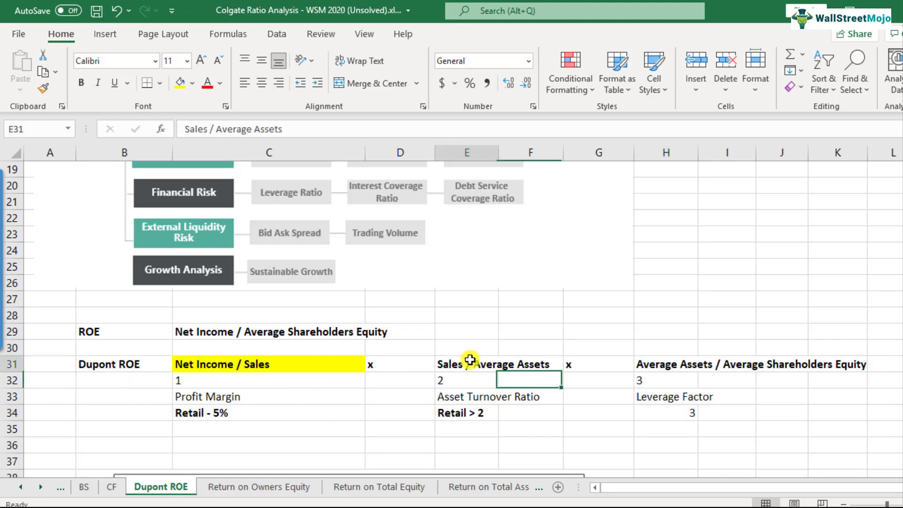
click(184, 82)
click(677, 363)
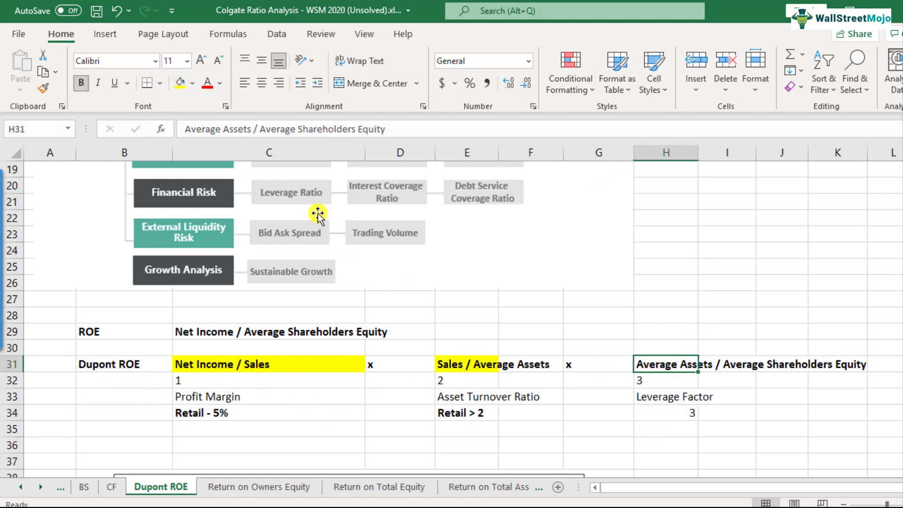
click(183, 83)
click(94, 363)
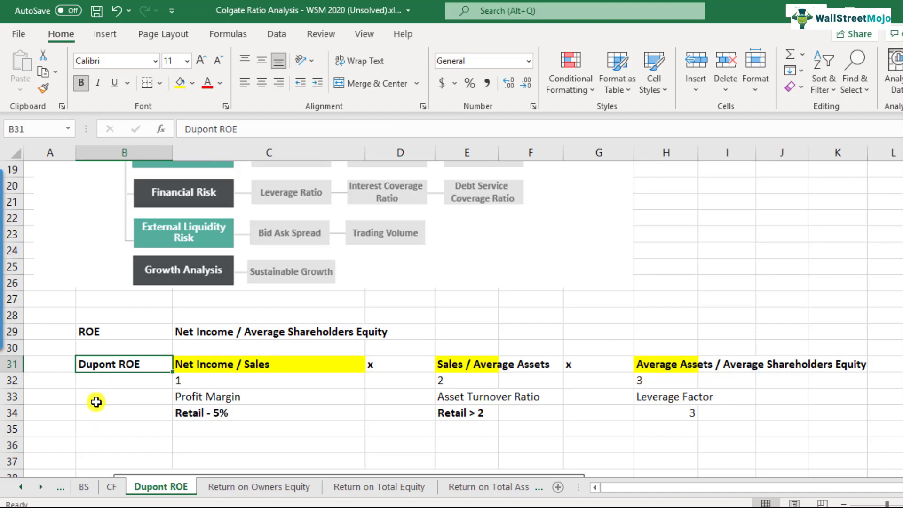
Step: Review the DuPont formula graphic and the example's net income, sales, assets and shareholders' equity inputs in rows 54 to 58
scroll(346, 375, up, 1)
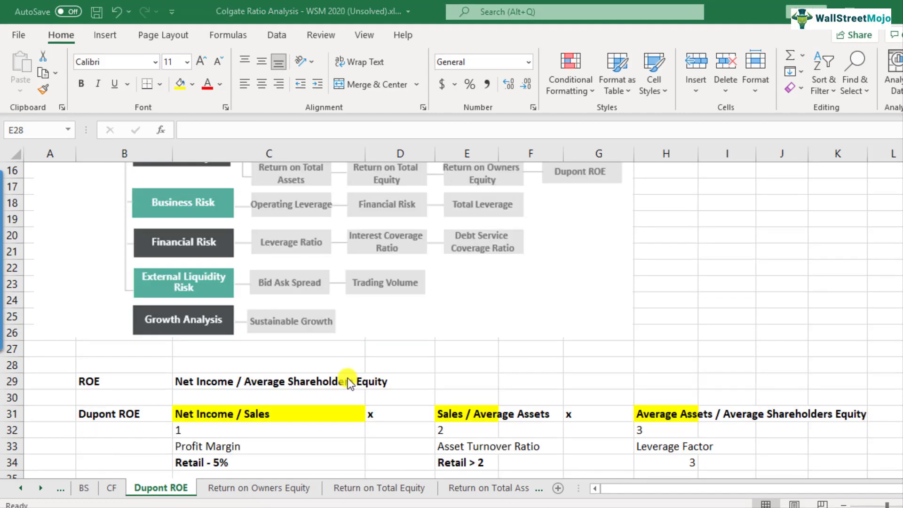
scroll(347, 376, down, 5)
scroll(347, 379, down, 1)
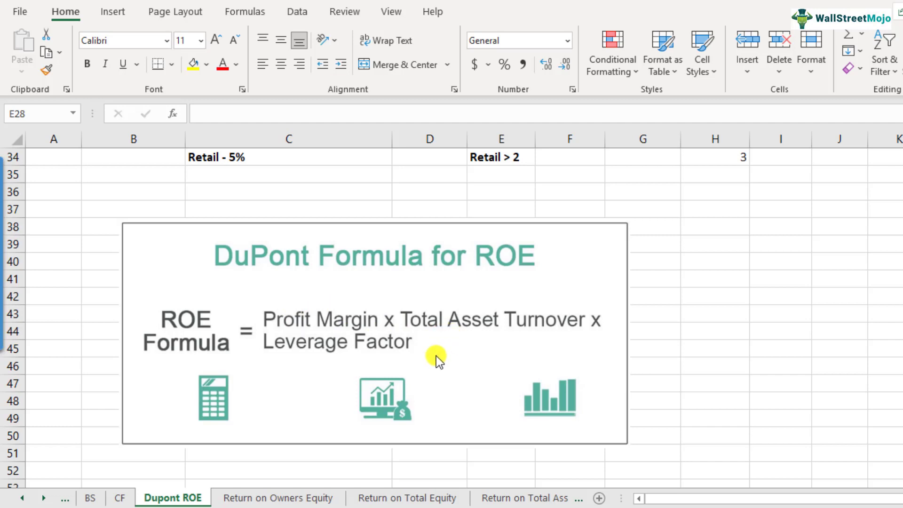
scroll(436, 355, down, 1)
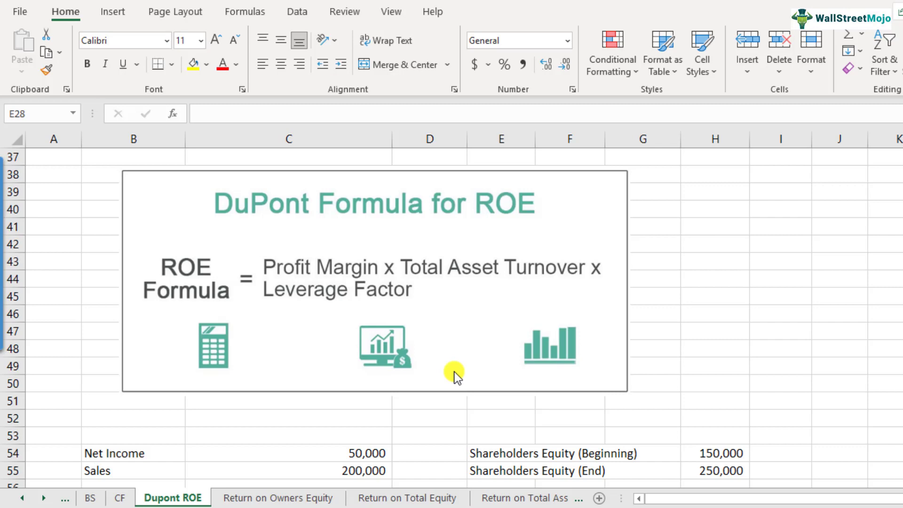
scroll(454, 374, down, 3)
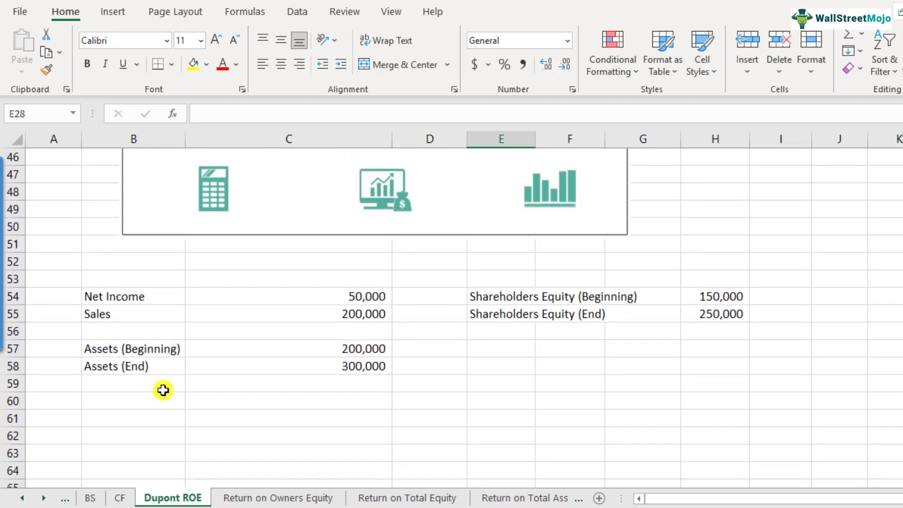
scroll(162, 390, down, 1)
scroll(163, 390, down, 1)
click(158, 330)
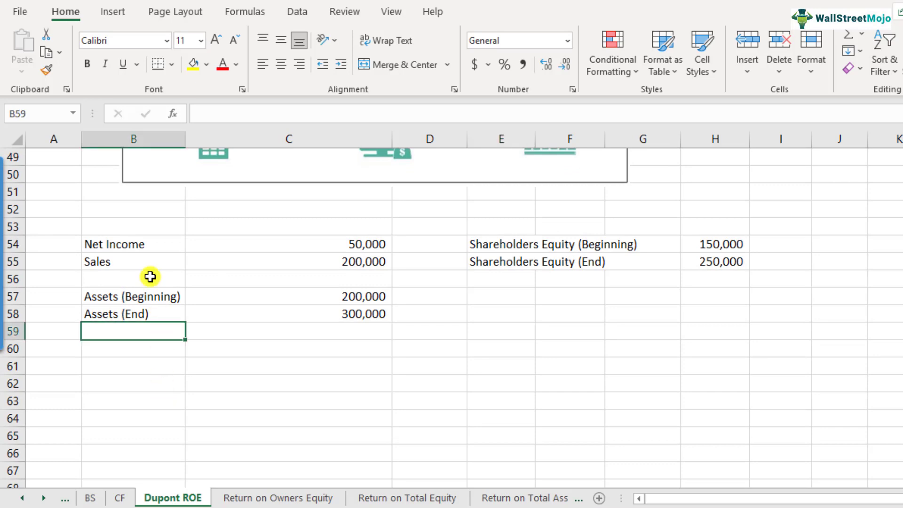
click(144, 244)
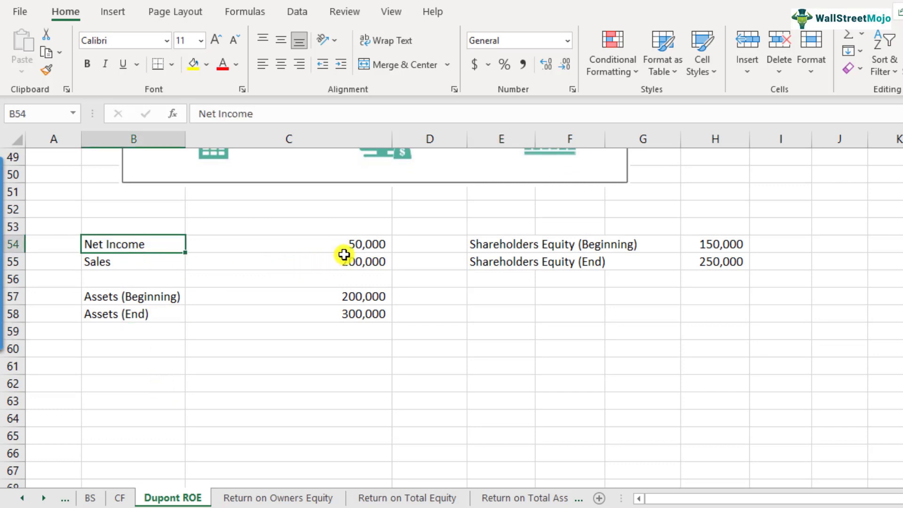
click(359, 246)
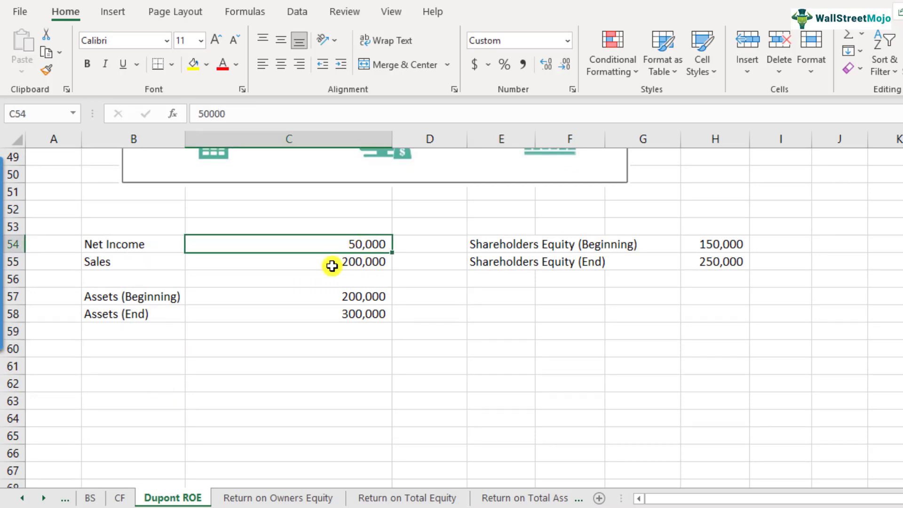
click(123, 267)
click(338, 266)
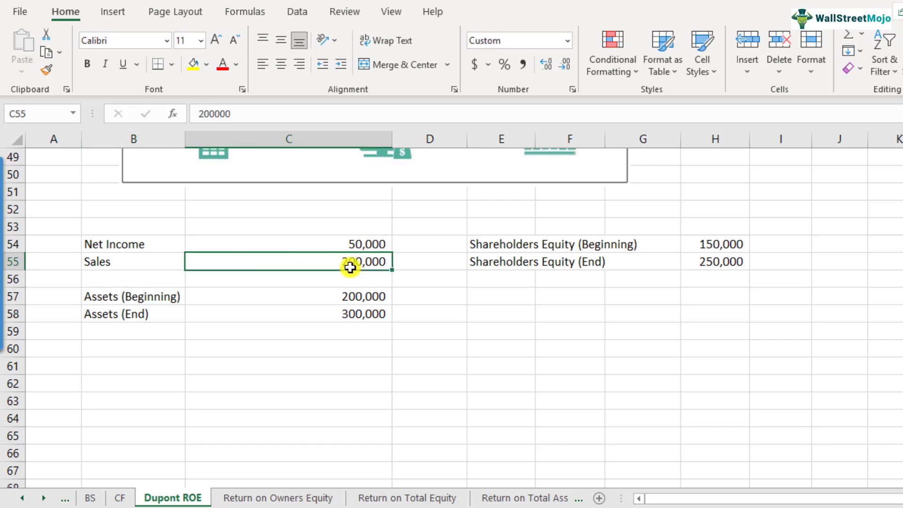
click(143, 299)
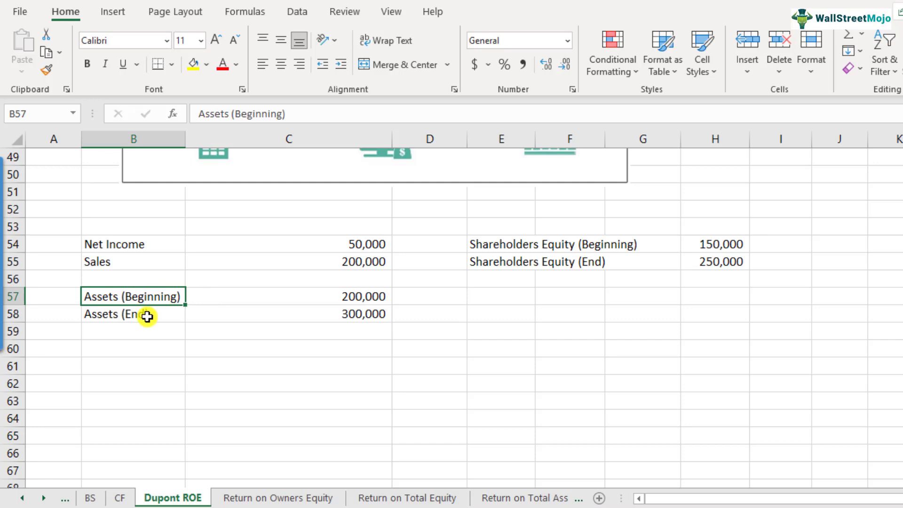
click(147, 316)
click(373, 295)
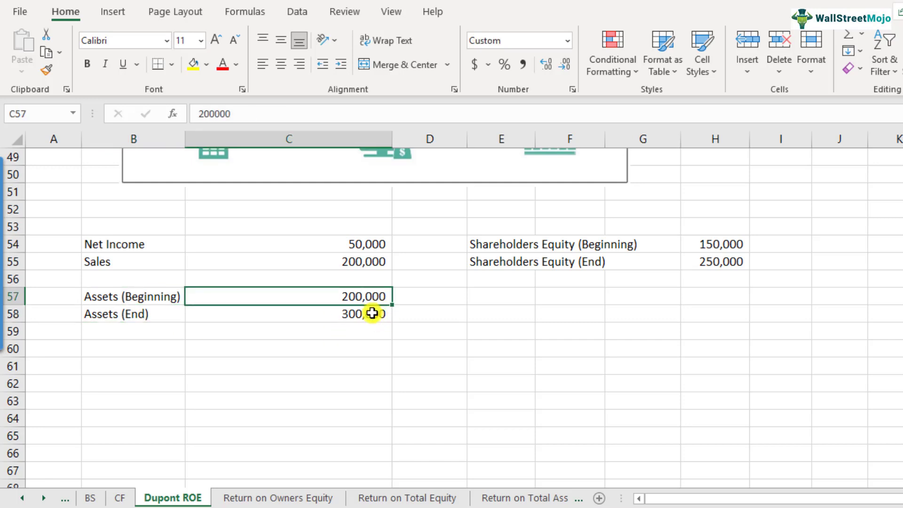
click(373, 313)
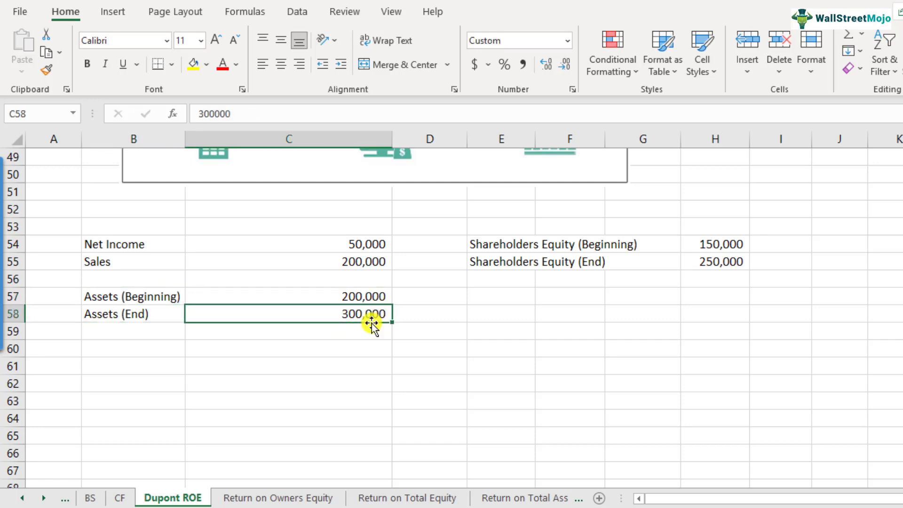
click(505, 245)
click(711, 244)
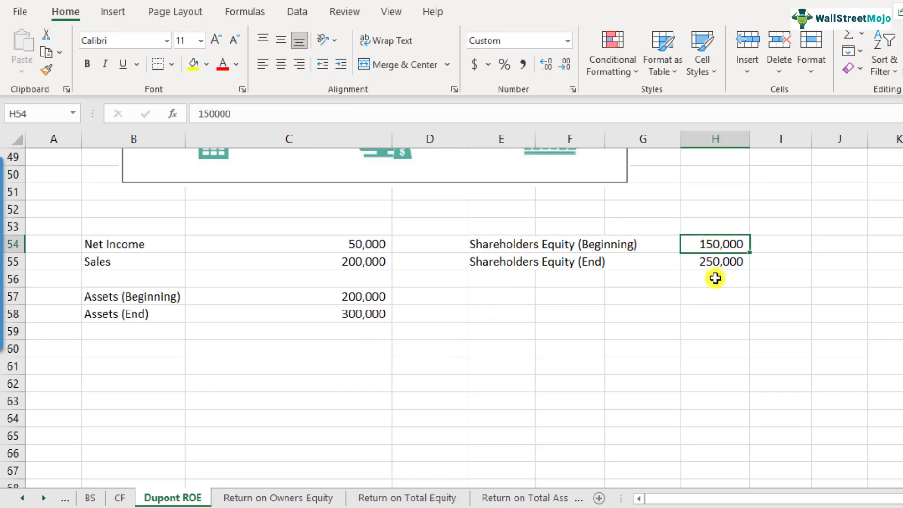
click(491, 264)
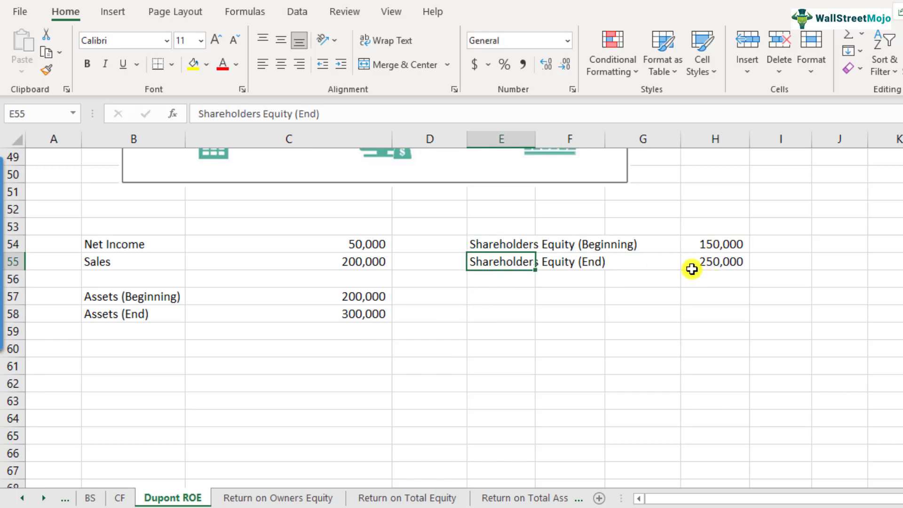
click(722, 266)
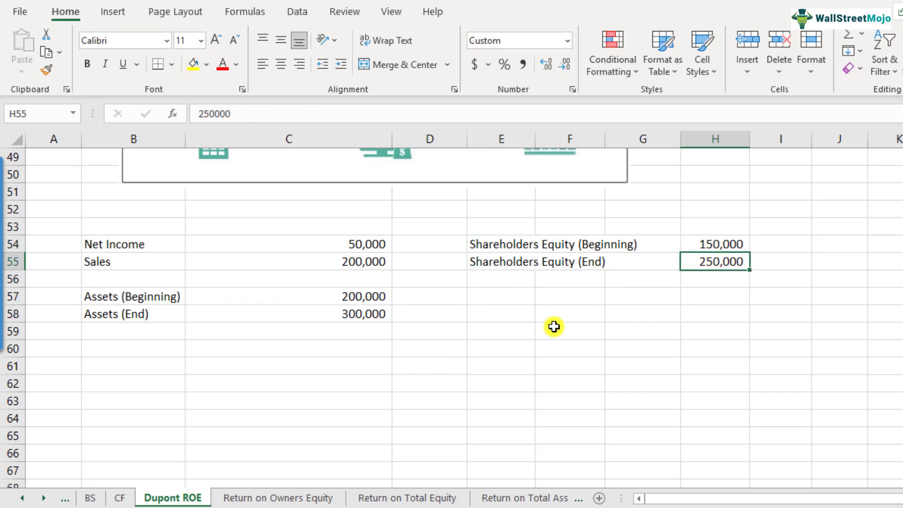
Step: Enter the label ROE in cell B61 below the example's asset figures
click(165, 360)
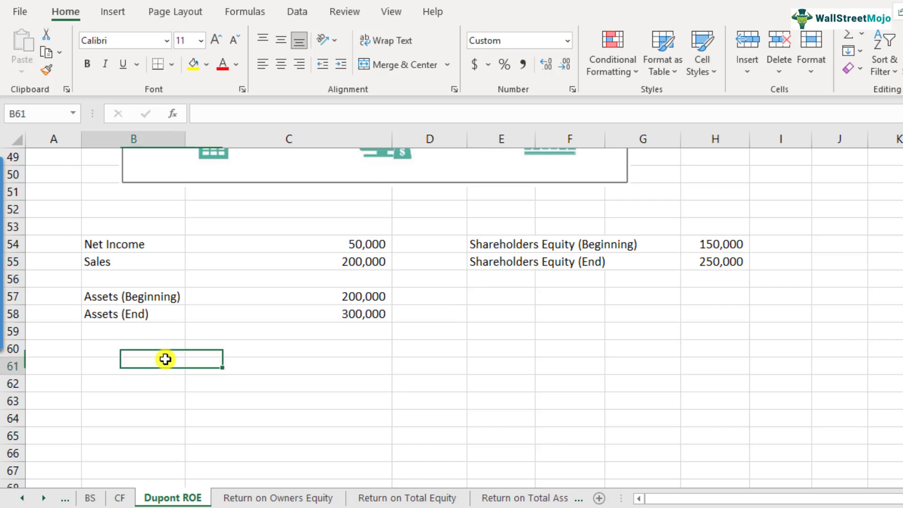
text(ROE)
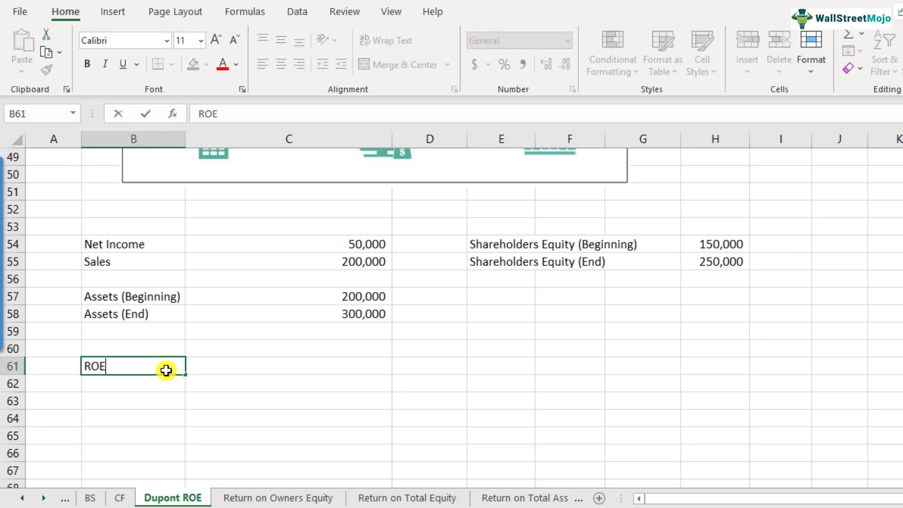
key(Return)
key(Up)
key(Right)
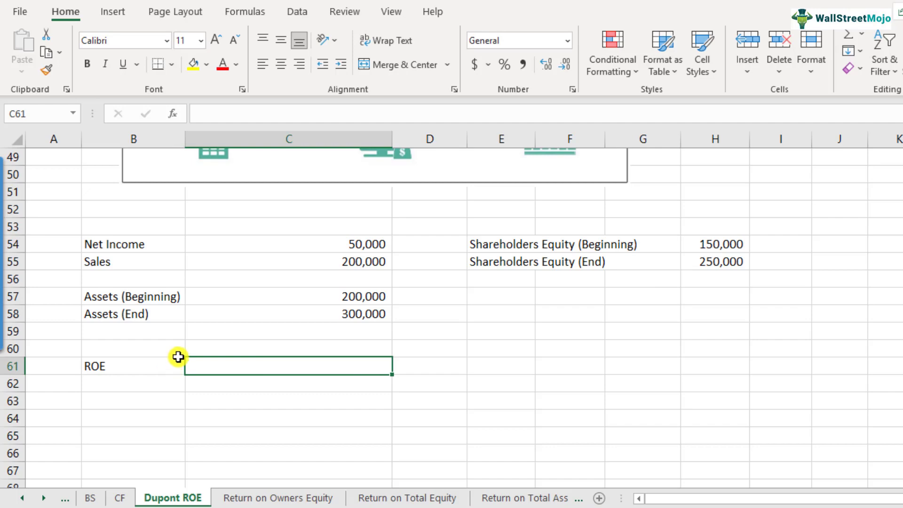
Step: Copy the Net Income / Average Shareholders Equity text from C29 into C61 beside the ROE label
scroll(286, 346, up, 9)
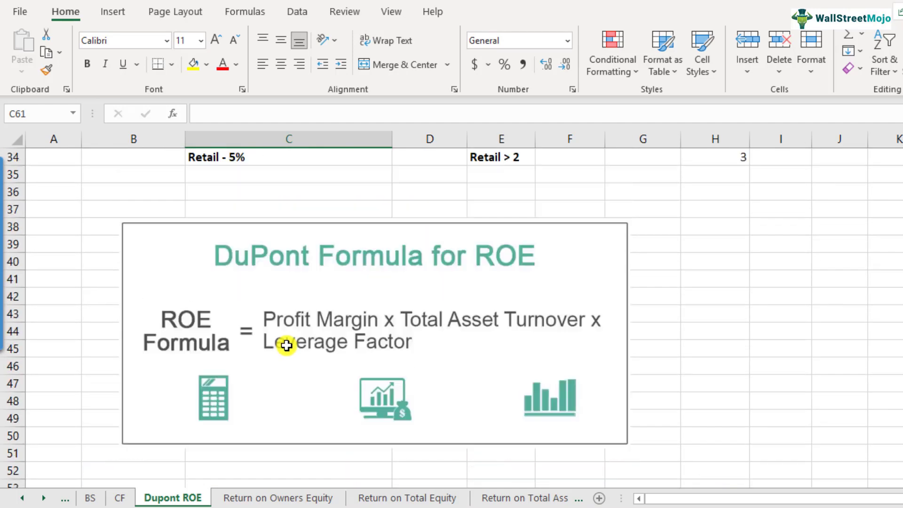
click(233, 281)
key(ctrl+c)
scroll(268, 363, down, 9)
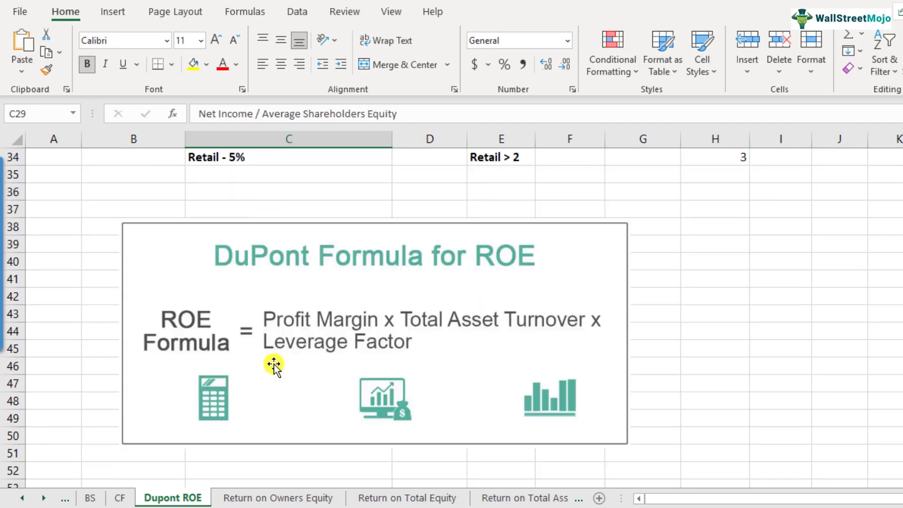
click(270, 367)
key(ctrl+v)
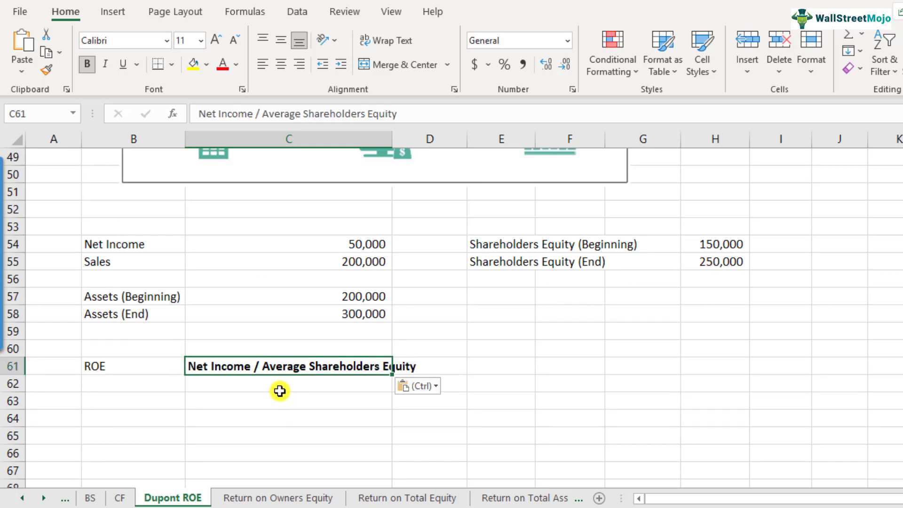
Step: Calculate ROE in C62 with =C54/AVERAGE(H54:H55) and format it as a percentage with one decimal place
click(278, 388)
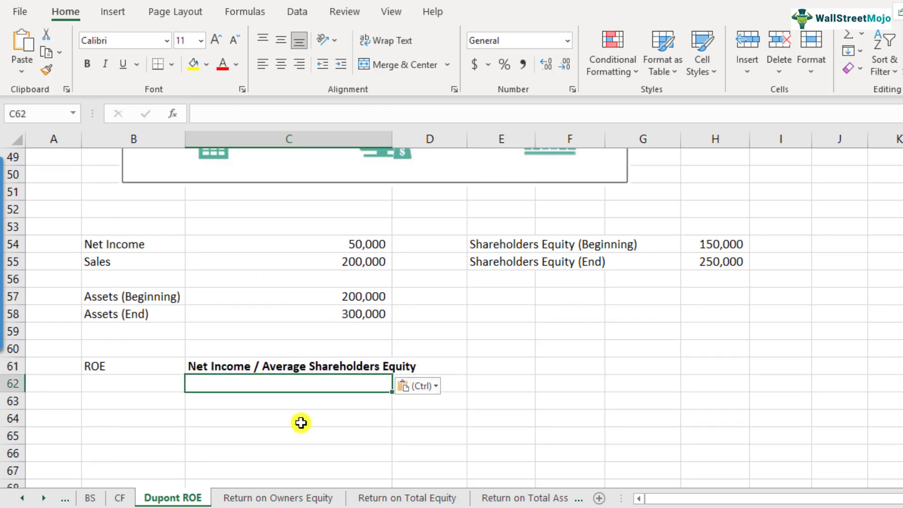
text(=)
click(355, 244)
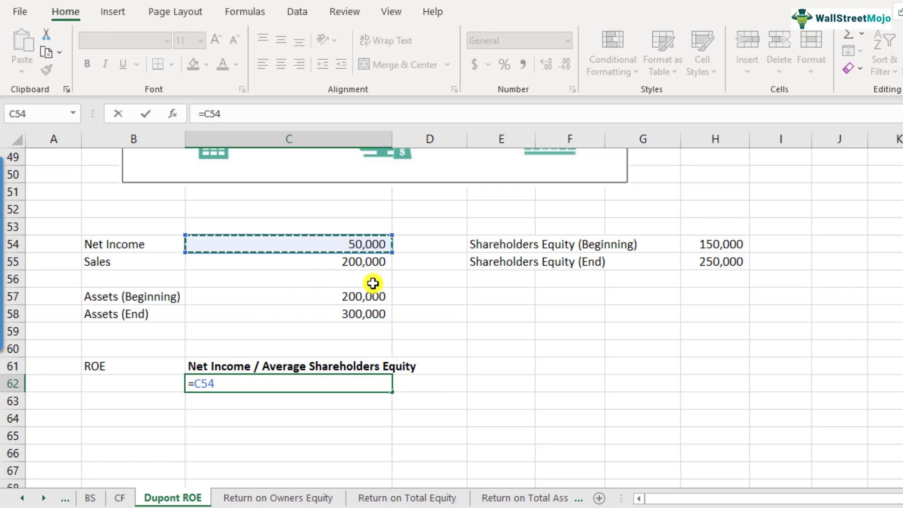
text(/averag)
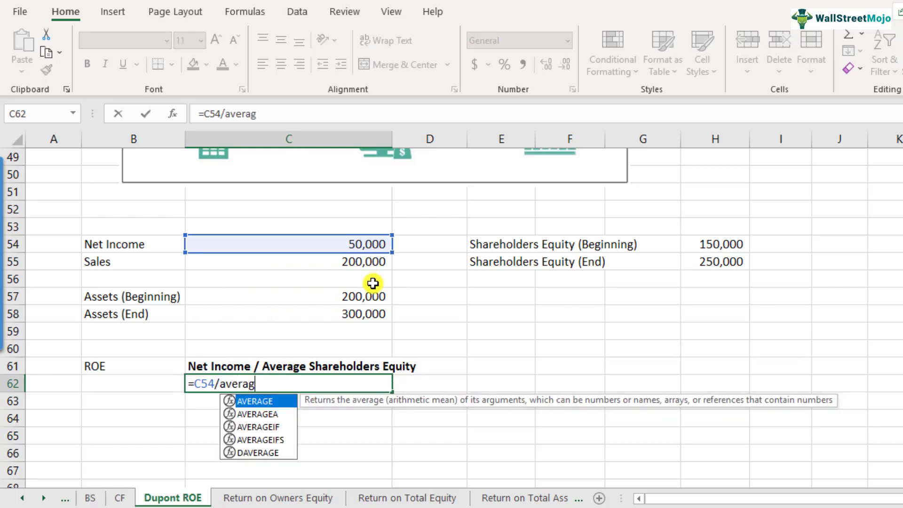
text(e()
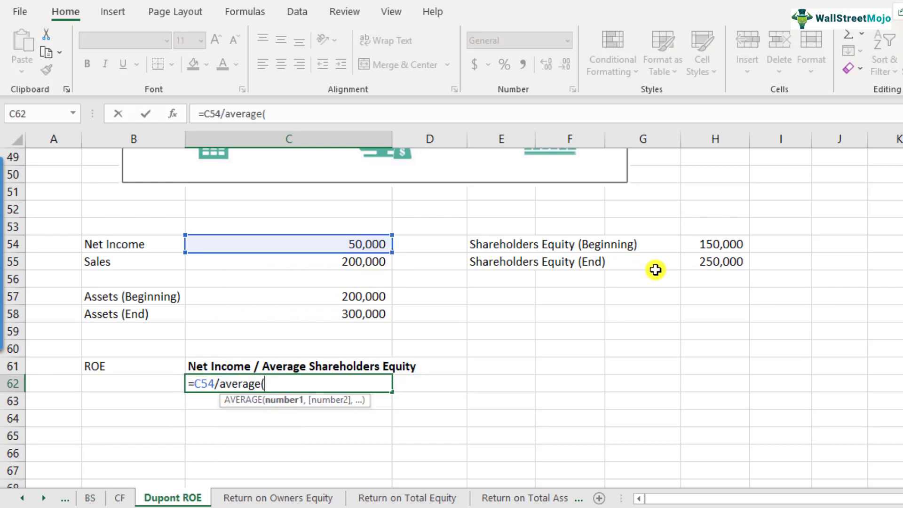
drag(705, 244, 710, 264)
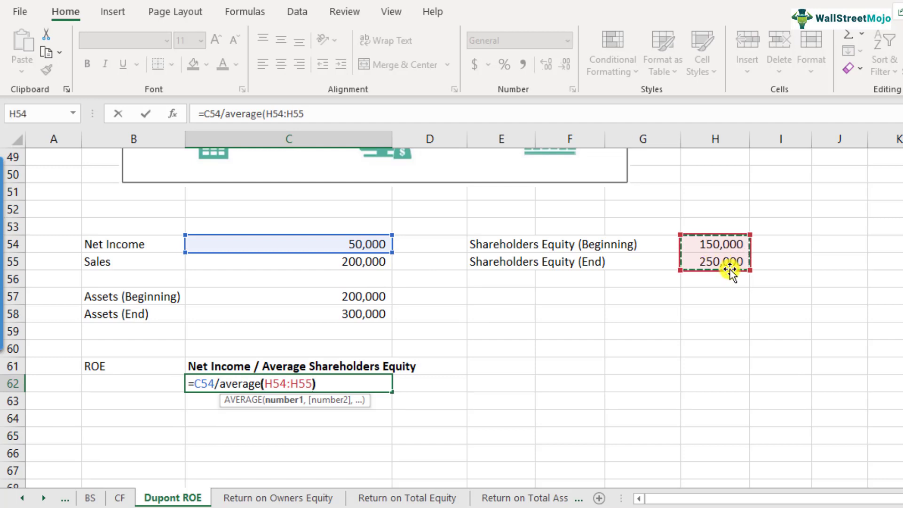
text())
key(Return)
key(Up)
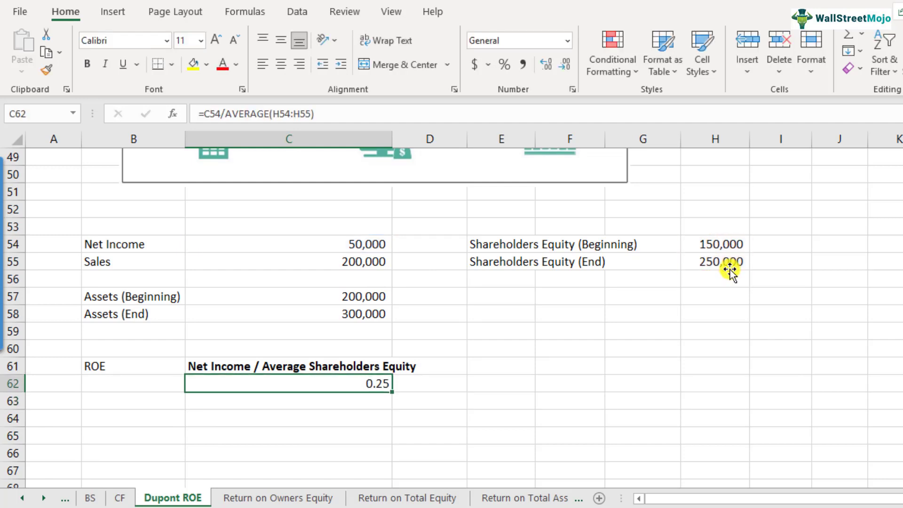
click(505, 65)
click(544, 66)
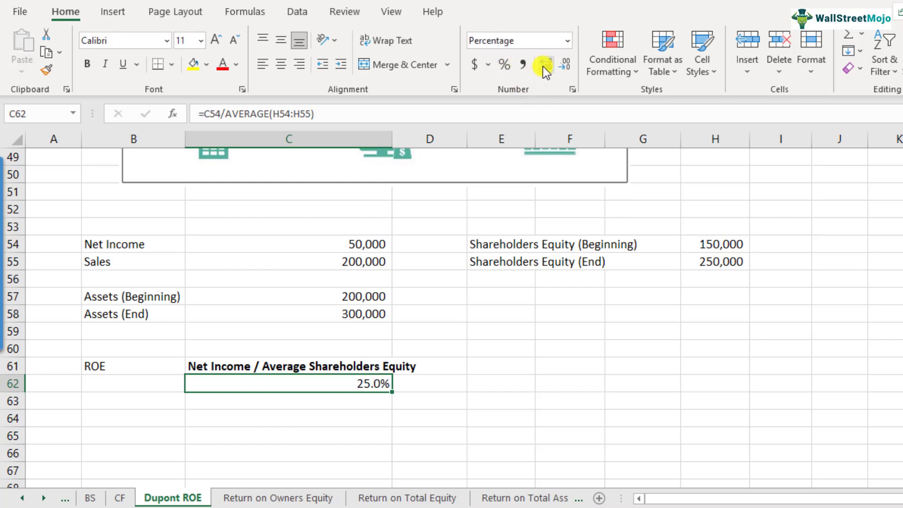
click(147, 418)
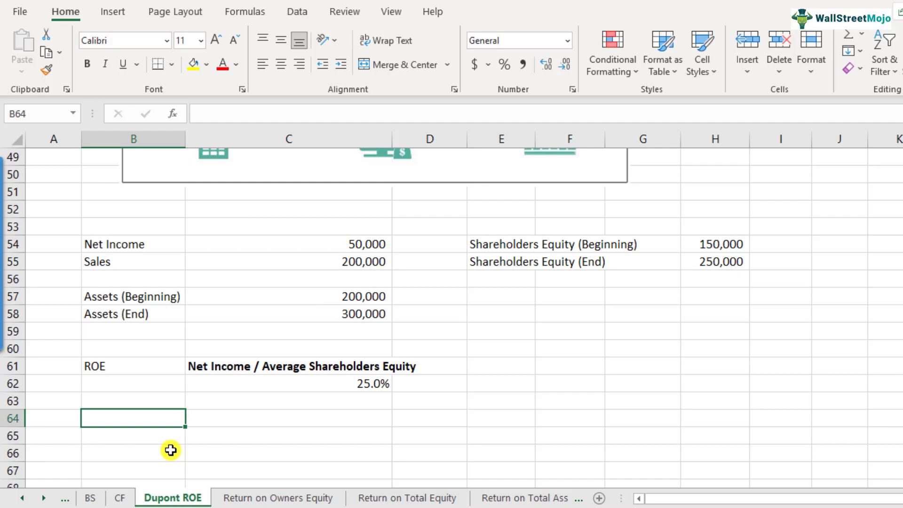
text(D)
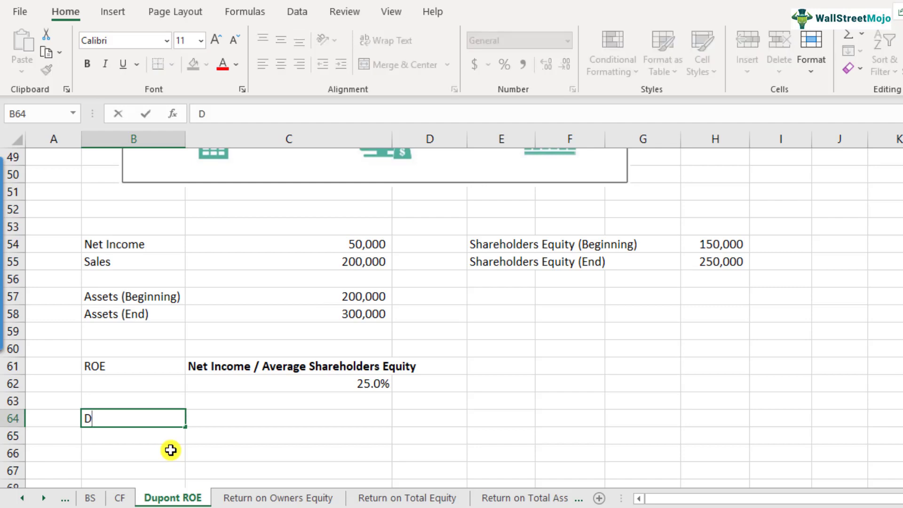
key(Escape)
Step: Copy the Dupont ROE formula row B31:J31 to row 64, starting in cell B64
scroll(212, 339, up, 9)
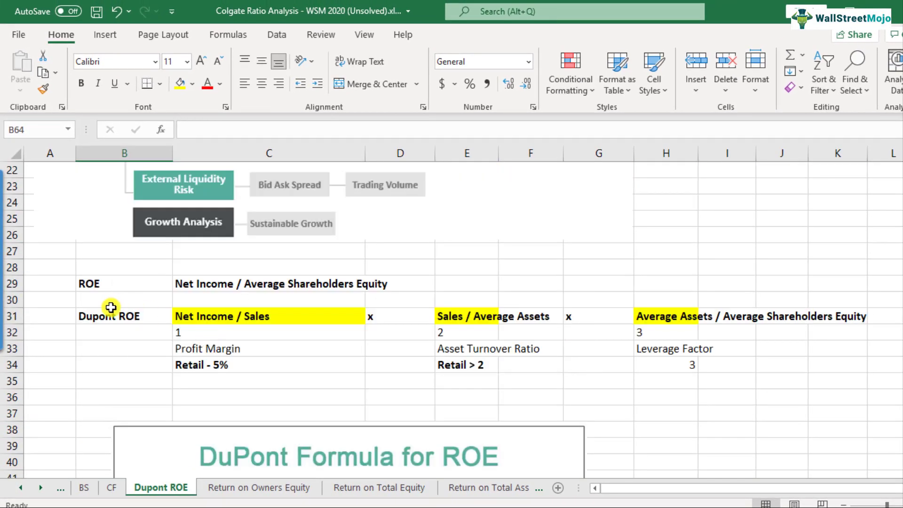
drag(111, 315, 783, 316)
key(ctrl+c)
scroll(234, 369, down, 10)
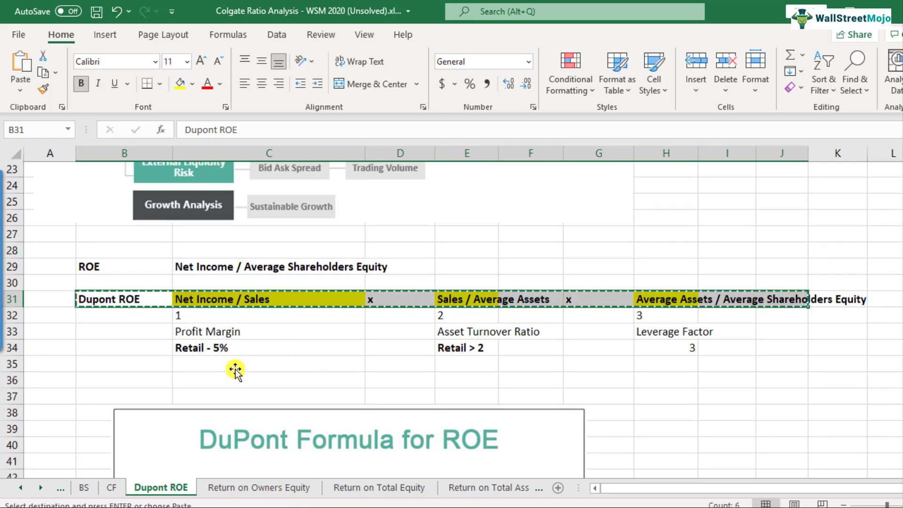
click(131, 367)
key(ctrl+v)
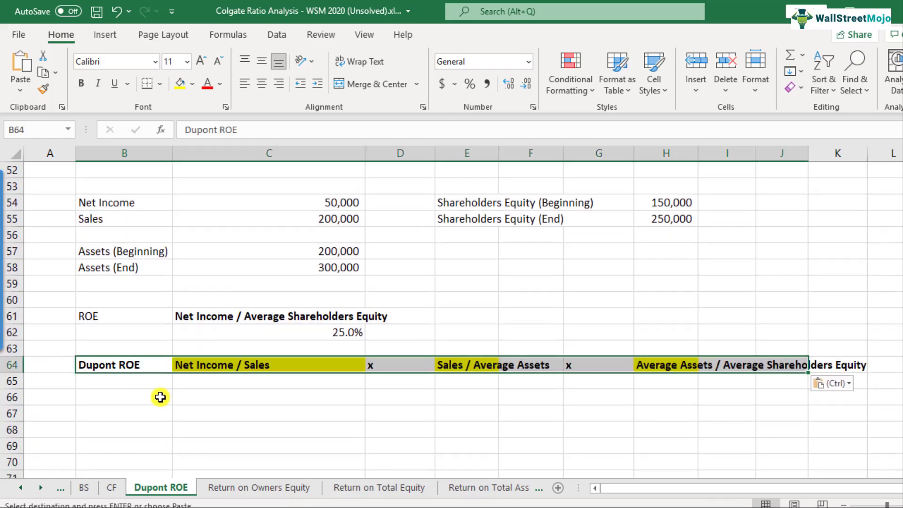
click(228, 383)
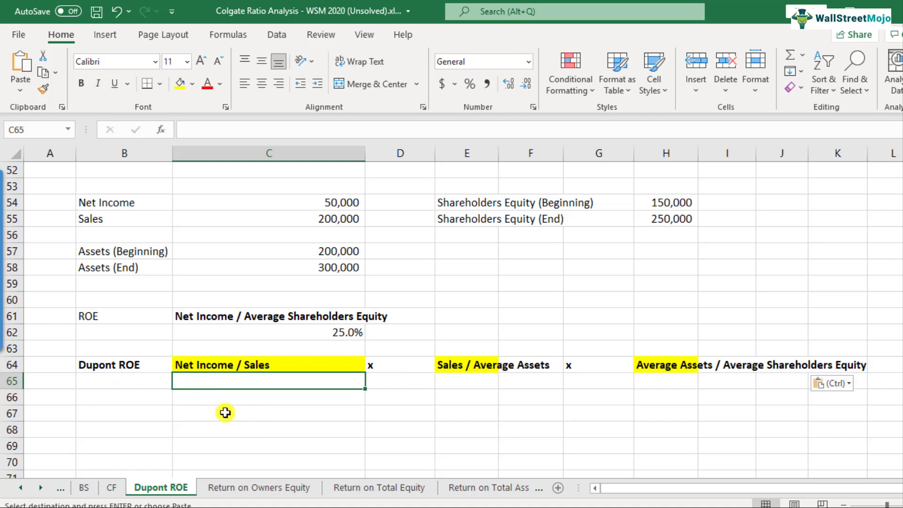
click(124, 358)
click(122, 315)
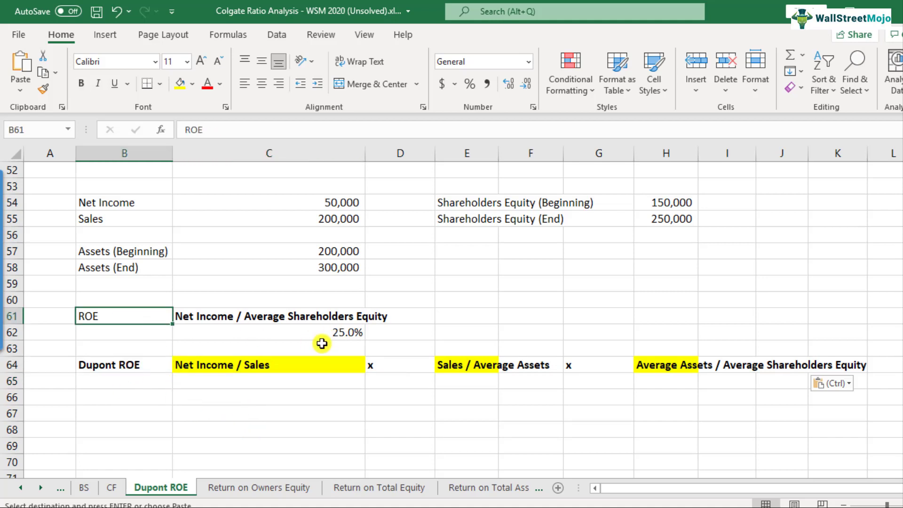
Step: Calculate Net Income / Sales in C65 with =C54/C55 and format it as a percentage with one decimal place
click(277, 384)
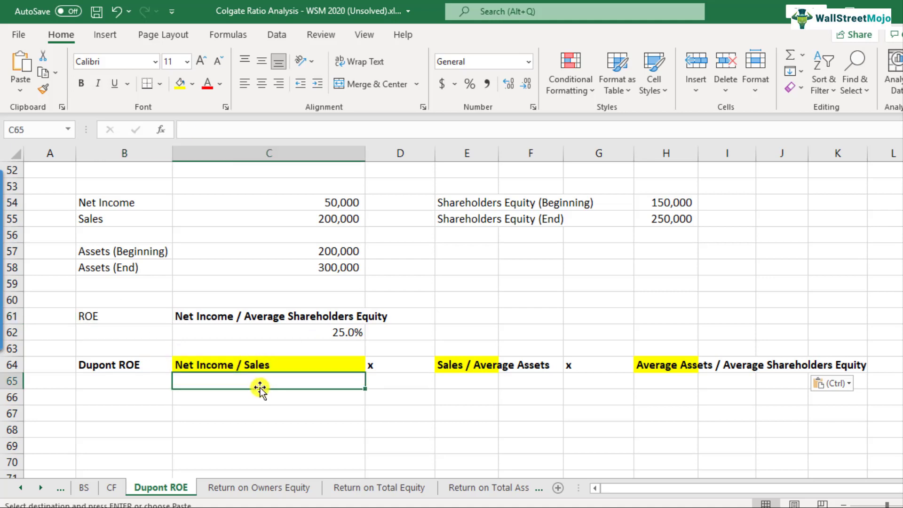
text(=)
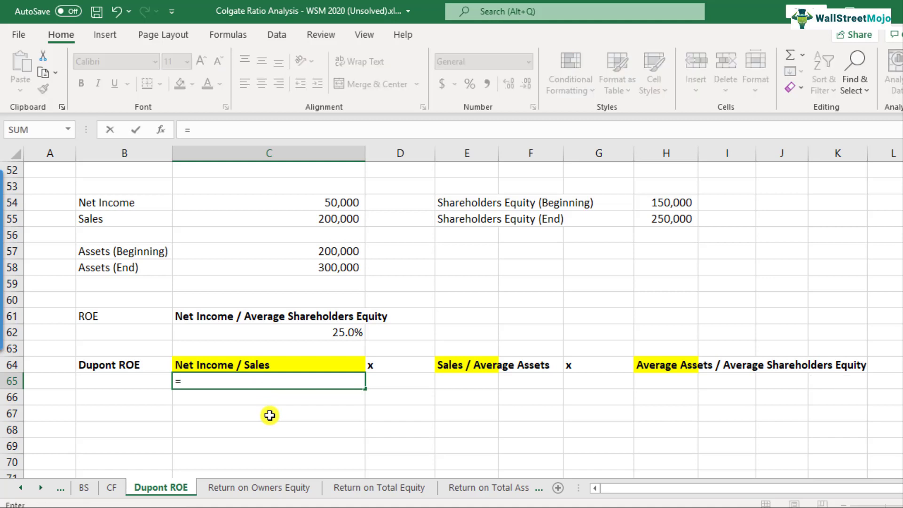
click(329, 207)
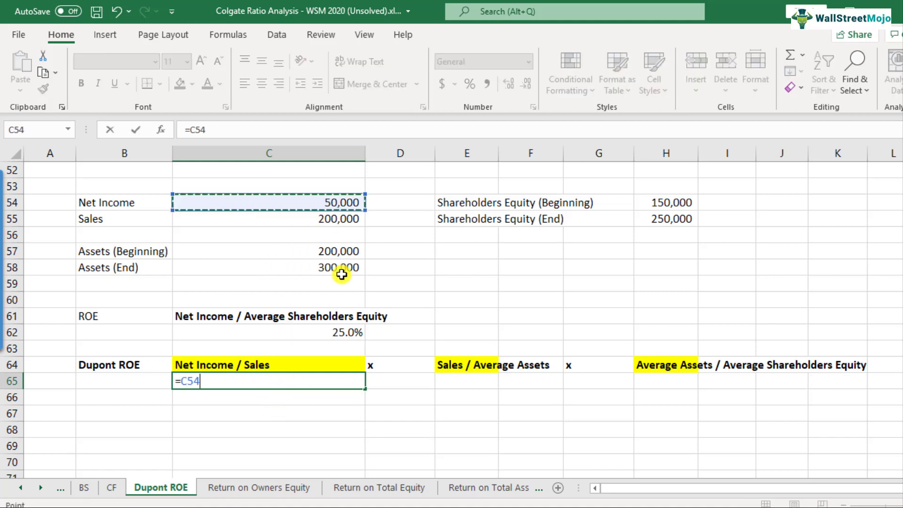
text(/)
click(338, 219)
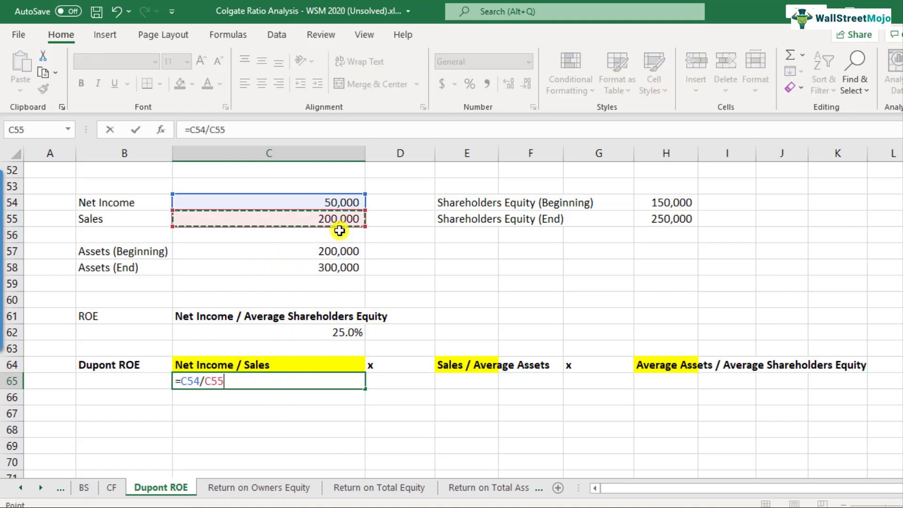
key(Return)
key(Up)
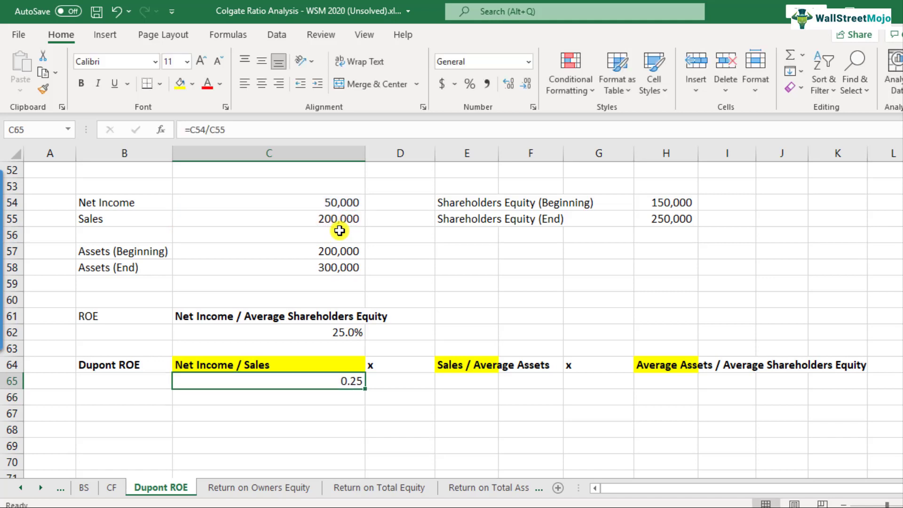
click(469, 84)
click(506, 85)
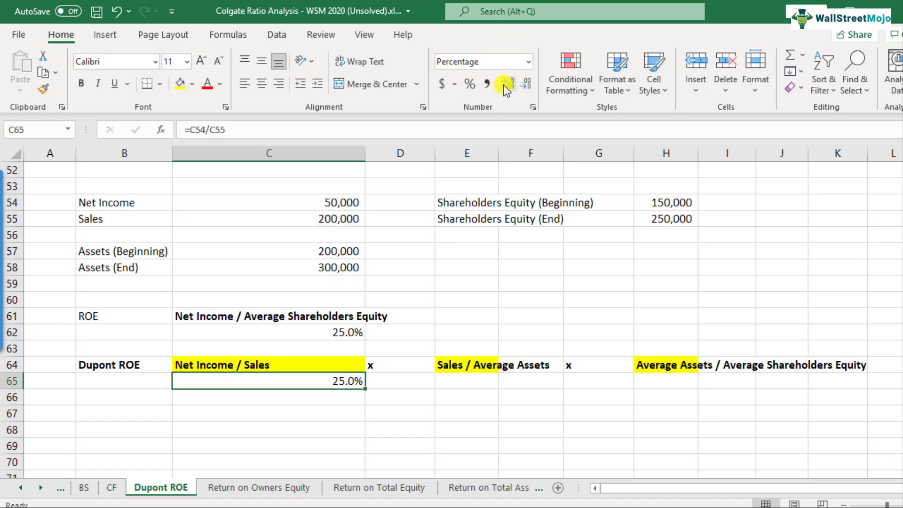
Step: Calculate Sales / Average Assets in E65 with =C55/AVERAGE(C57:C58) and show it with two decimal places
click(464, 382)
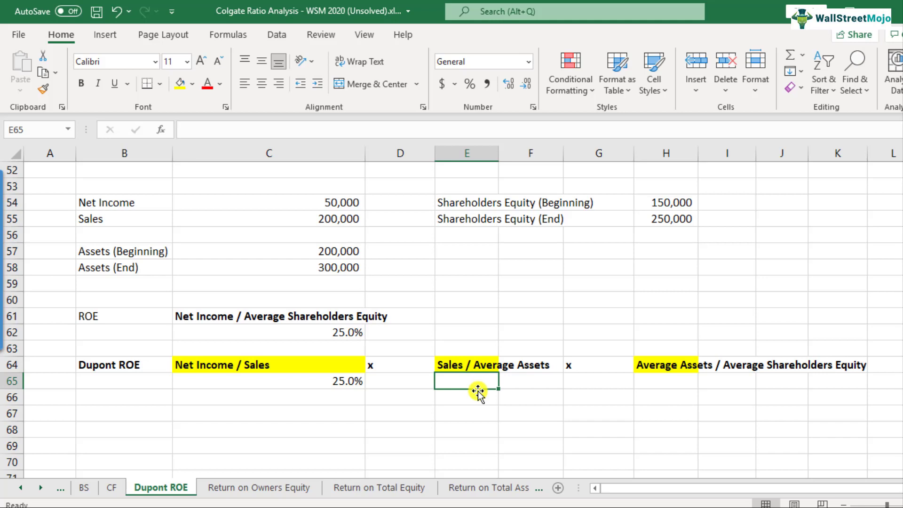
text(=)
click(338, 225)
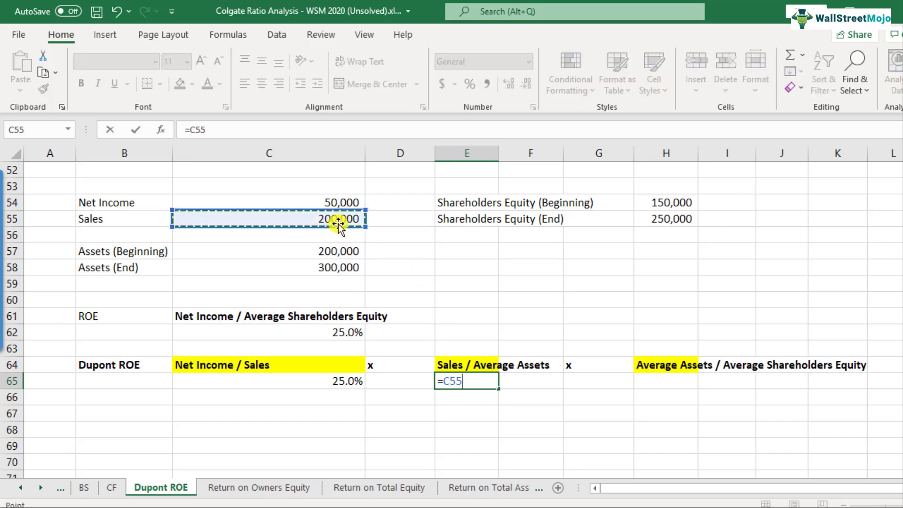
text(/average)
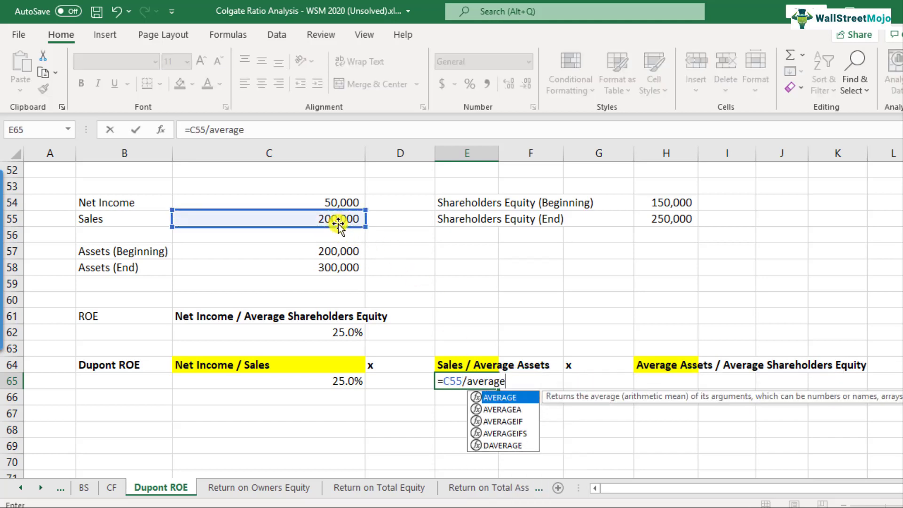
text(()
drag(340, 252, 334, 265)
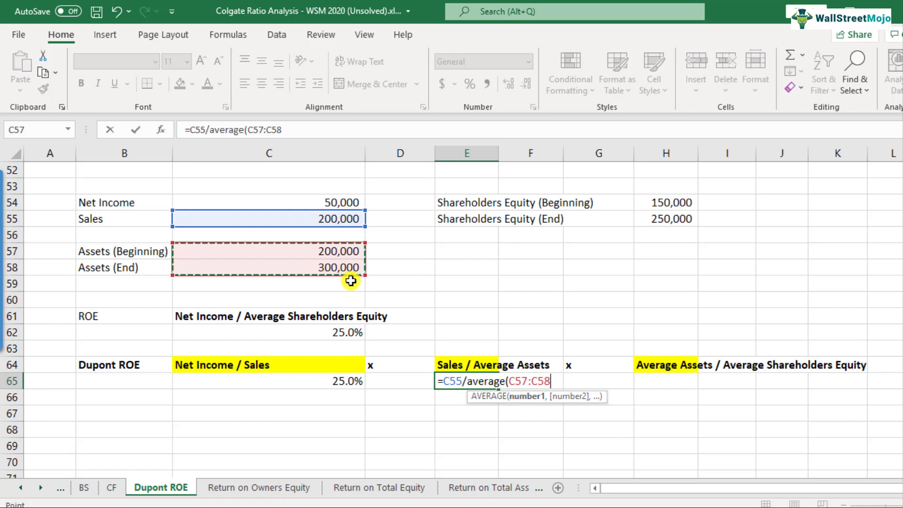
key(ctrl+Return)
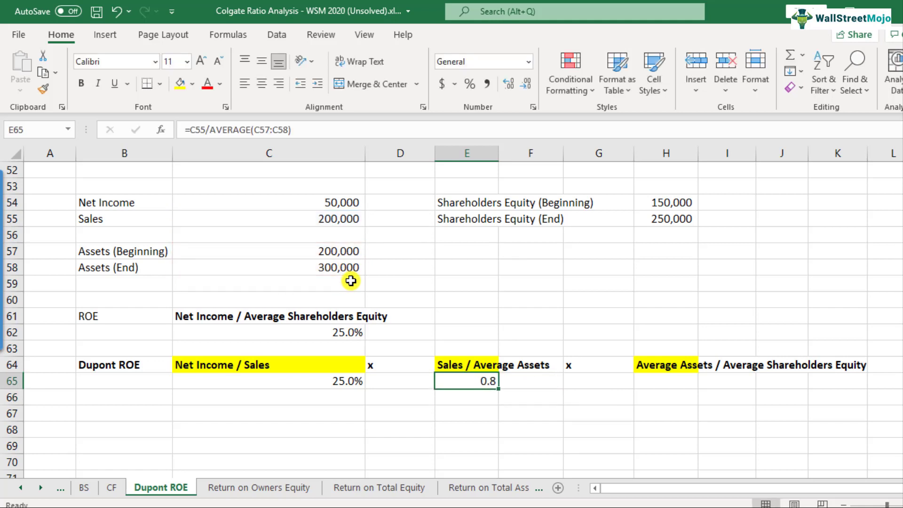
click(509, 84)
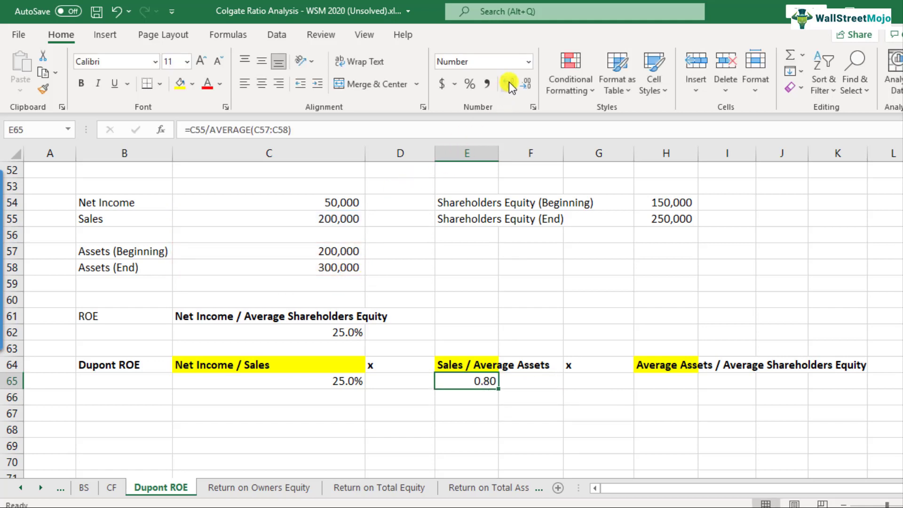
click(479, 398)
click(486, 383)
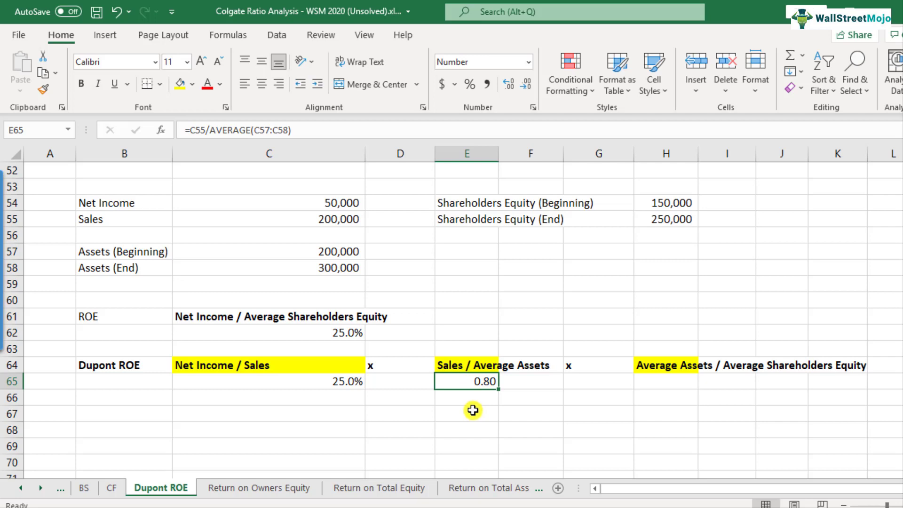
Step: Calculate Average Assets / Average Shareholders Equity in H65 with =AVERAGE(C57:C58)/AVERAGE(H54:H55)
click(662, 382)
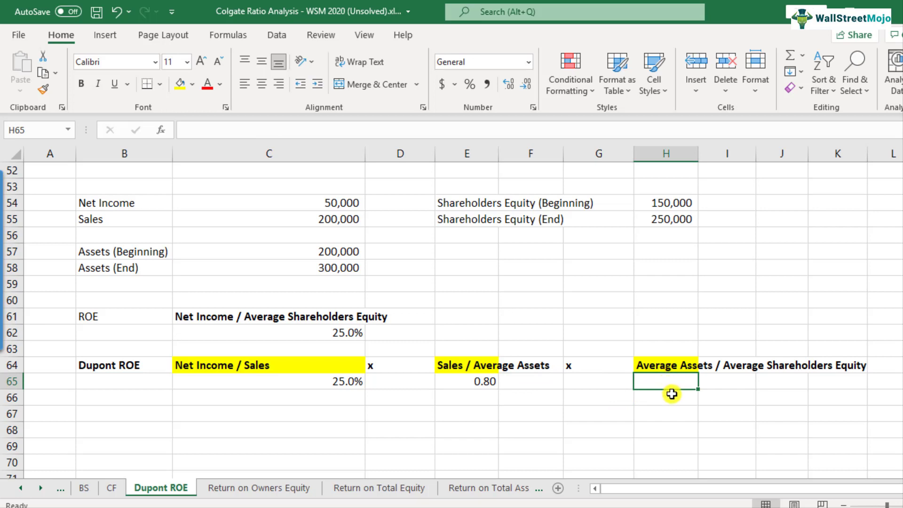
text(=average()
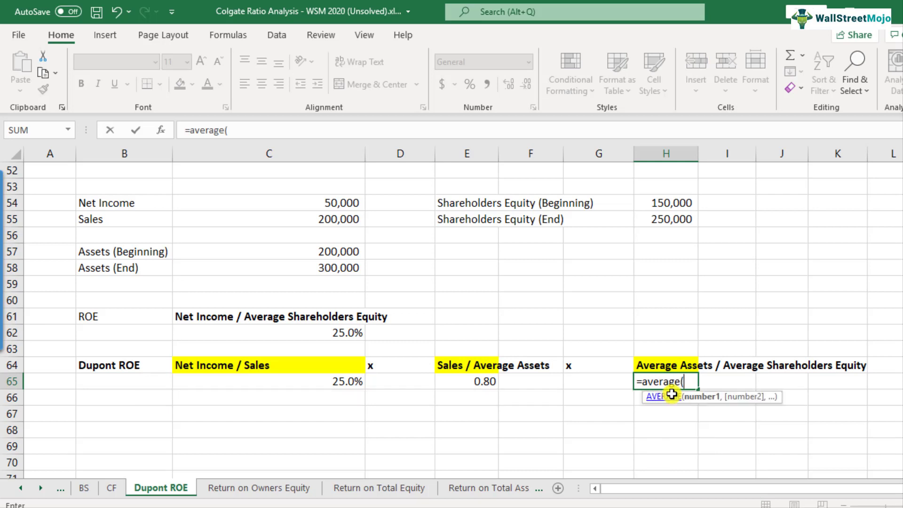
drag(333, 253, 334, 270)
text()/)
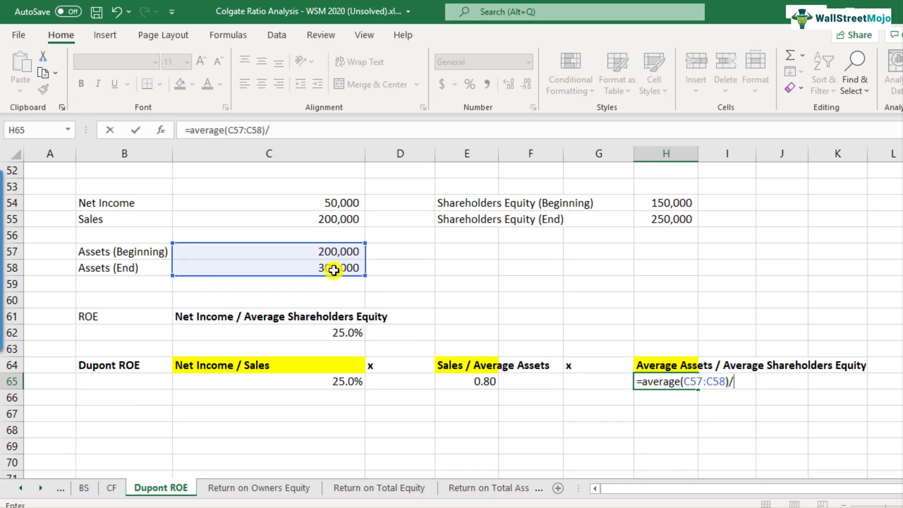
text(average()
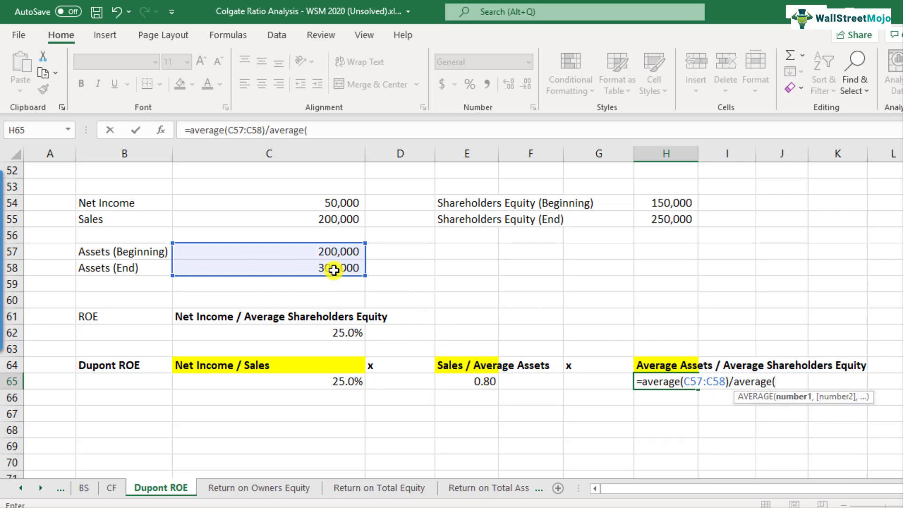
drag(658, 203, 658, 224)
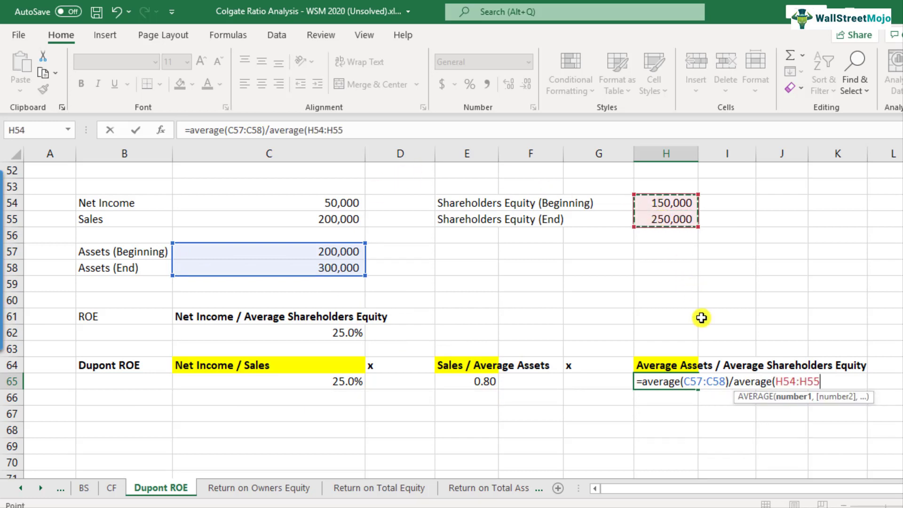
text())
key(Return)
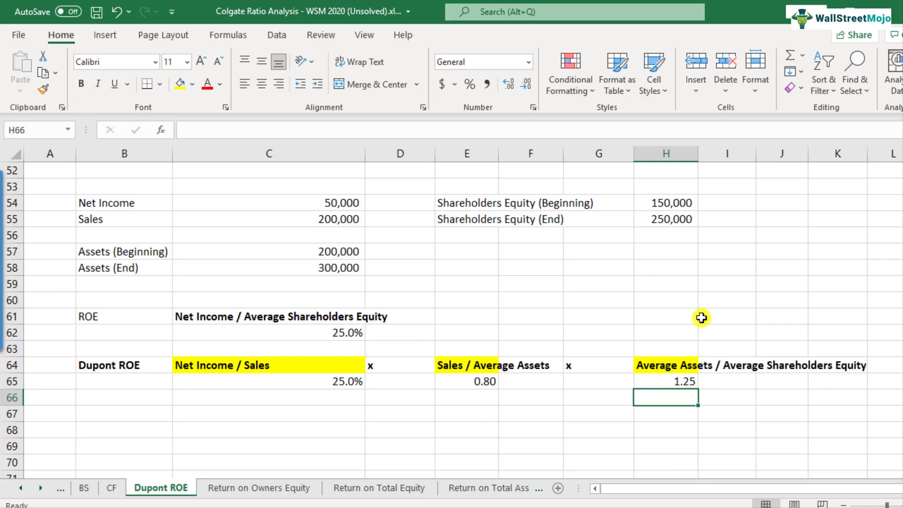
Step: Check the cell references of the formula in H65 and review the three DuPont components in row 65 against the ROE in C62
key(Up)
key(F2)
key(Escape)
key(F2)
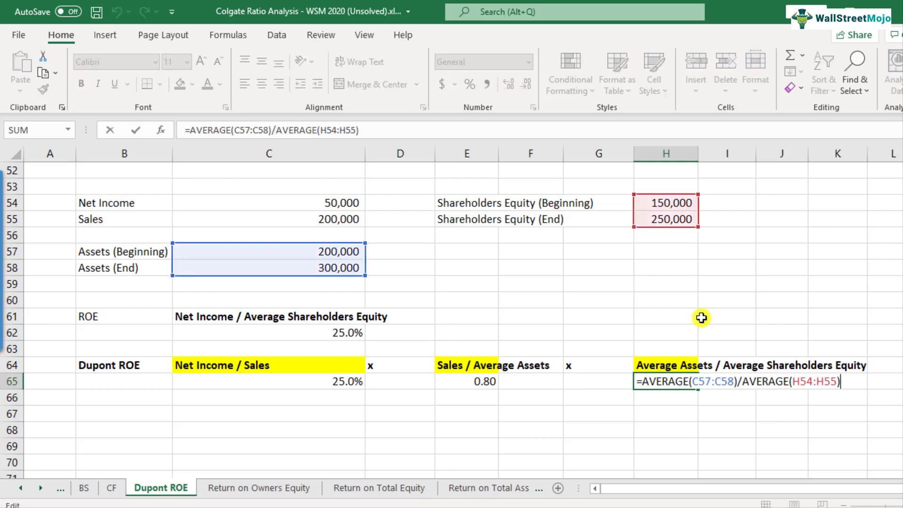
key(Escape)
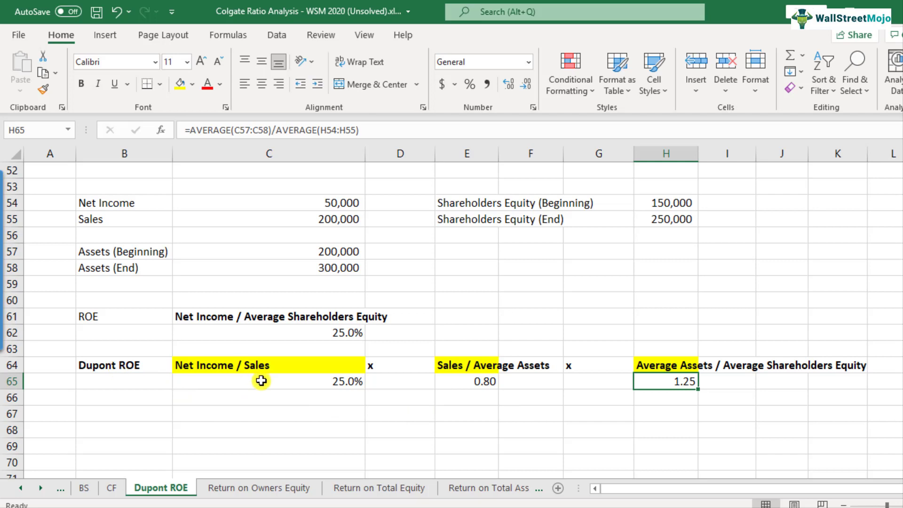
click(336, 379)
click(458, 383)
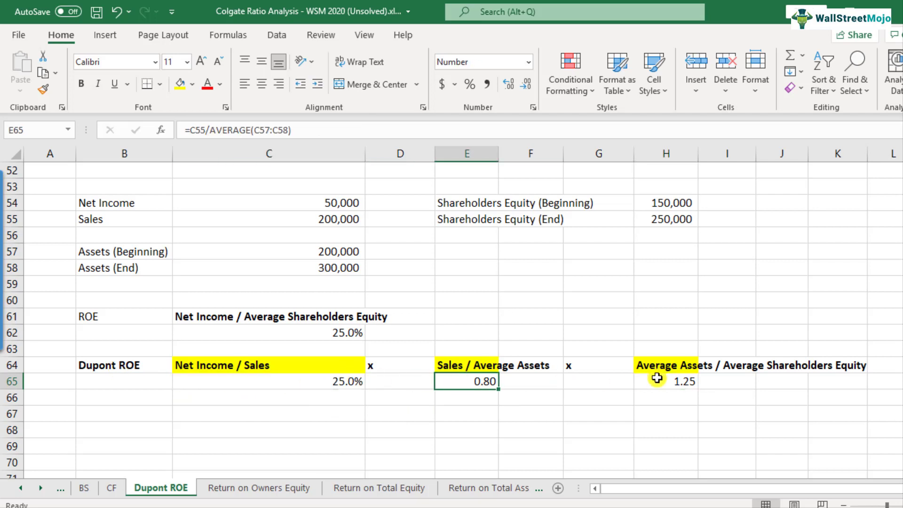
click(673, 379)
click(302, 401)
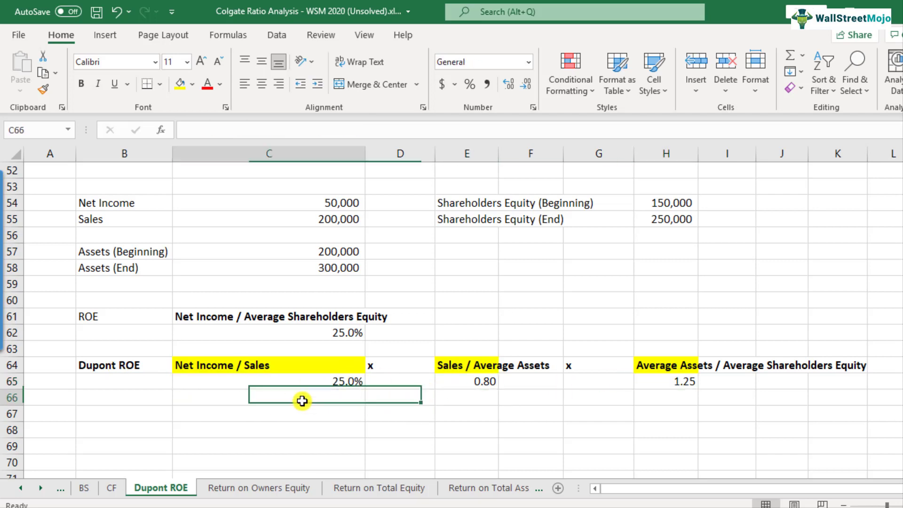
click(328, 333)
click(334, 397)
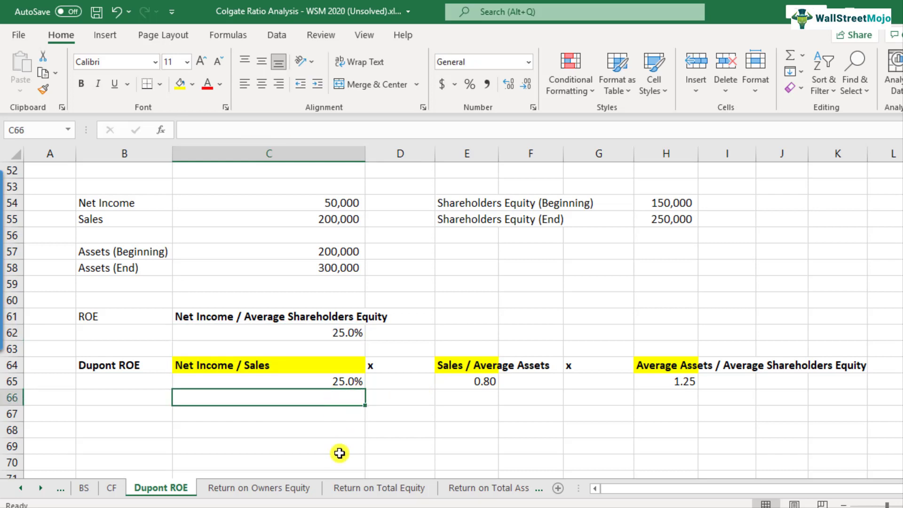
Step: Multiply the three DuPont components in C67 with =C65*E65*H65 and format the result as a percentage with one decimal place
click(332, 418)
text(=)
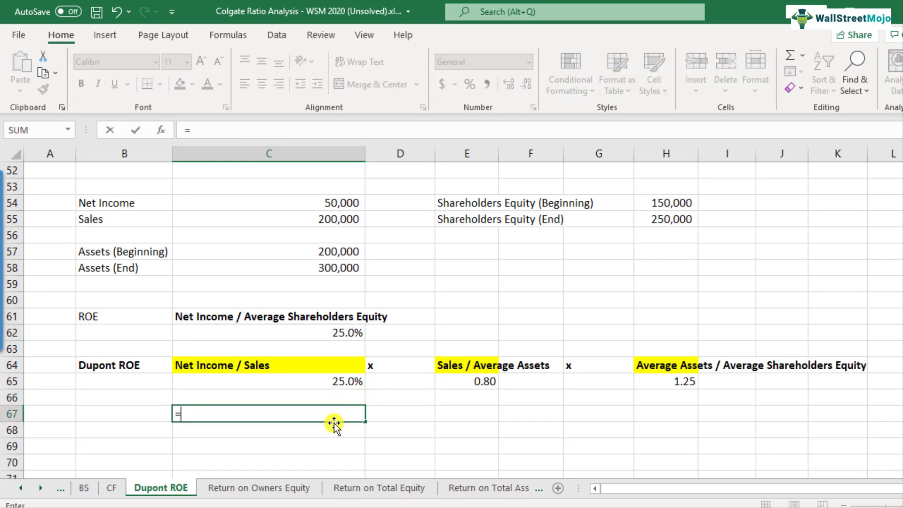
click(333, 381)
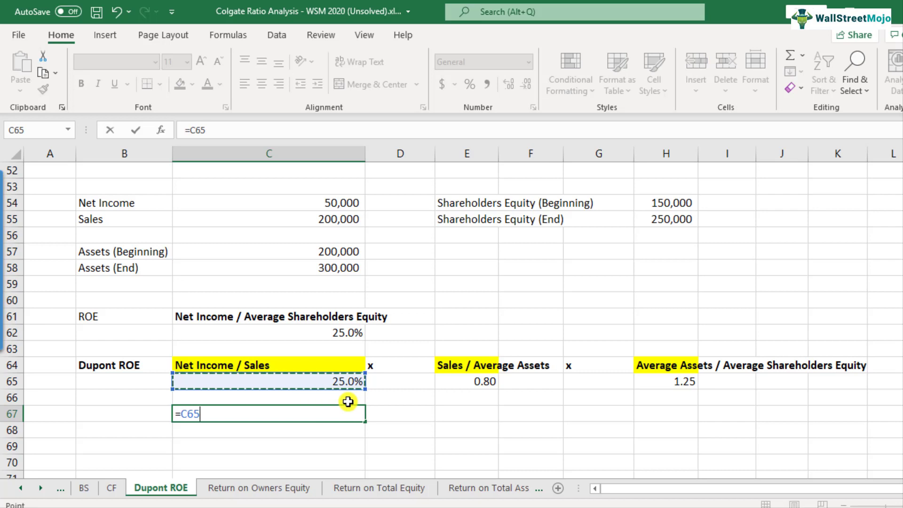
text(*)
click(477, 382)
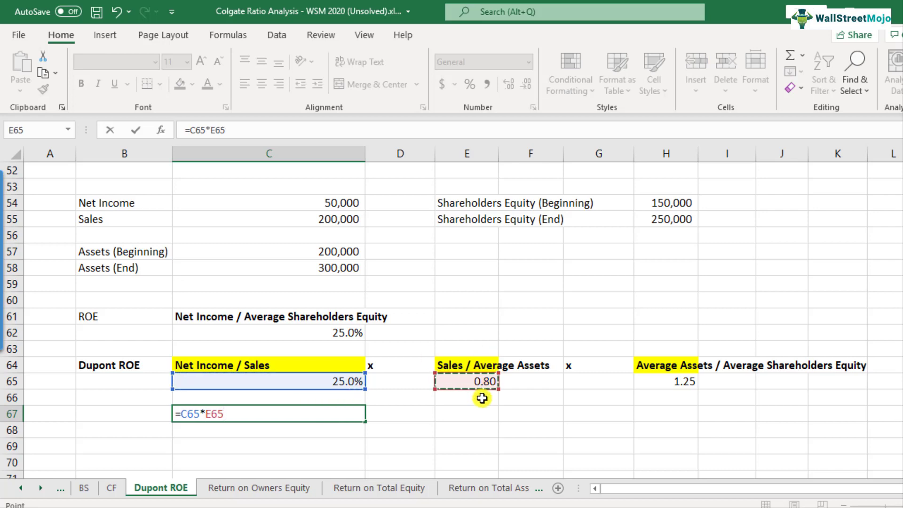
text(*)
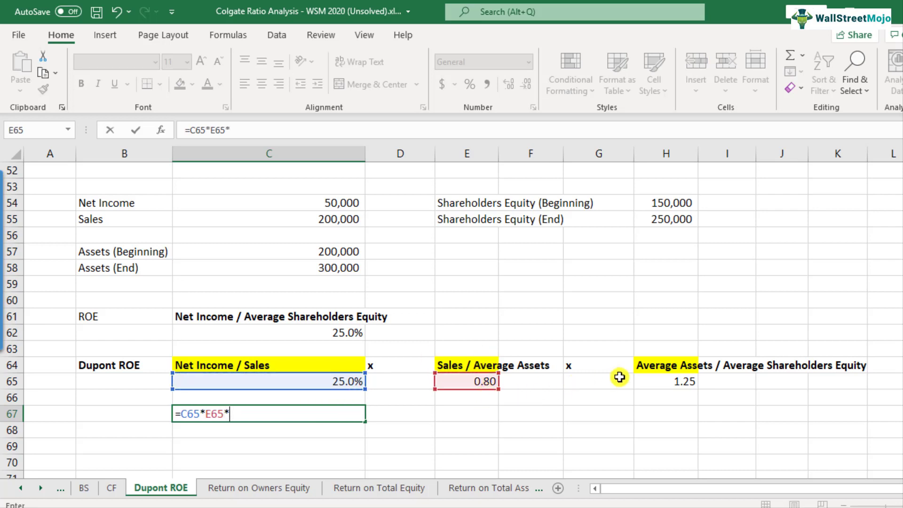
click(669, 378)
key(Return)
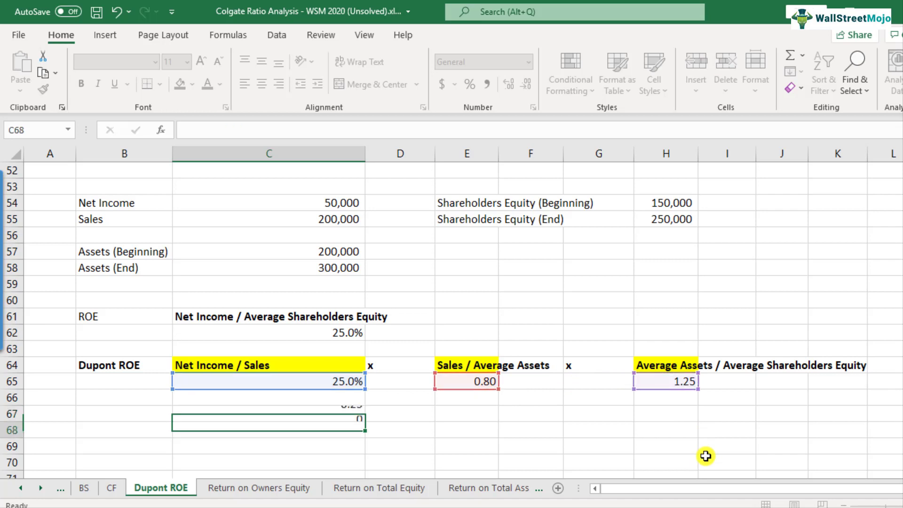
key(Up)
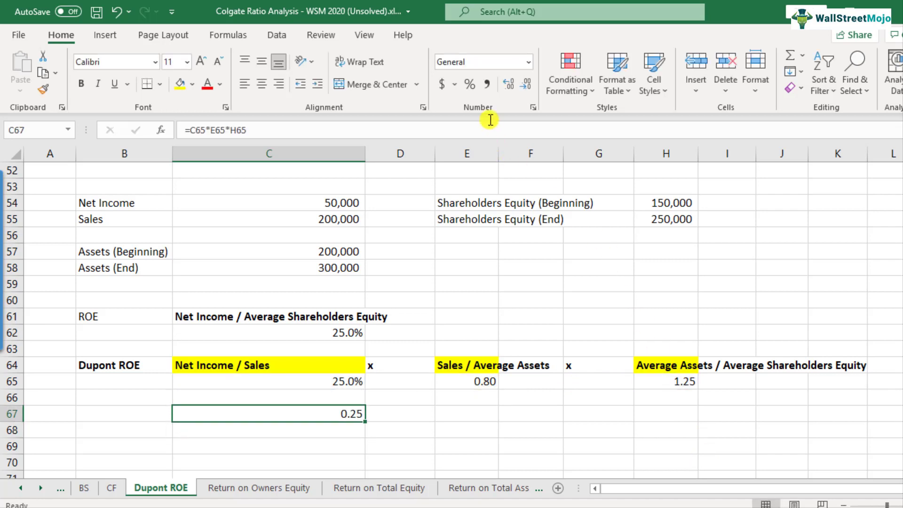
click(470, 85)
click(508, 85)
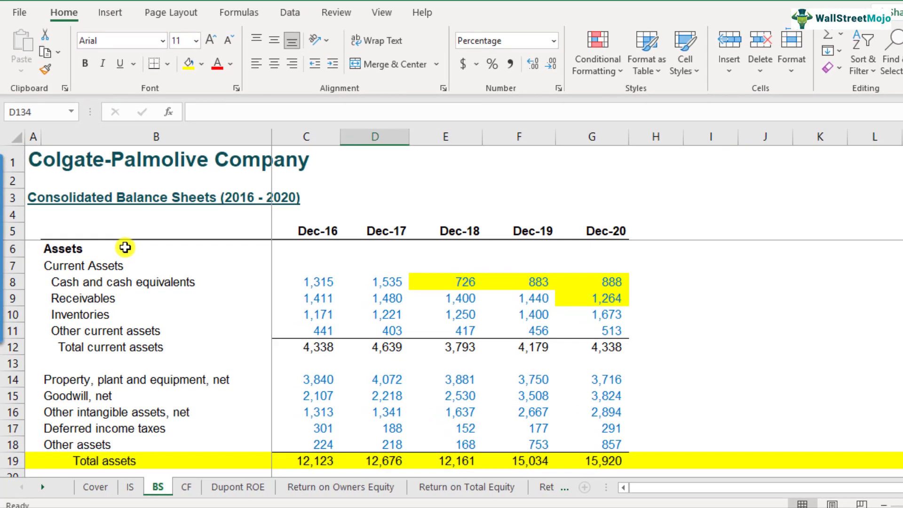
Step: On the BS sheet, find the ROE DuPont Analysis section and examine its component and Dupont ROE rows, 134 to 137
scroll(126, 246, down, 16)
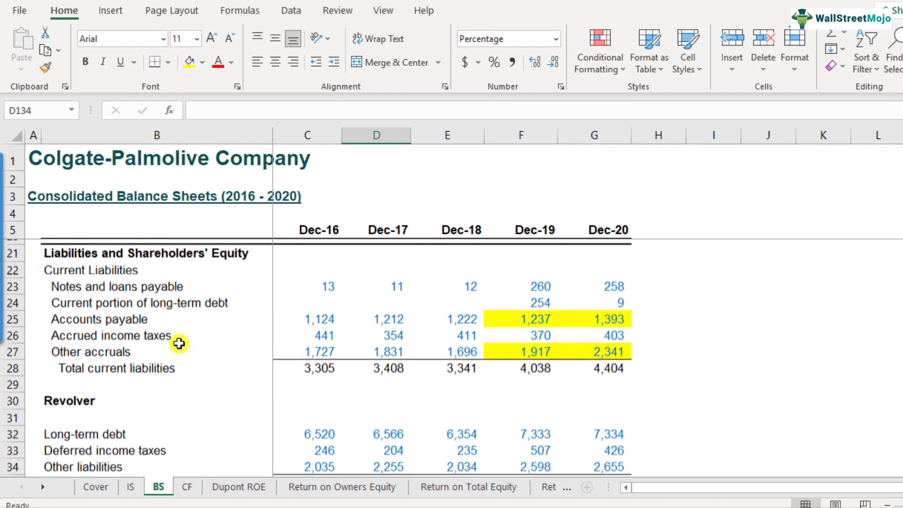
scroll(178, 410, down, 17)
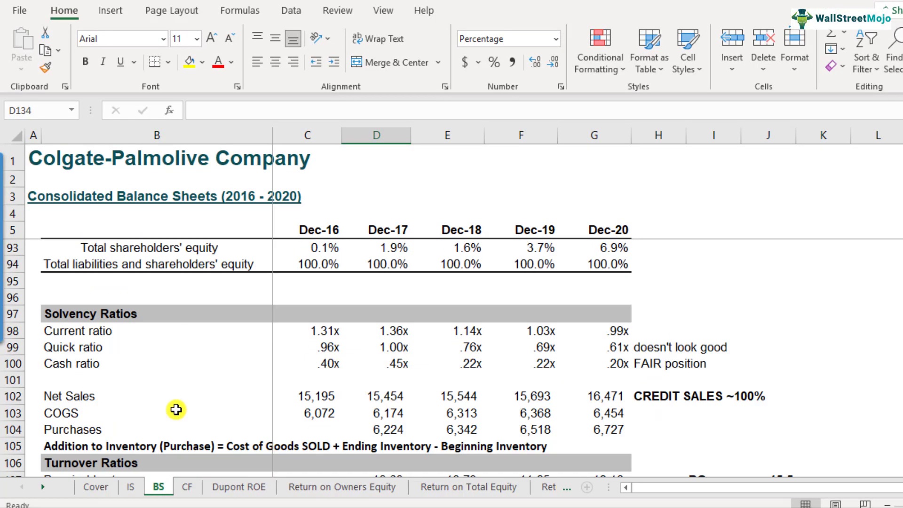
scroll(177, 408, down, 6)
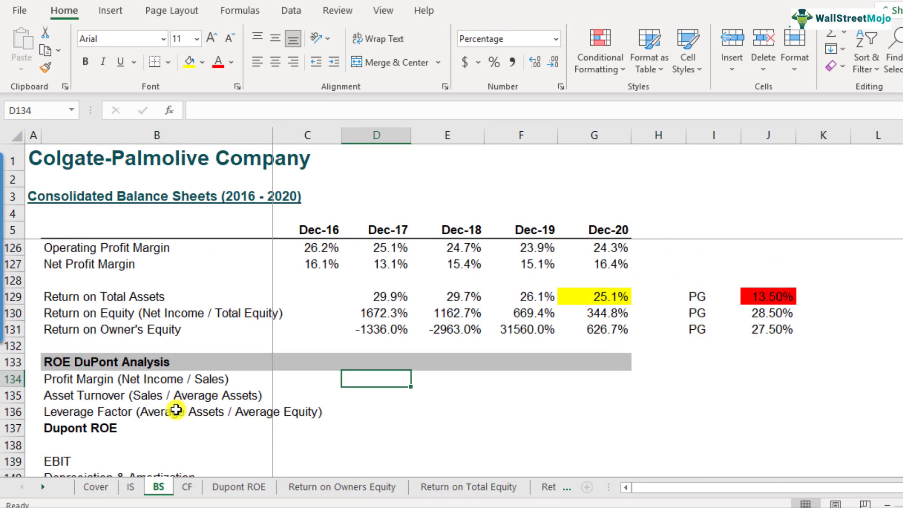
scroll(94, 367, down, 1)
click(14, 330)
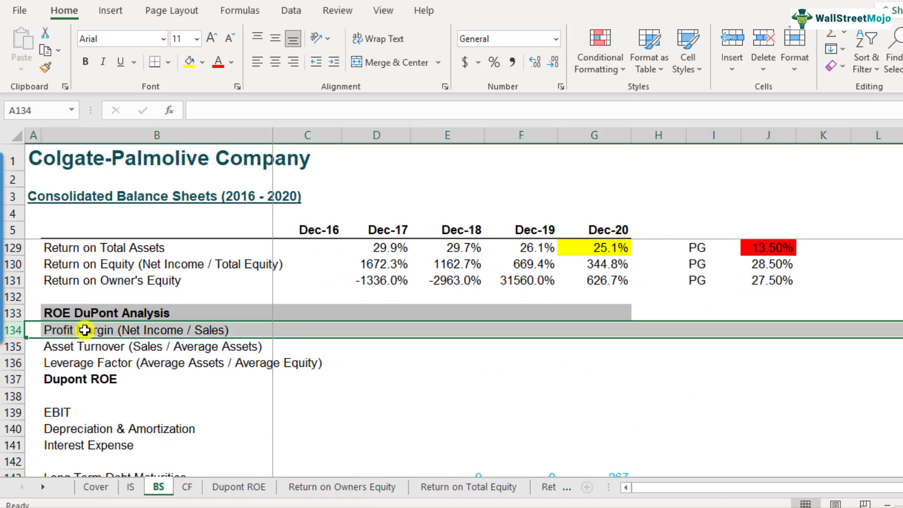
click(16, 314)
drag(84, 334, 137, 369)
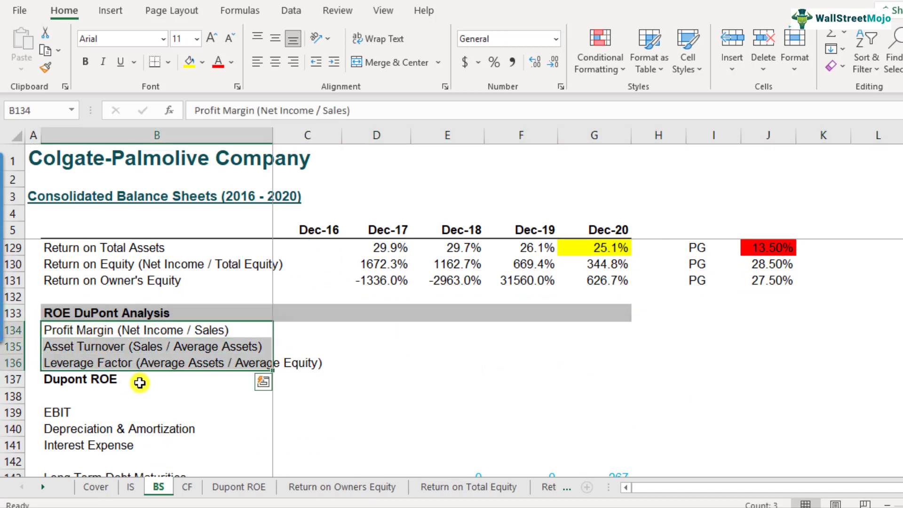
click(139, 383)
scroll(139, 380, up, 1)
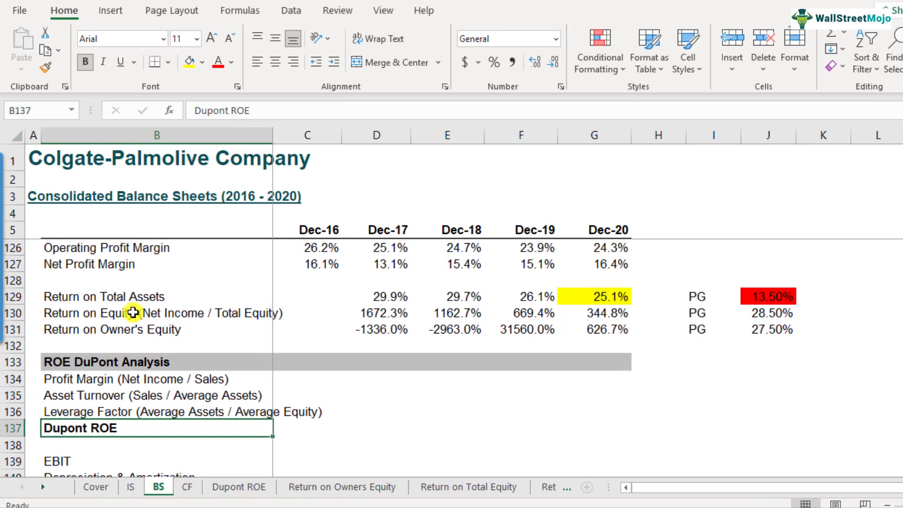
Step: Make the Return on Equity values for Dec-17 to Dec-20 in D130:G130 bold
click(115, 313)
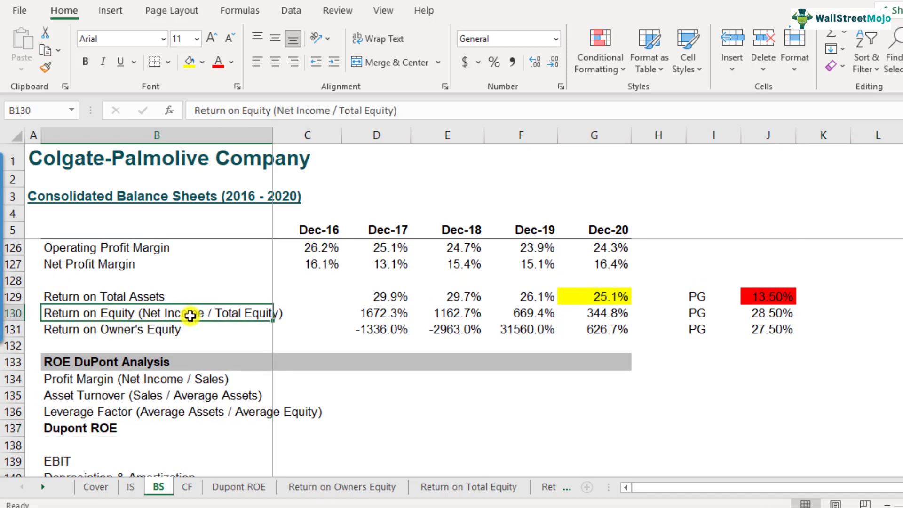
click(366, 311)
drag(366, 311, 612, 312)
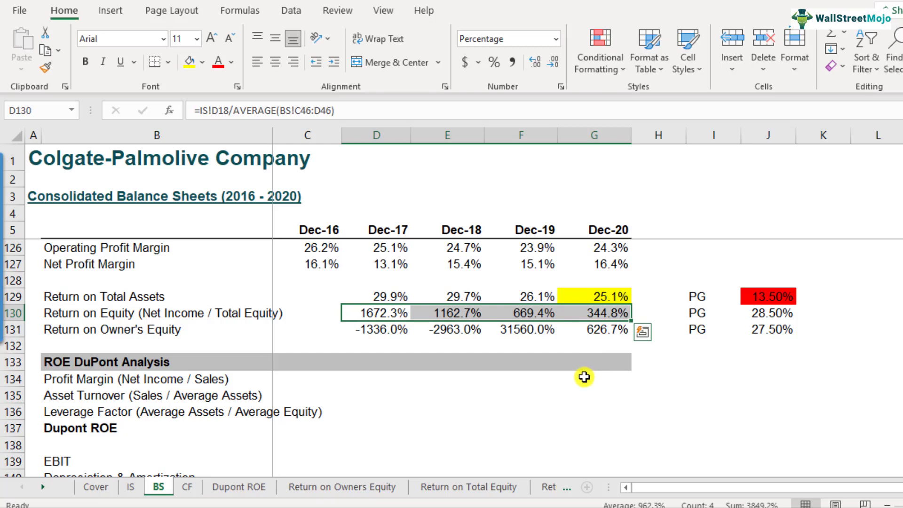
key(ctrl+b)
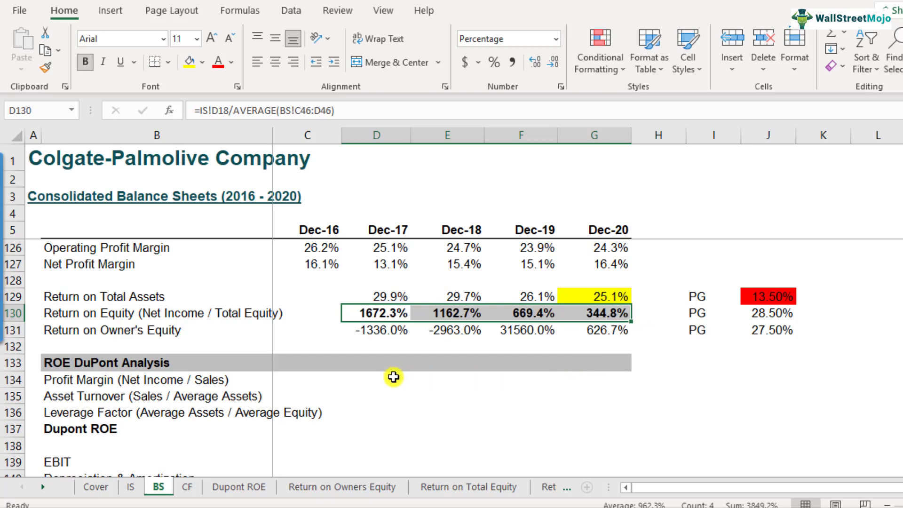
Step: Examine the yearly Return on Equity values in row 130 alongside the Profit Margin, Asset Turnover, Leverage Factor and Dupont ROE rows
drag(156, 386, 165, 411)
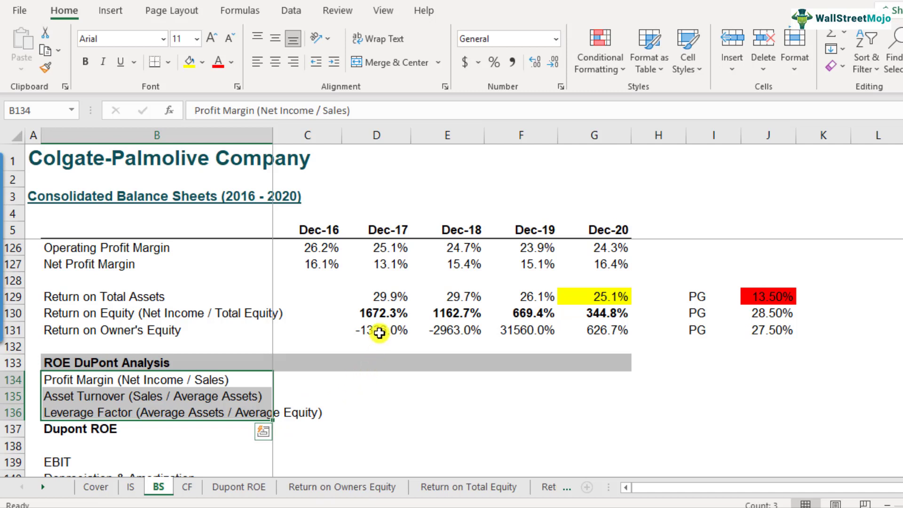
click(377, 314)
click(444, 313)
click(532, 314)
click(614, 314)
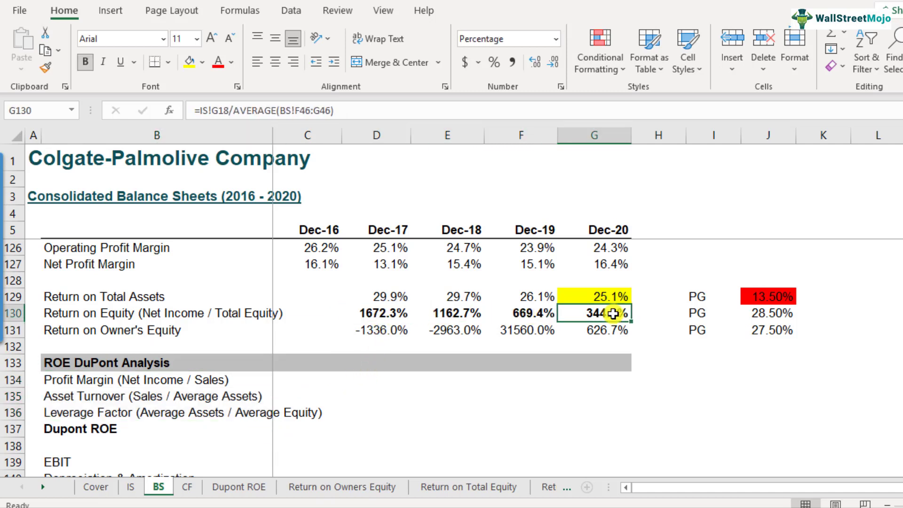
click(393, 315)
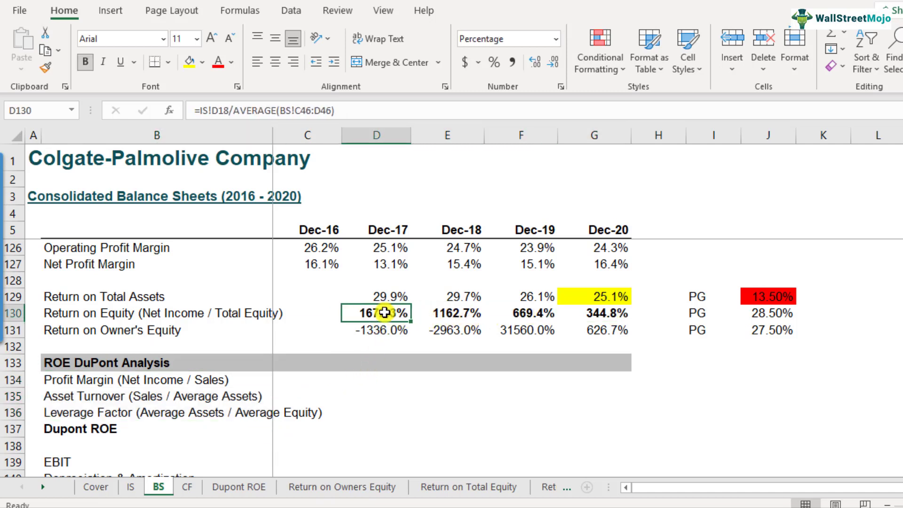
click(194, 382)
click(194, 412)
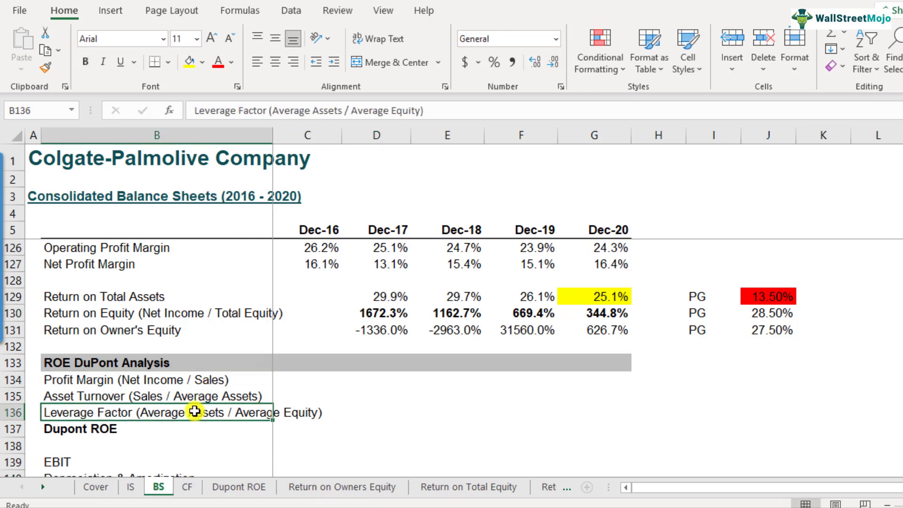
click(187, 429)
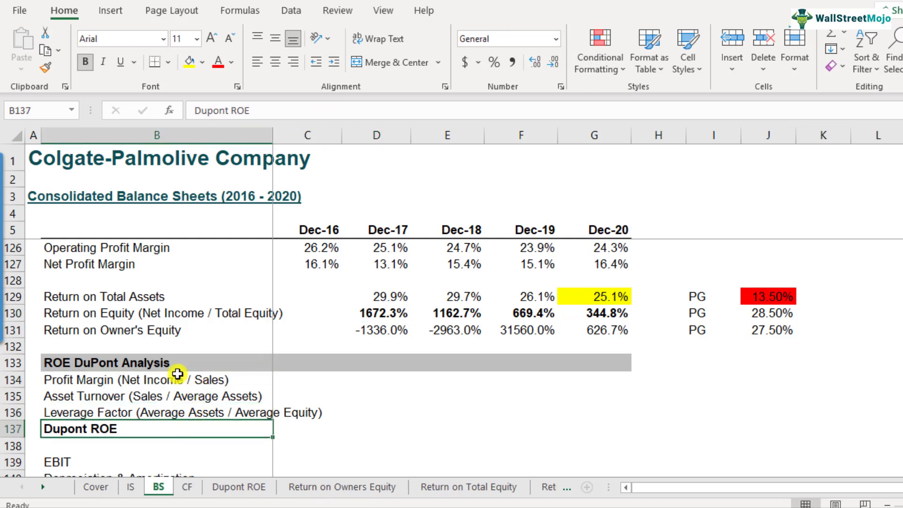
click(211, 381)
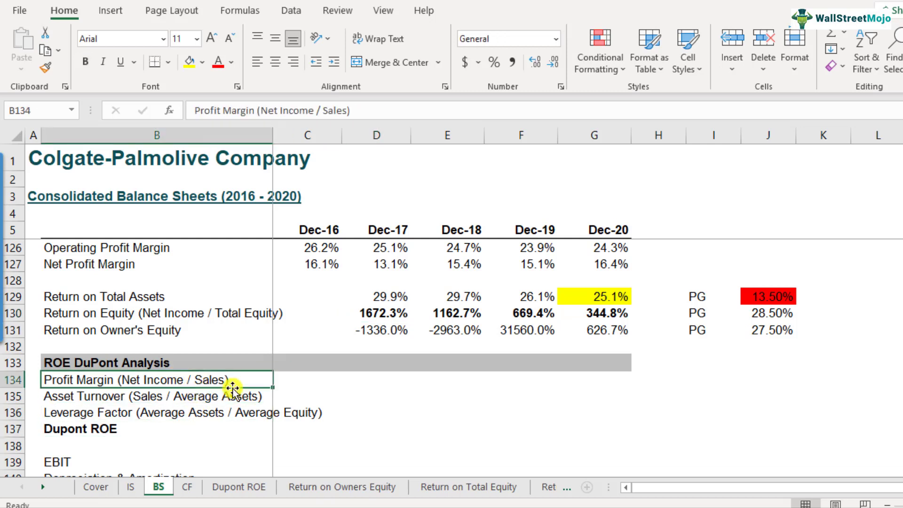
click(365, 381)
click(185, 397)
click(181, 413)
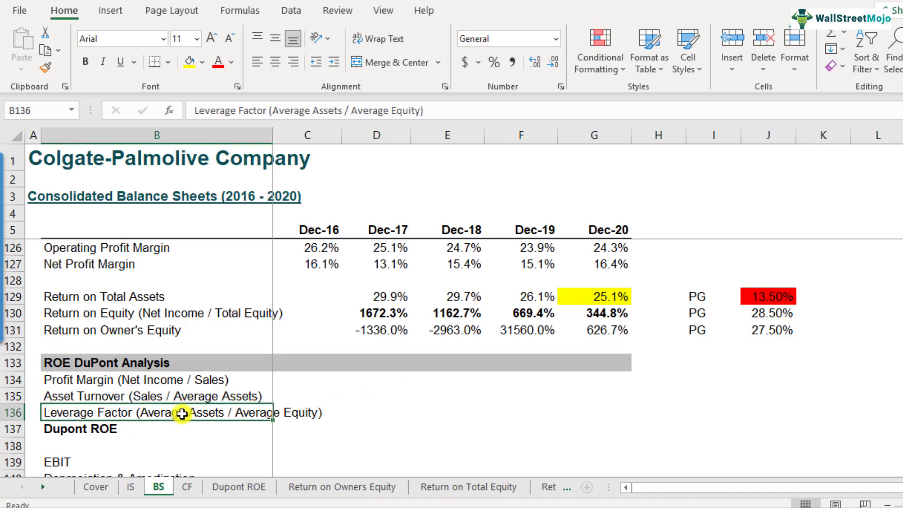
drag(389, 381, 383, 413)
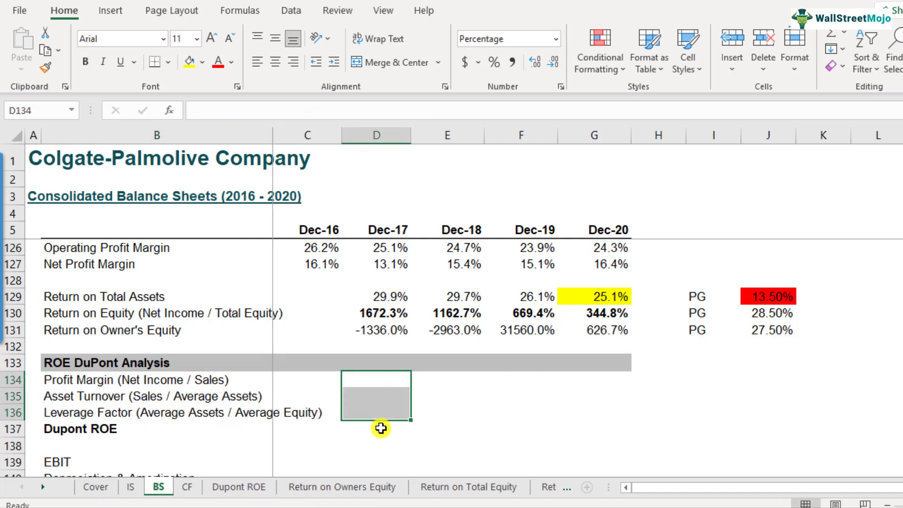
Step: Calculate the Dec-17 Profit Margin in D134 as net income including noncontrolling interests divided by net sales, =IS!D18/IS!D6
click(381, 428)
drag(378, 380, 376, 409)
click(374, 426)
click(380, 381)
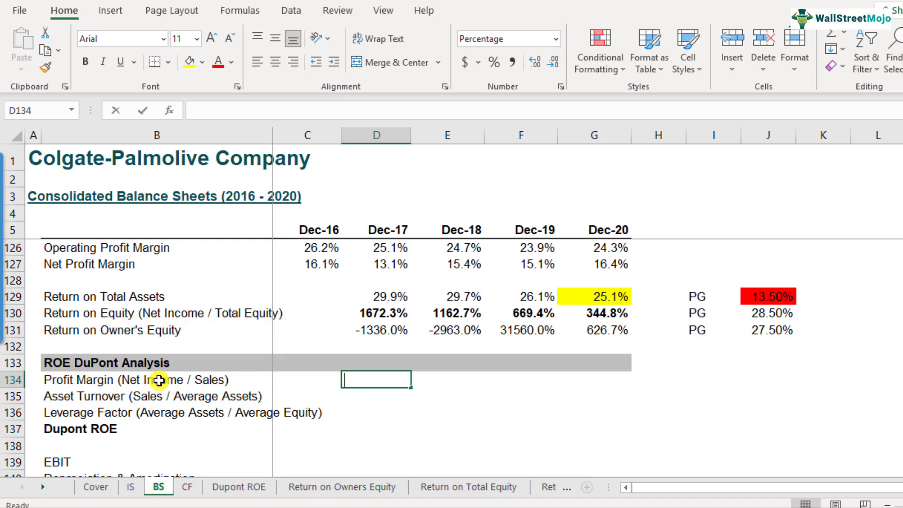
text(=)
click(133, 488)
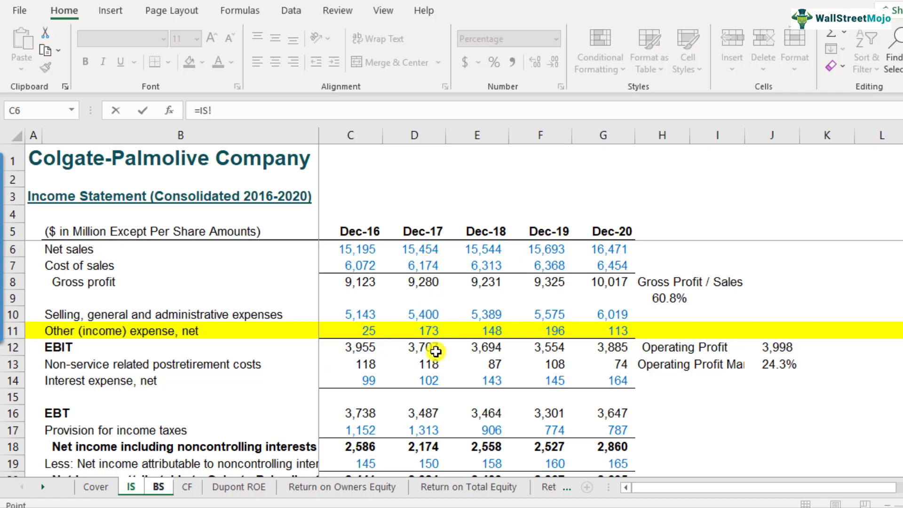
scroll(431, 350, down, 3)
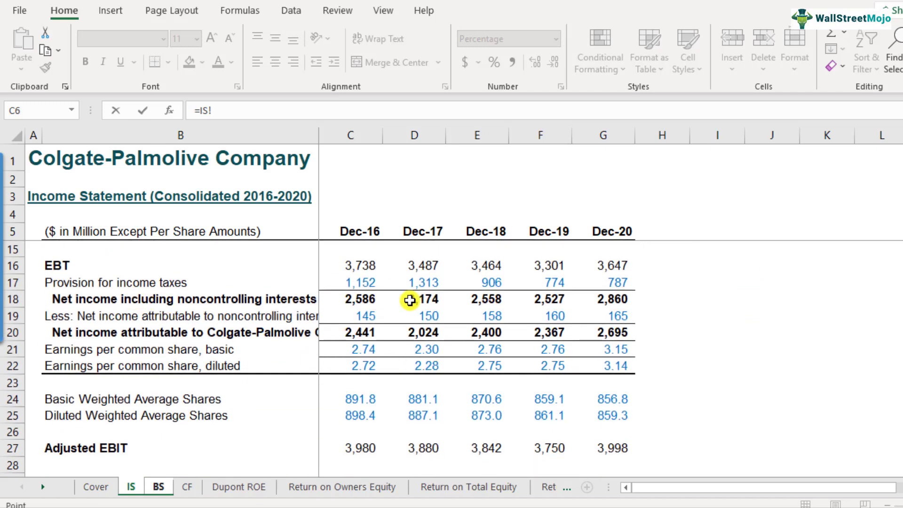
click(428, 299)
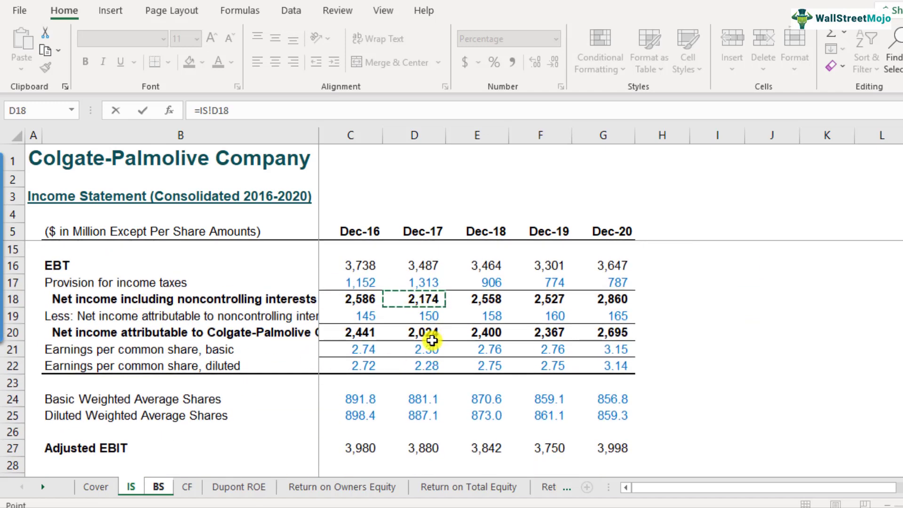
text(/)
scroll(433, 313, up, 3)
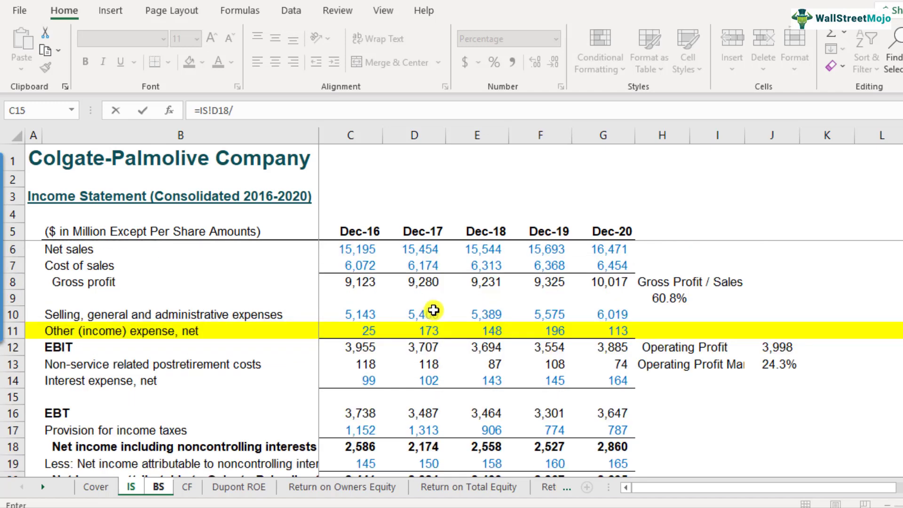
click(430, 251)
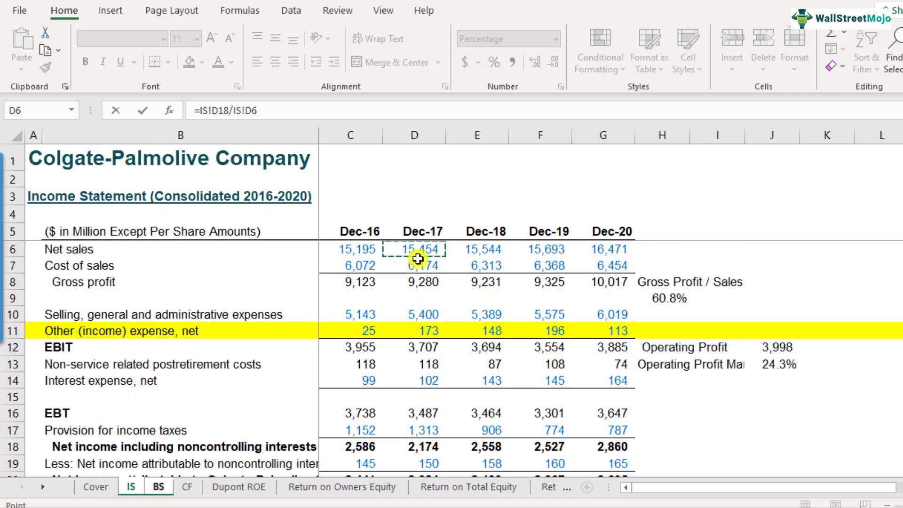
key(Return)
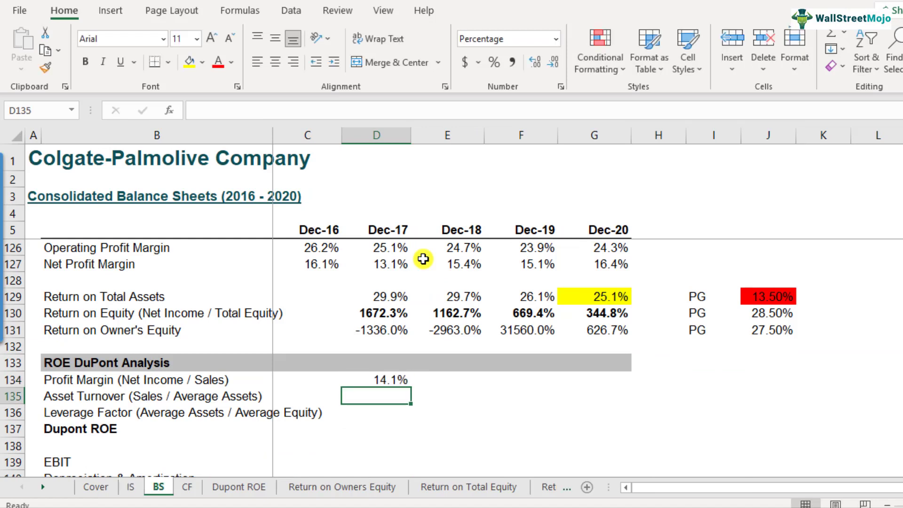
Step: Copy the Profit Margin formula from D134 across to G134 for Dec-18 to Dec-20
key(Up)
key(F2)
key(Escape)
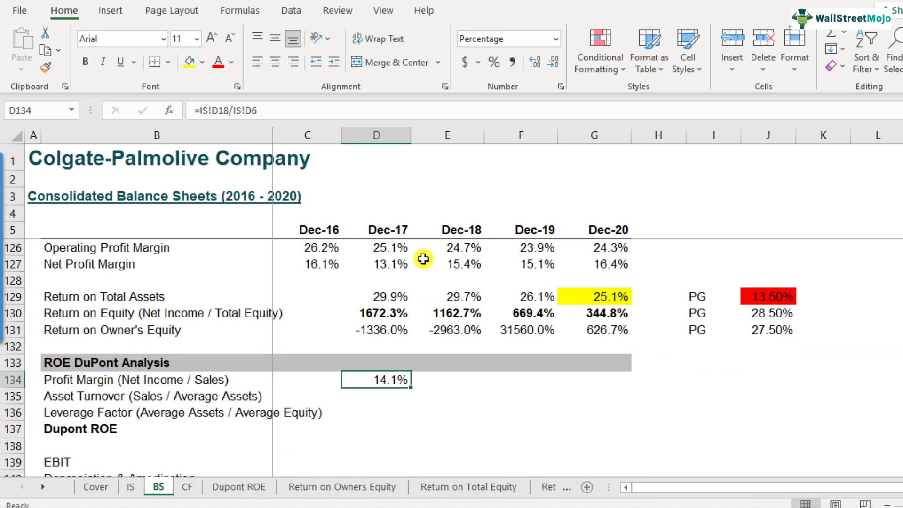
key(F2)
key(Escape)
key(ctrl+c)
key(shift+Right)
key(shift+Right)
key(shift+Right)
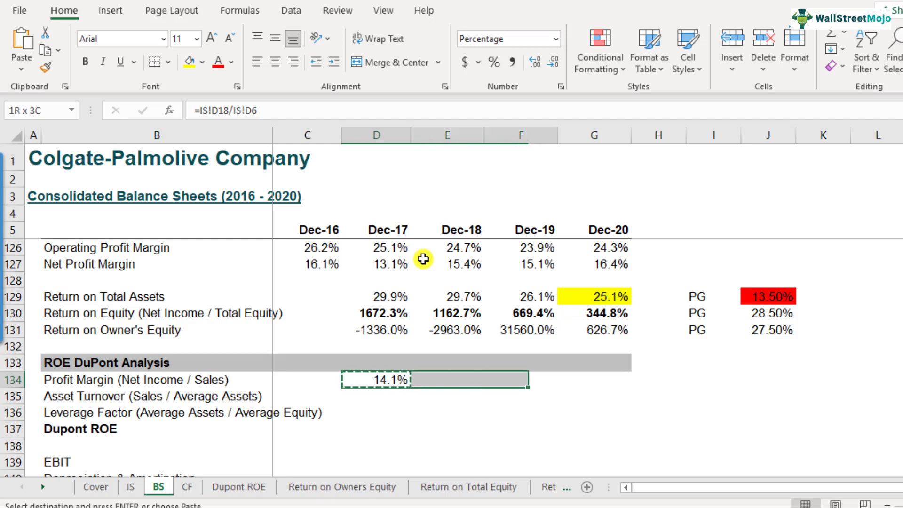
key(ctrl+v)
key(shift+Left)
key(shift+Left)
key(shift+Left)
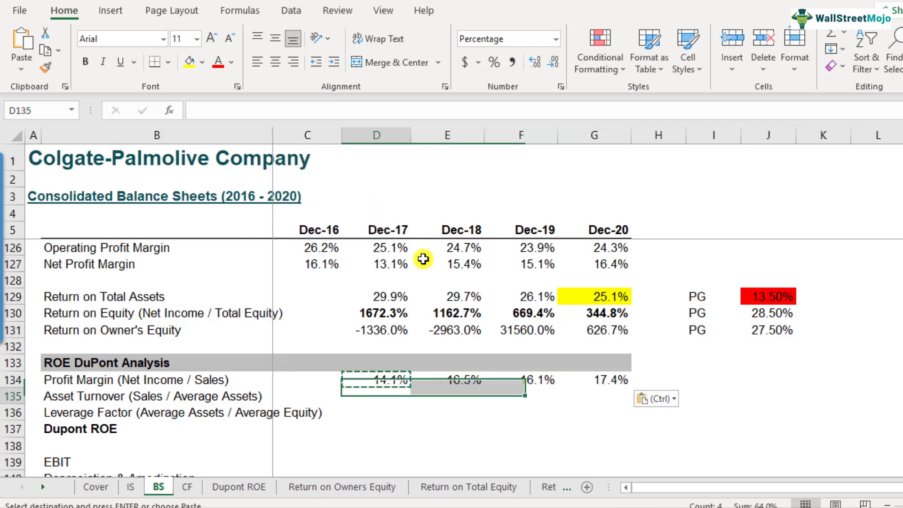
Step: Examine the Profit Margin formulas and values for each year in D134:G134
key(Right)
key(Right)
key(Right)
key(Left)
key(Left)
key(Left)
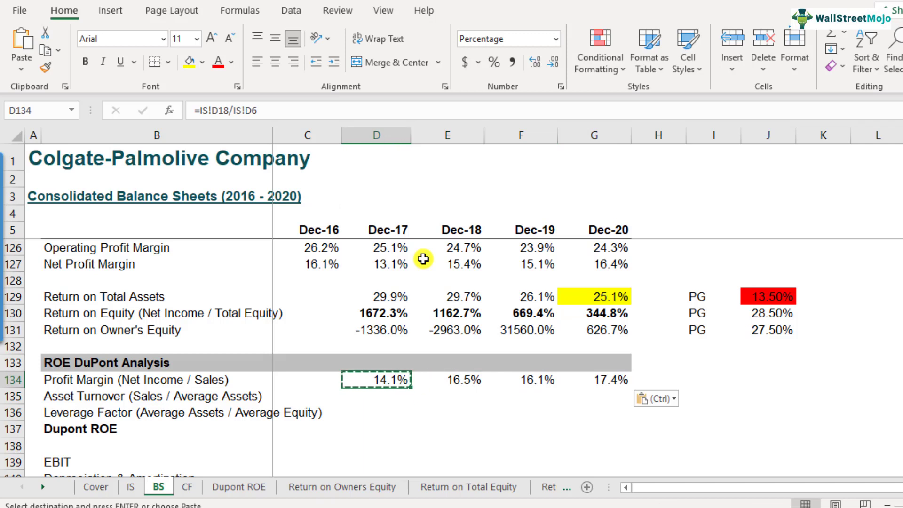
click(456, 379)
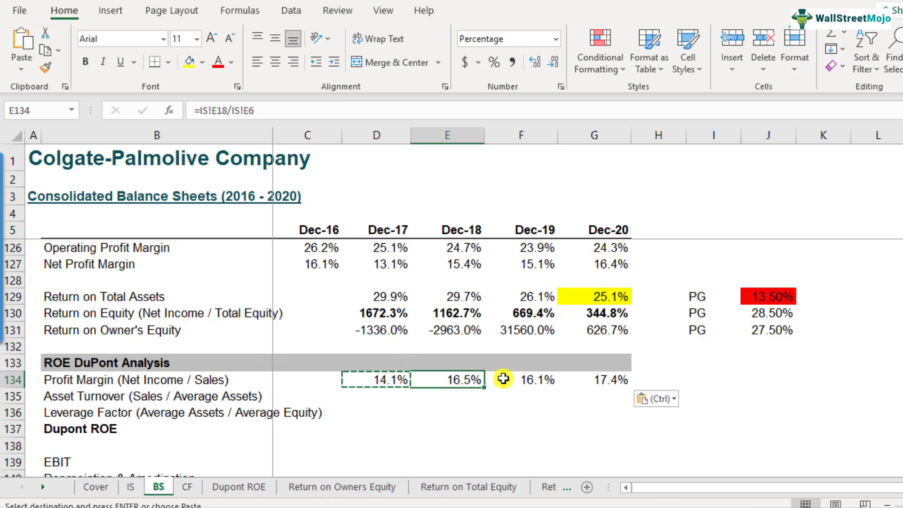
click(503, 379)
click(607, 380)
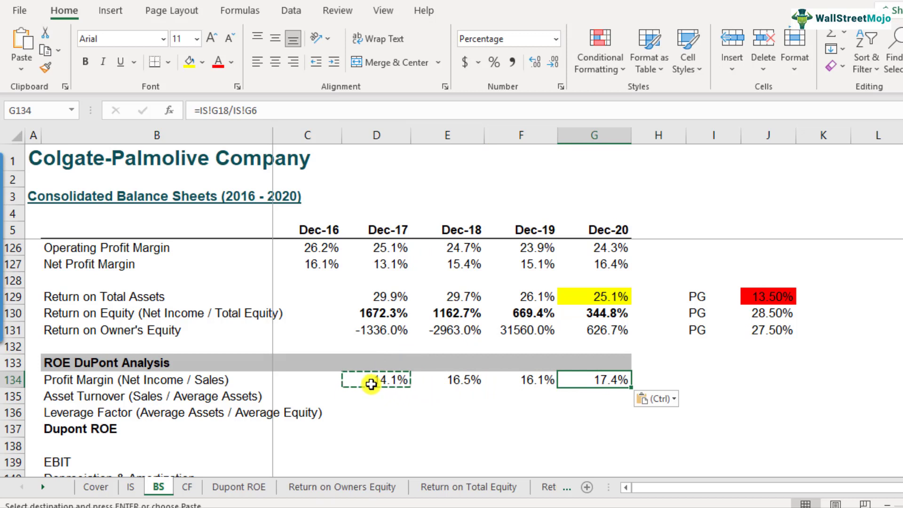
Step: Start the Dec-17 Asset Turnover formula in D135 with that year's net sales from the income statement, =IS!D6
scroll(371, 383, down, 1)
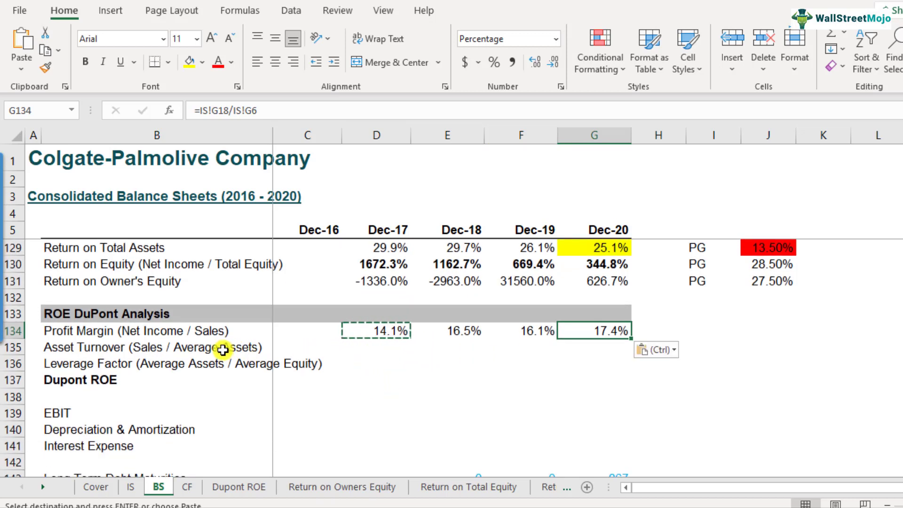
click(263, 347)
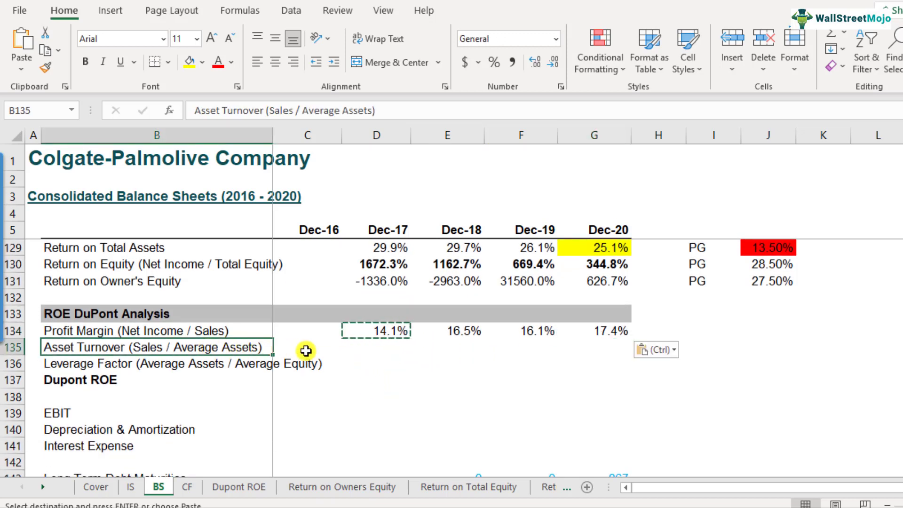
click(392, 350)
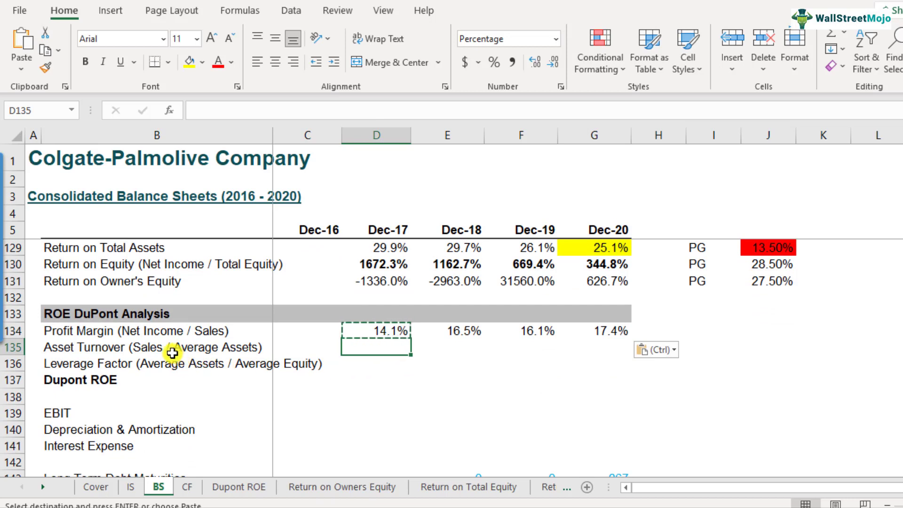
click(200, 351)
click(380, 346)
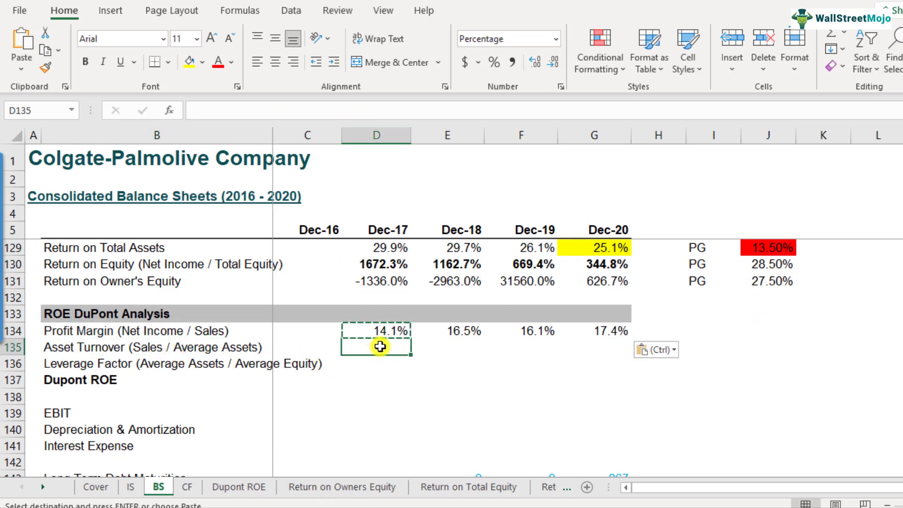
text(=)
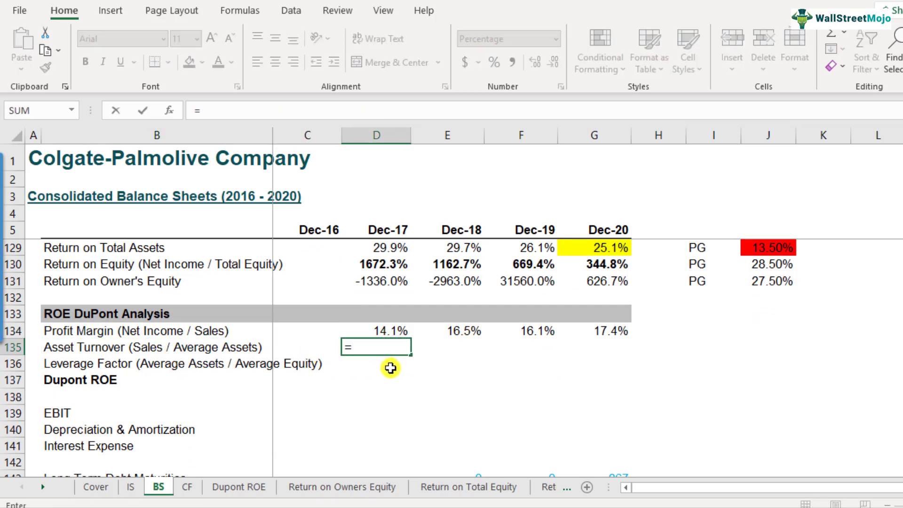
click(129, 486)
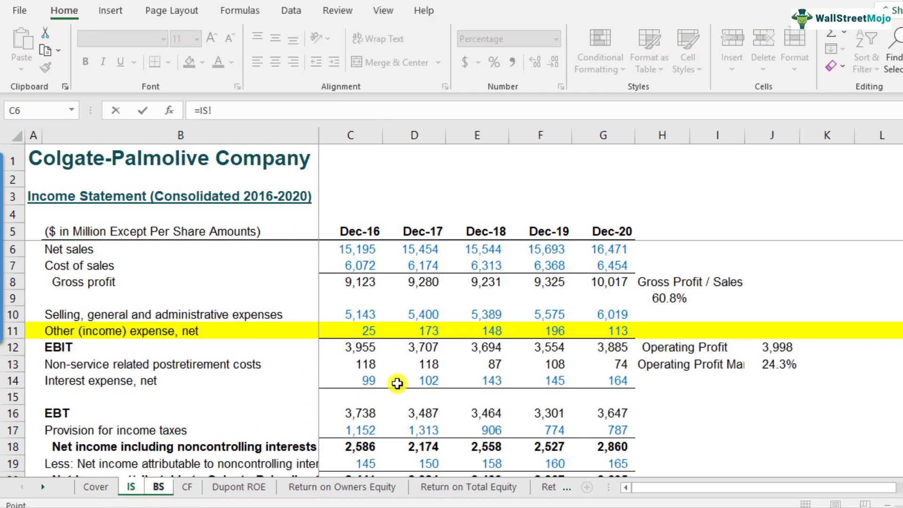
click(418, 251)
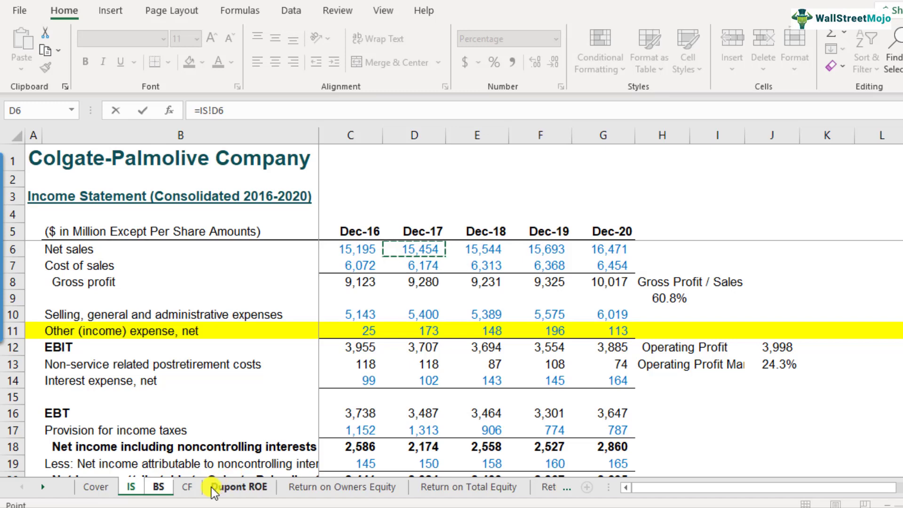
Step: Extend the D135 formula to =IS!D6/ and return to the BS sheet for its denominator
text(/avera)
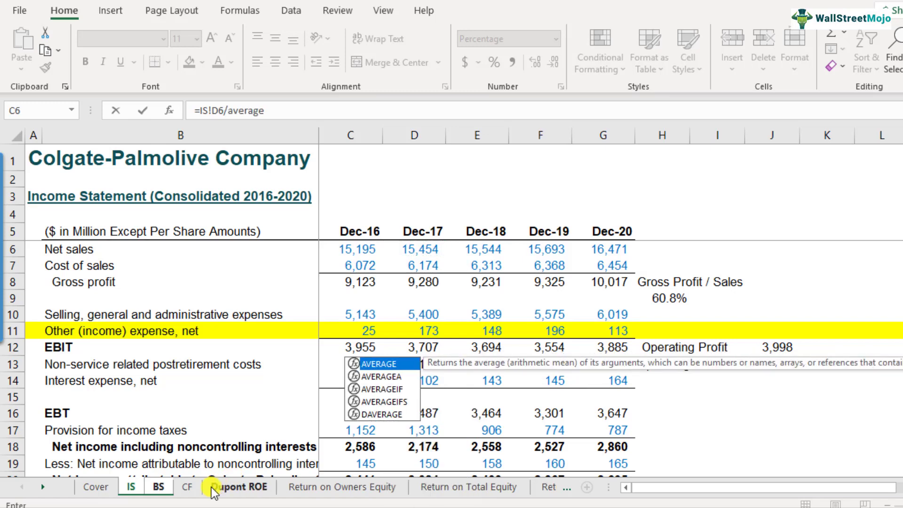
text(ge)
key(BackSpace)
key(BackSpace)
key(BackSpace)
key(BackSpace)
key(BackSpace)
key(BackSpace)
key(BackSpace)
click(158, 486)
key(BackSpace)
key(BackSpace)
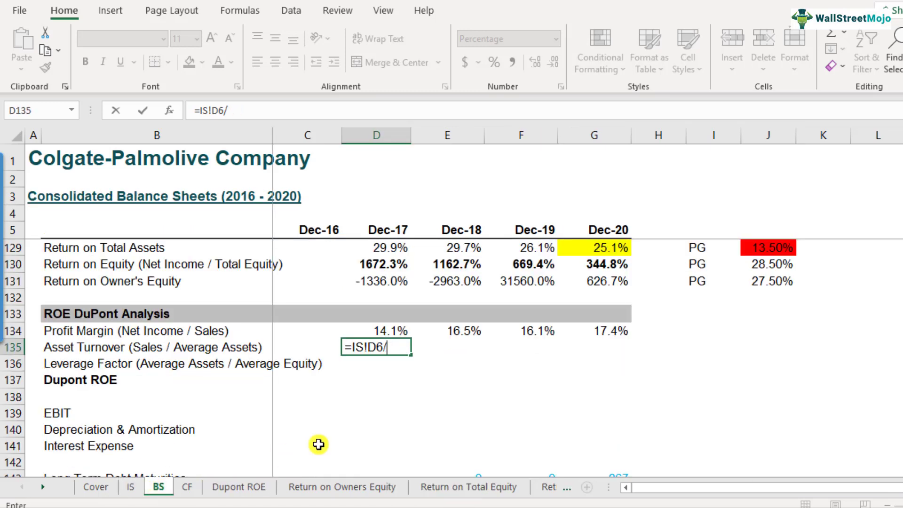
Step: Complete the D135 formula with the average of Dec-16 and Dec-17 total assets as divisor: =IS!D6/AVERAGE(BS!C19:D19)
text(average()
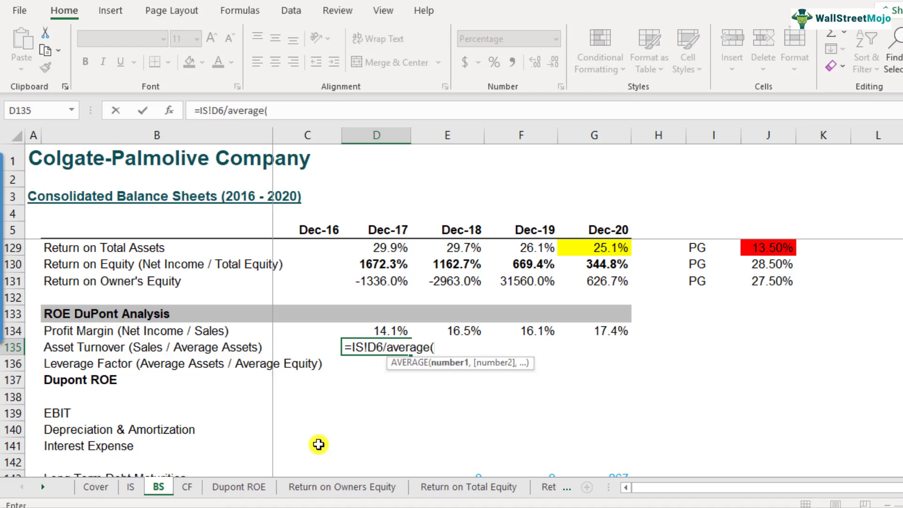
scroll(411, 397, up, 8)
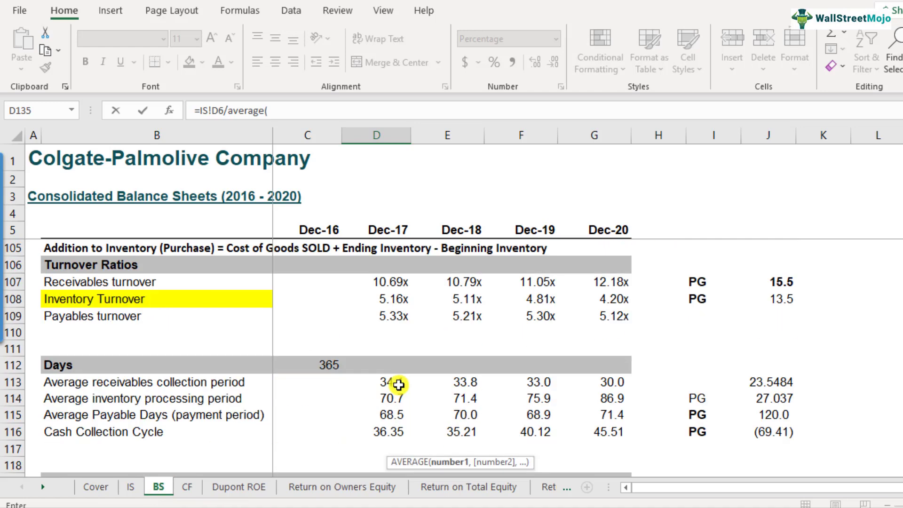
scroll(399, 385, up, 20)
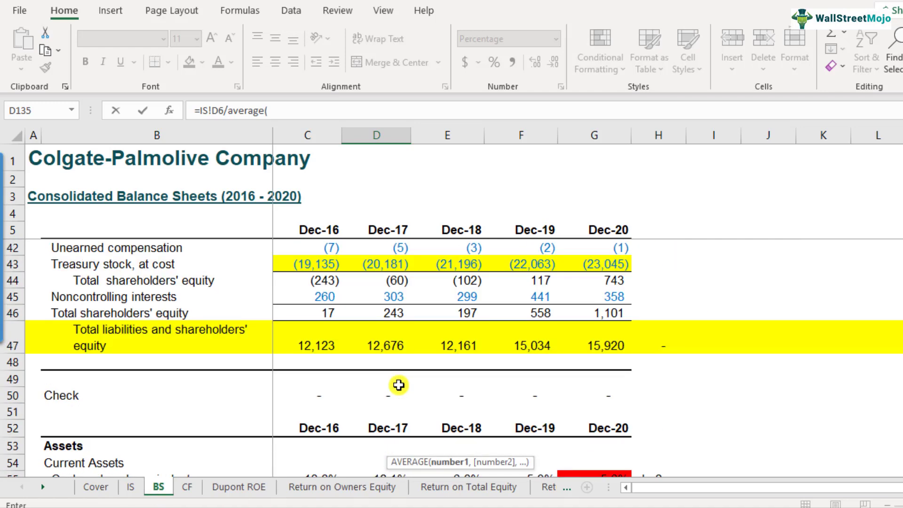
scroll(399, 384, up, 8)
scroll(399, 384, up, 1)
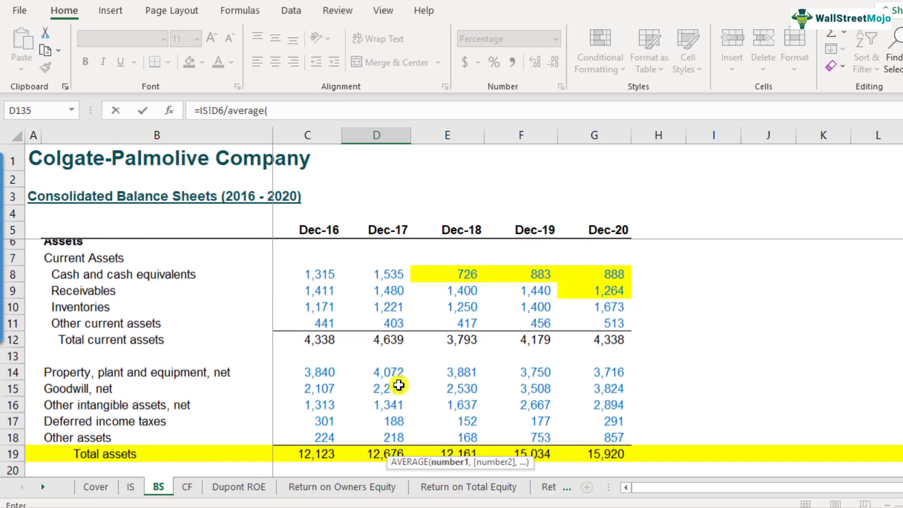
scroll(399, 385, down, 1)
drag(317, 412, 372, 411)
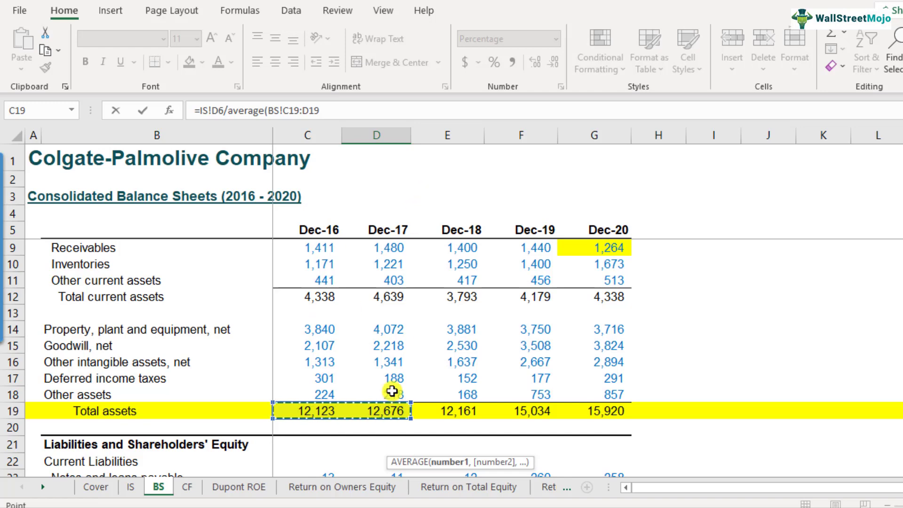
click(345, 112)
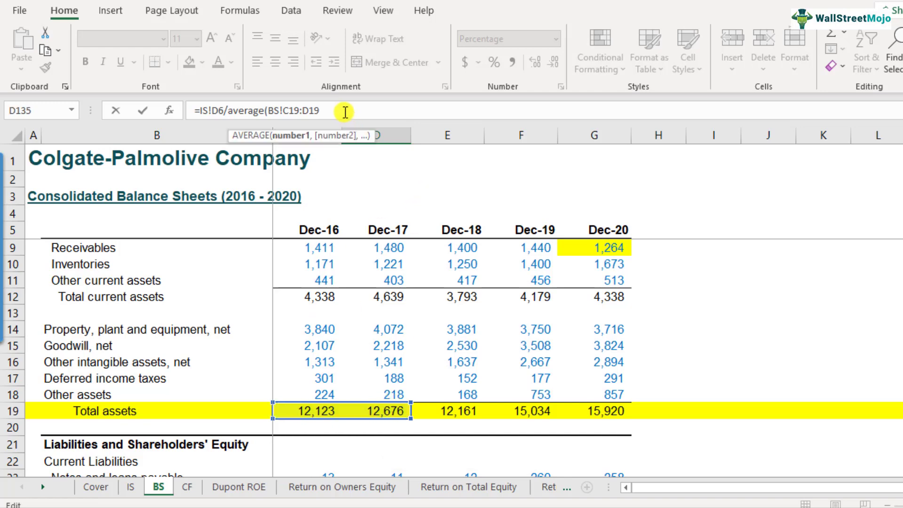
text())
key(Return)
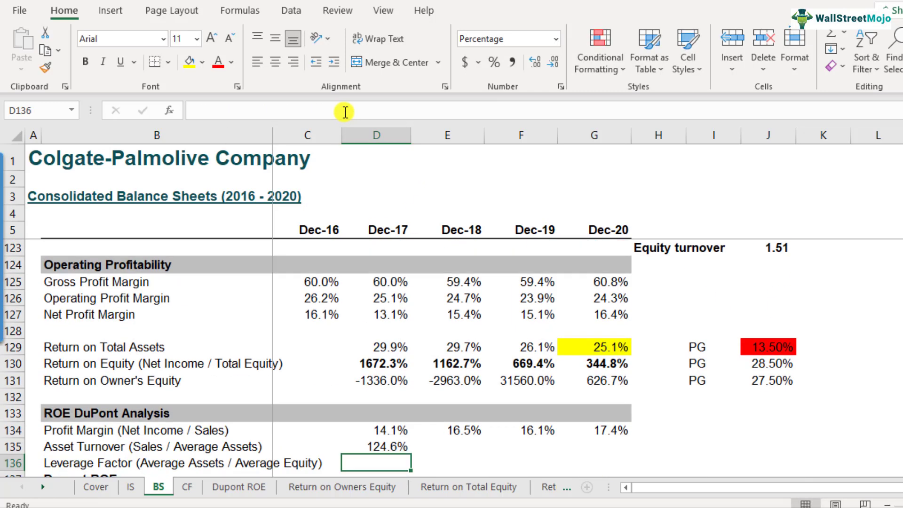
Step: Copy the Asset Turnover formula from D135 across to G135 for Dec-18 to Dec-20
key(Return)
key(Up)
key(Up)
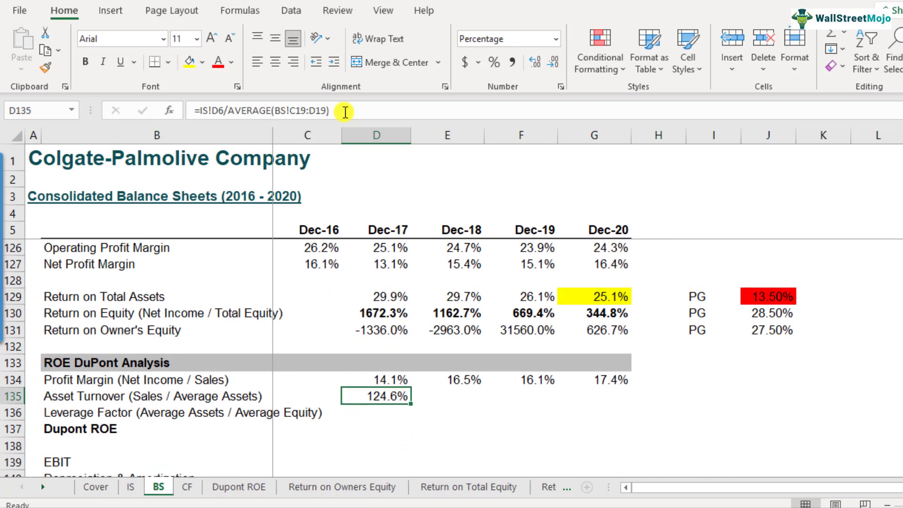
key(ctrl+c)
key(shift+Right)
key(shift+Right)
key(shift+Right)
key(ctrl+v)
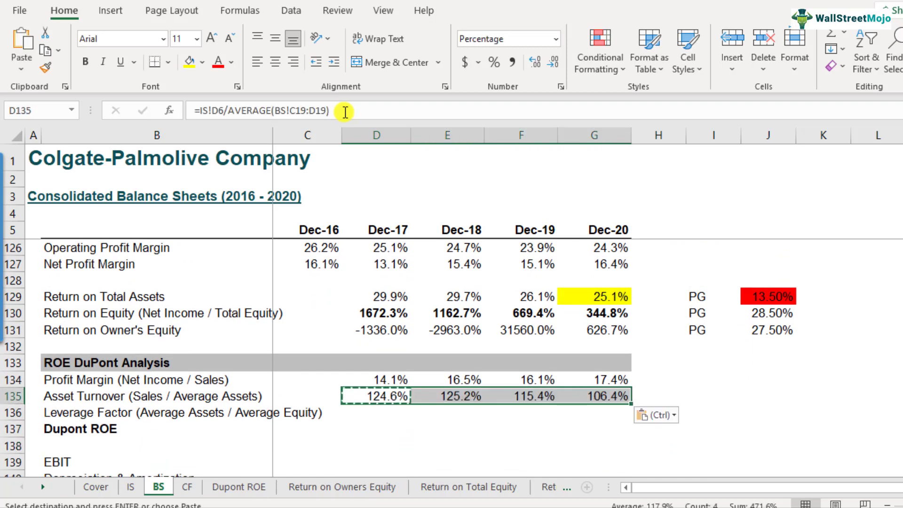
Step: Examine the Asset Turnover formulas and values for each year in D135:G135
key(Down)
key(shift+Right)
key(shift+Left)
key(Up)
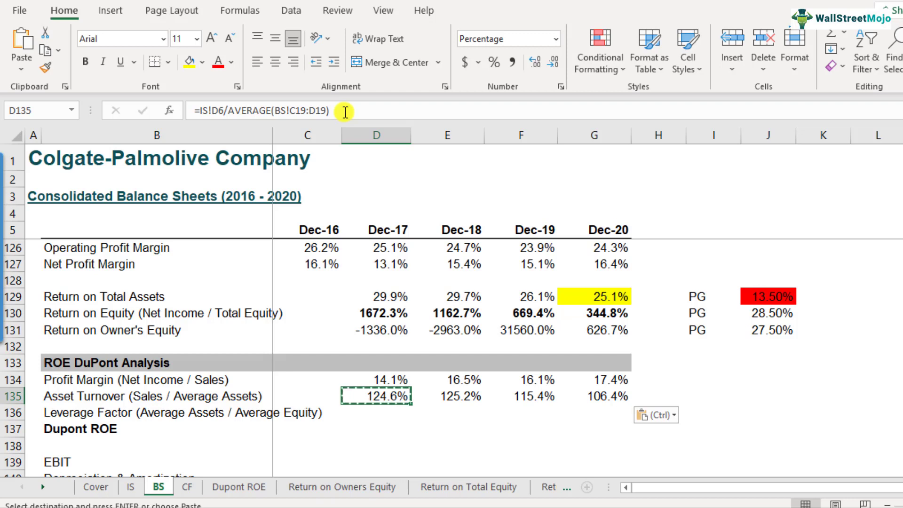
key(F2)
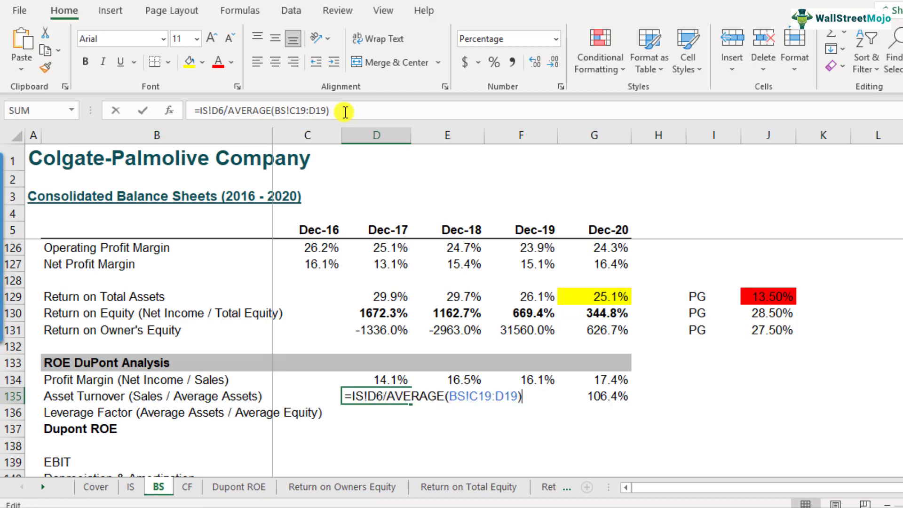
key(Tab)
key(Right)
key(Right)
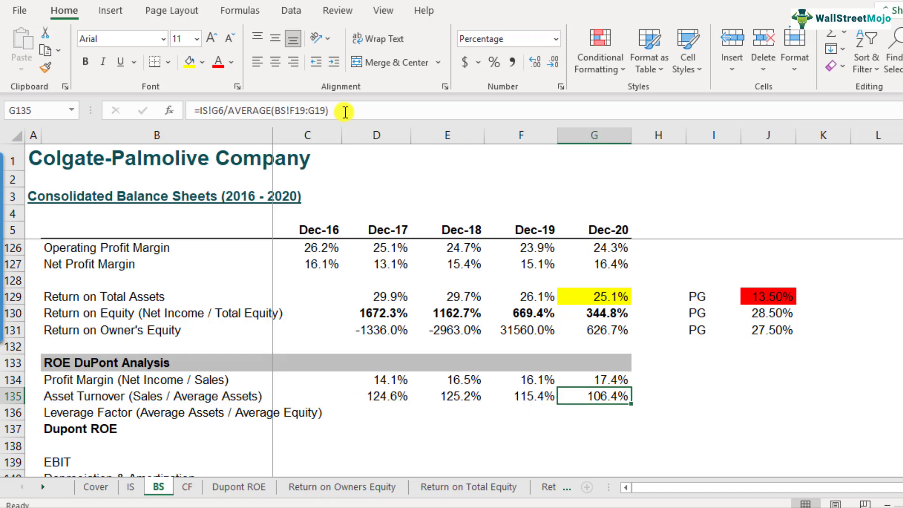
key(Left)
key(Left)
key(Left)
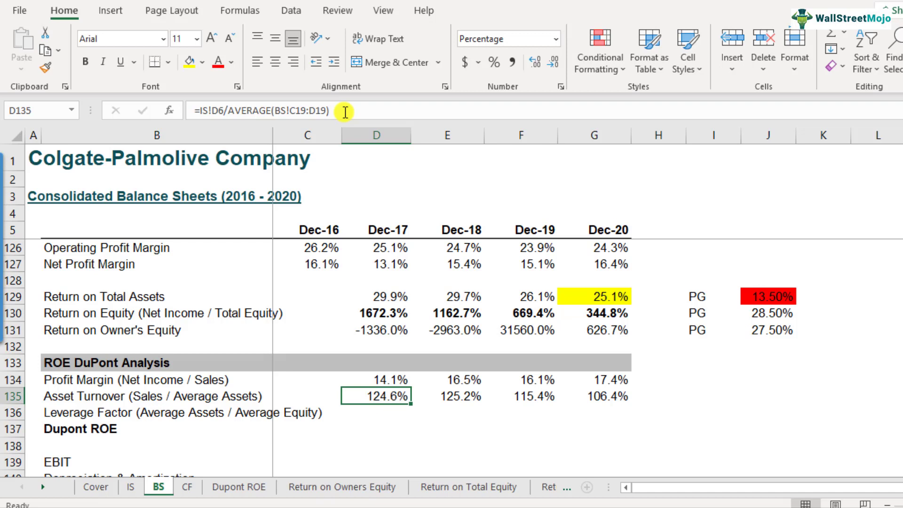
Step: Begin the Dec-17 Leverage Factor formula in D136 with the average of Dec-16 and Dec-17 total assets: =average(C19:D19)
key(Down)
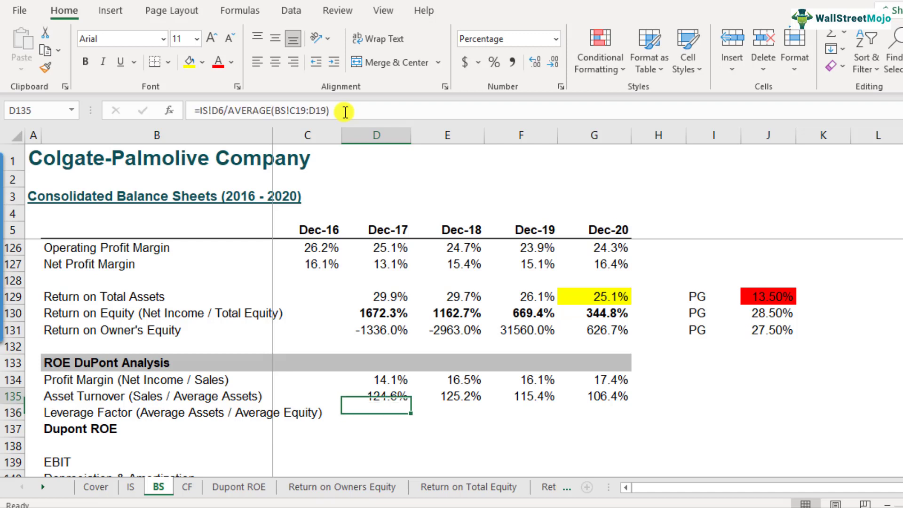
key(Up)
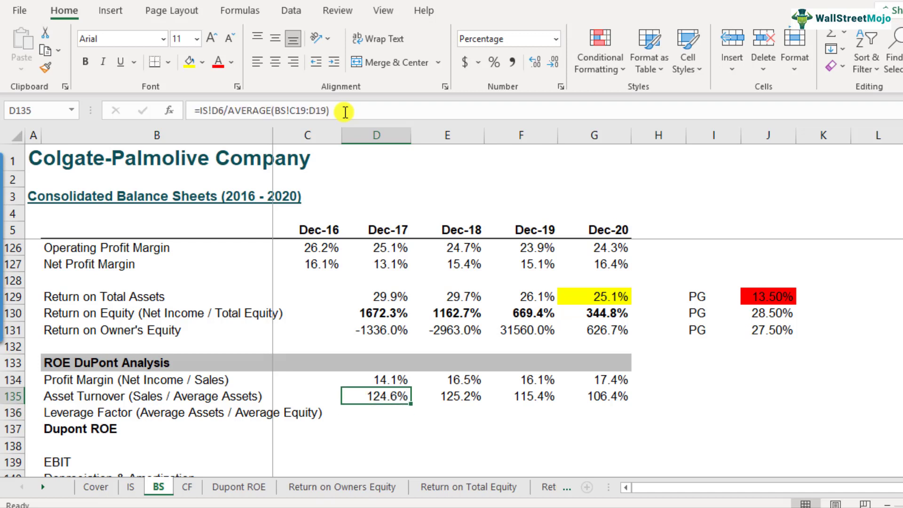
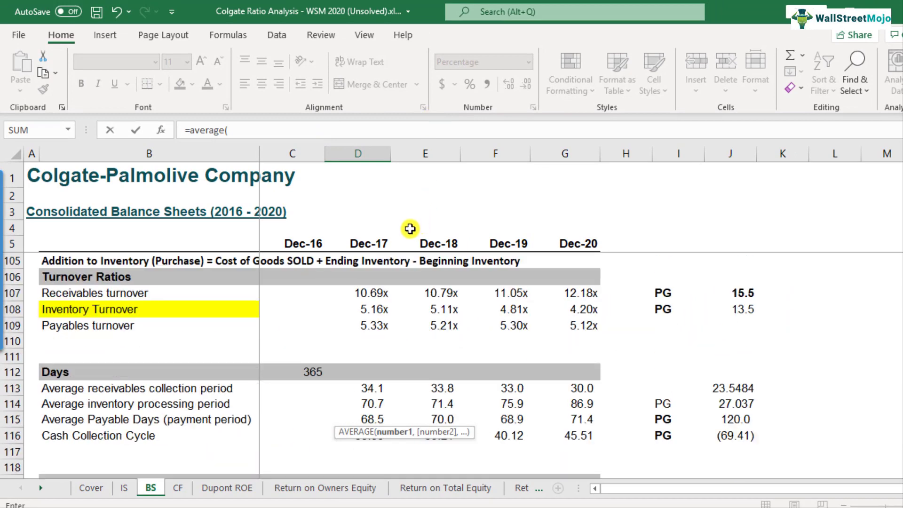
scroll(347, 350, down, 1)
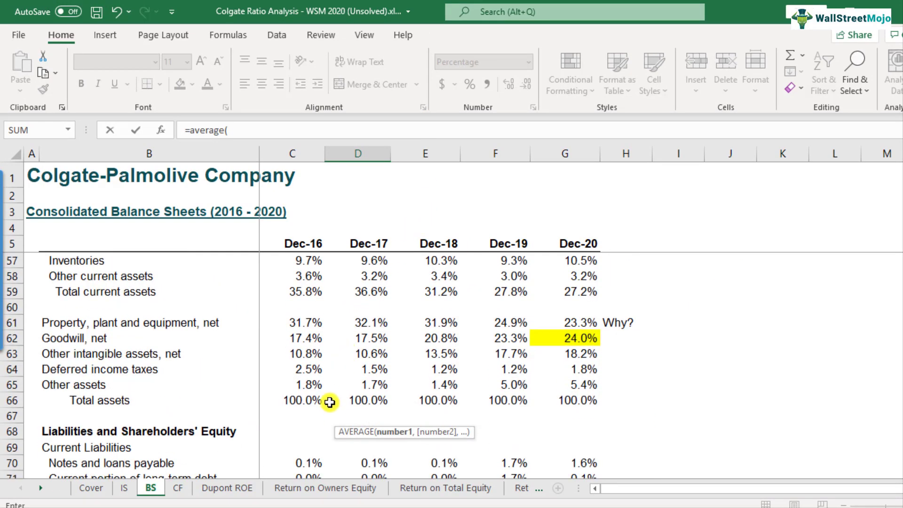
scroll(338, 344, up, 13)
scroll(329, 353, up, 2)
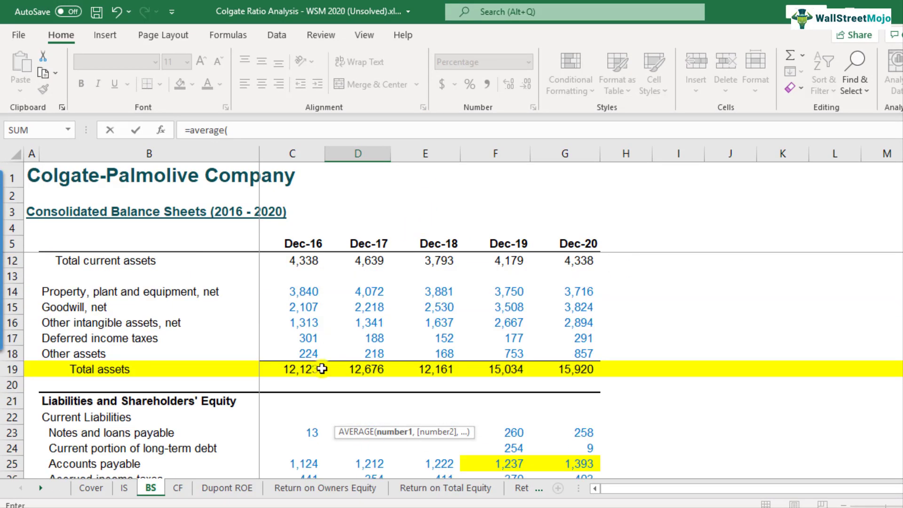
drag(294, 369, 352, 369)
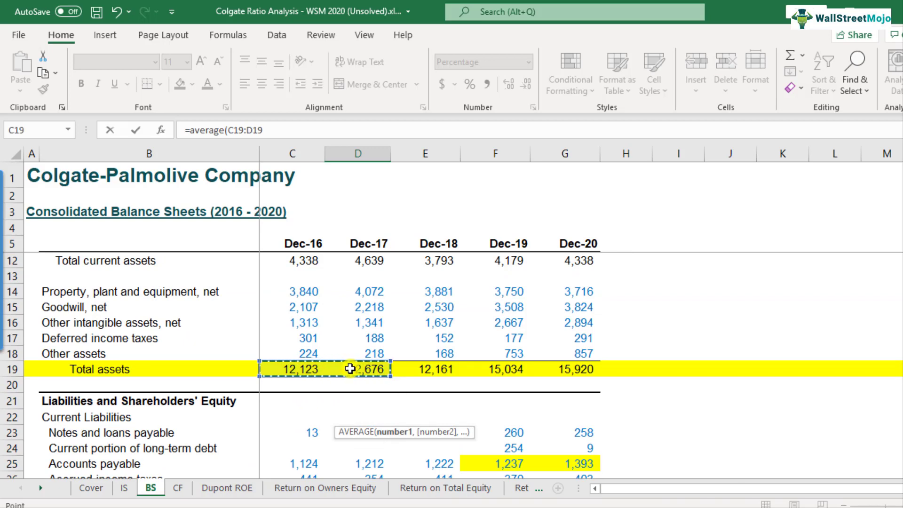
Step: Divide the D136 formula by the average of Dec-16 and Dec-17 total shareholders' equity, C46:D46, and enter it
text()/average)
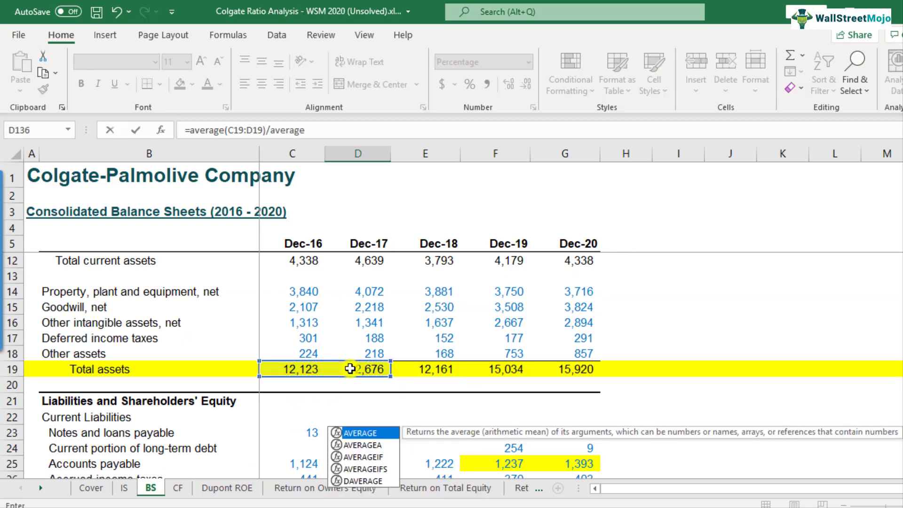
text(()
scroll(355, 416, down, 5)
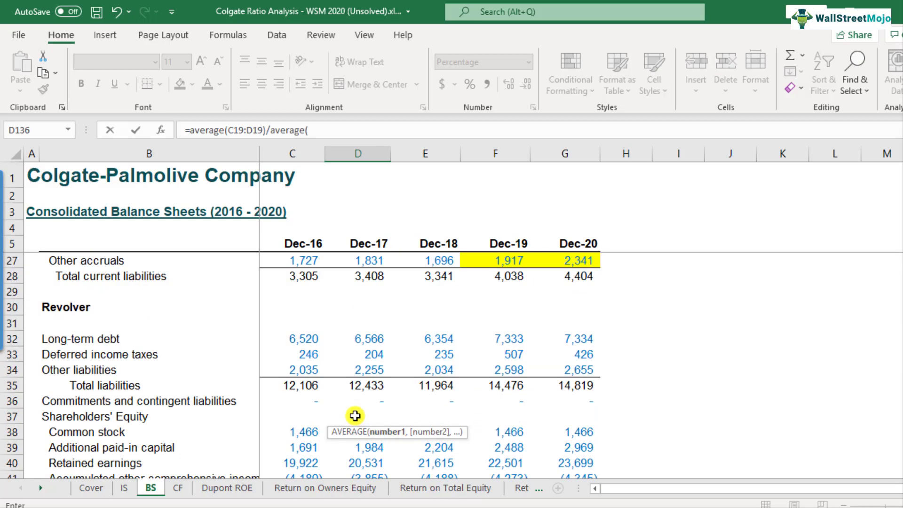
scroll(355, 416, down, 5)
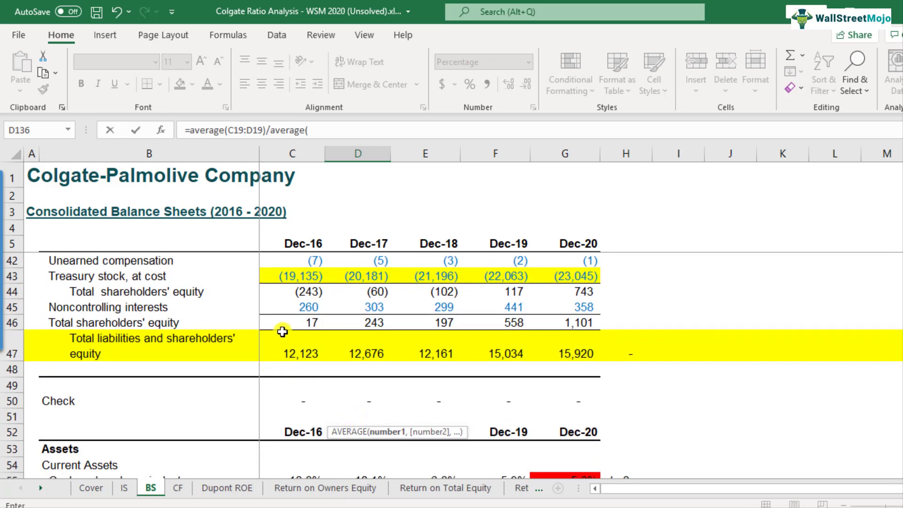
drag(292, 324, 354, 325)
key(Return)
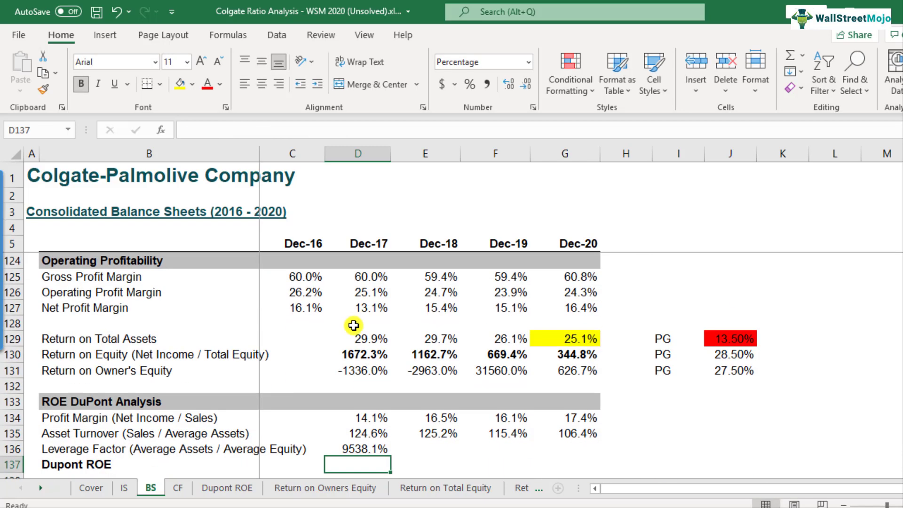
Step: Copy the Leverage Factor formula from D136 across to E136:G136 for Dec-18 to Dec-20
key(Up)
key(ctrl+c)
key(Right)
key(ctrl+v)
key(Right)
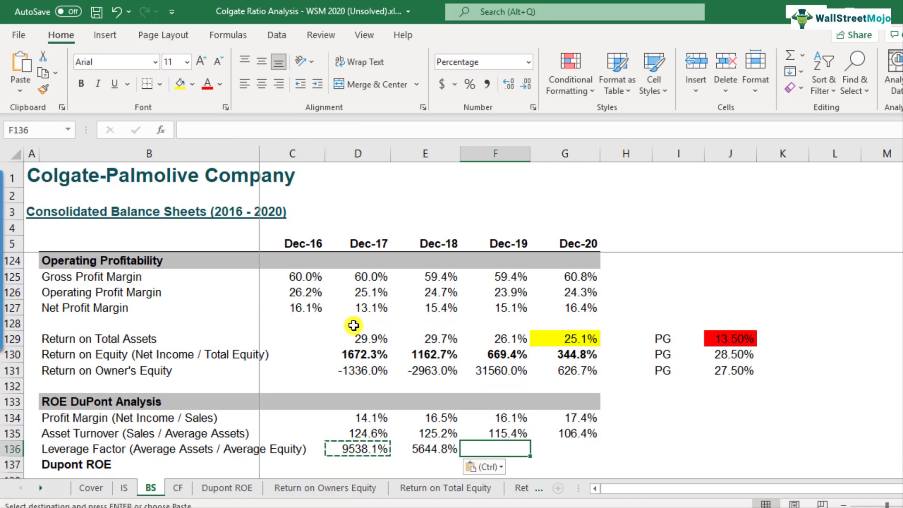
key(ctrl+v)
key(Right)
key(ctrl+v)
Step: Examine the Leverage Factor values in D136:G136 and the shareholders' equity figures behind them in the balance sheet
key(Left)
key(Left)
key(Left)
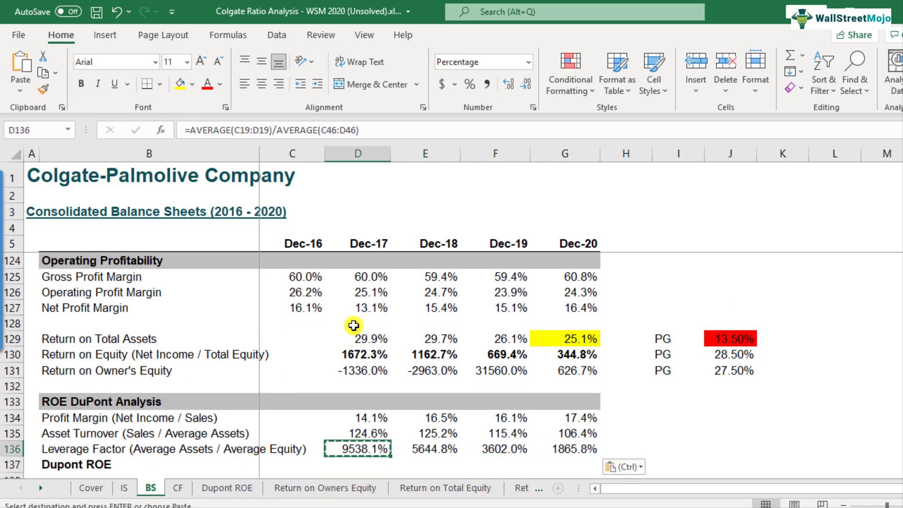
key(shift+Right)
key(shift+Right)
key(shift+Right)
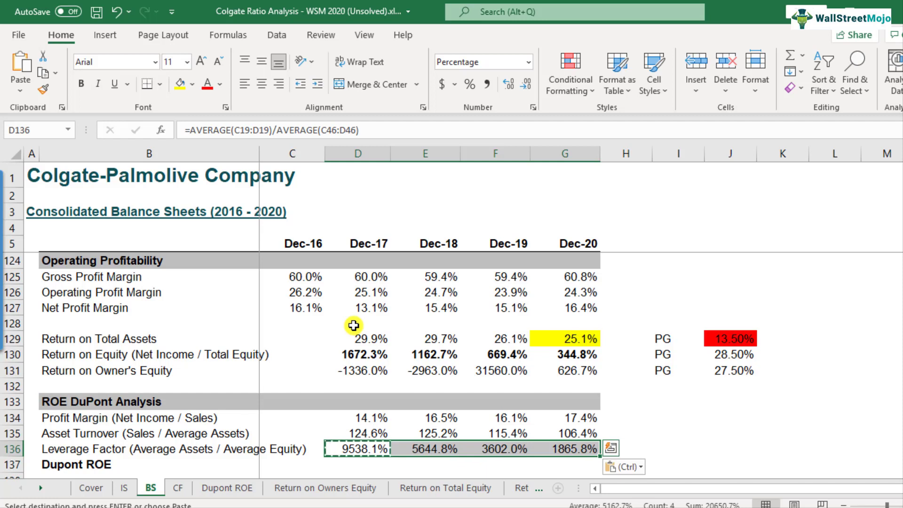
key(Down)
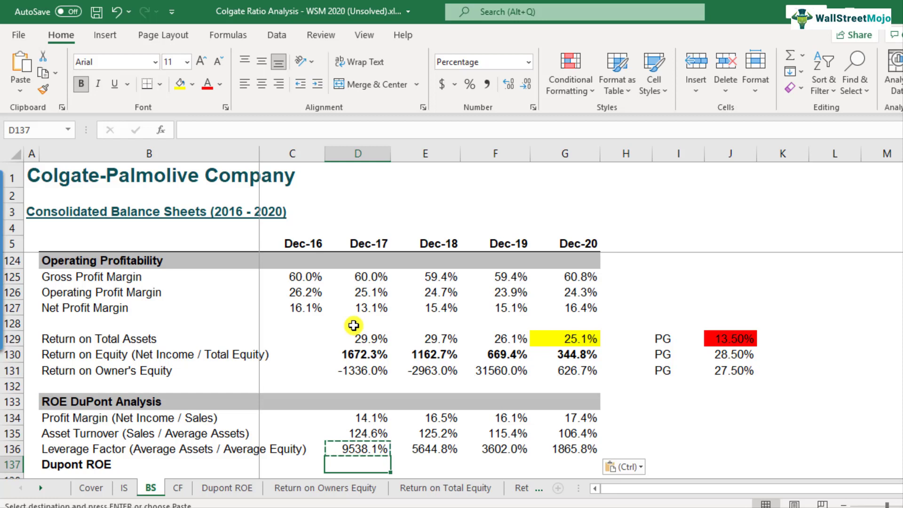
scroll(354, 325, up, 13)
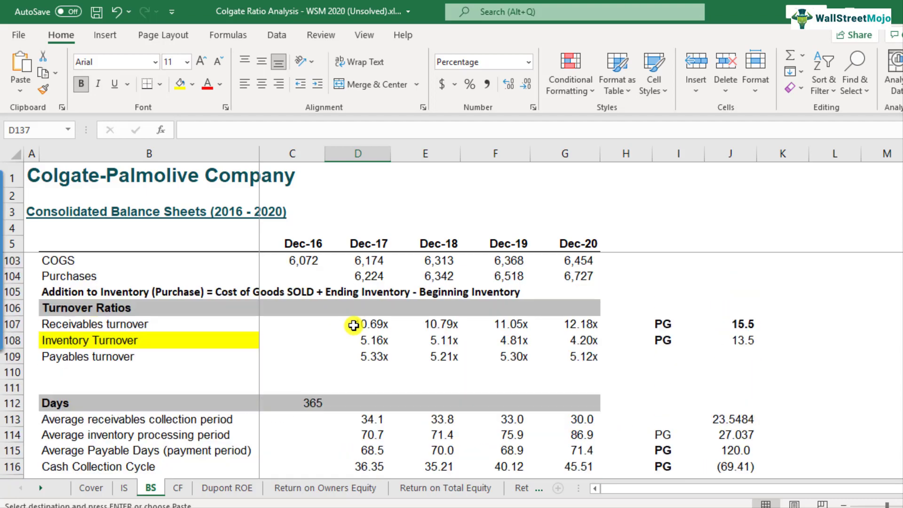
scroll(354, 325, up, 11)
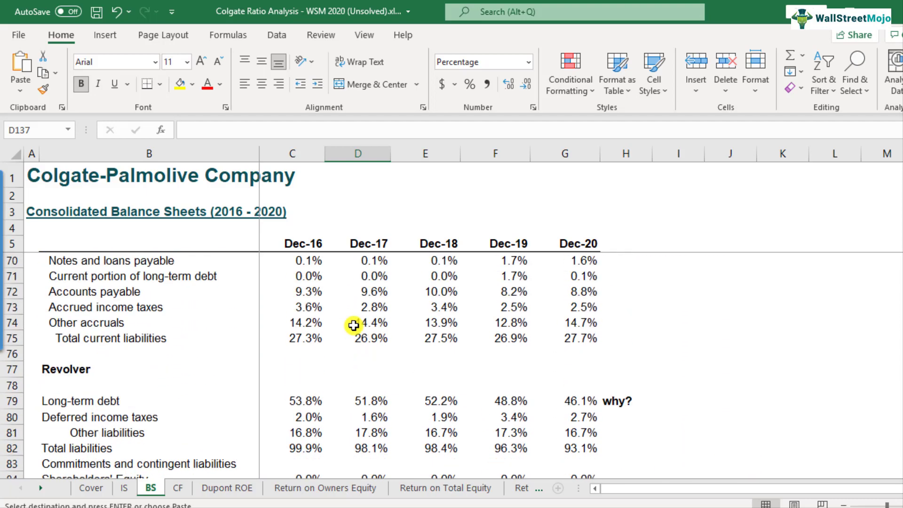
scroll(354, 325, up, 5)
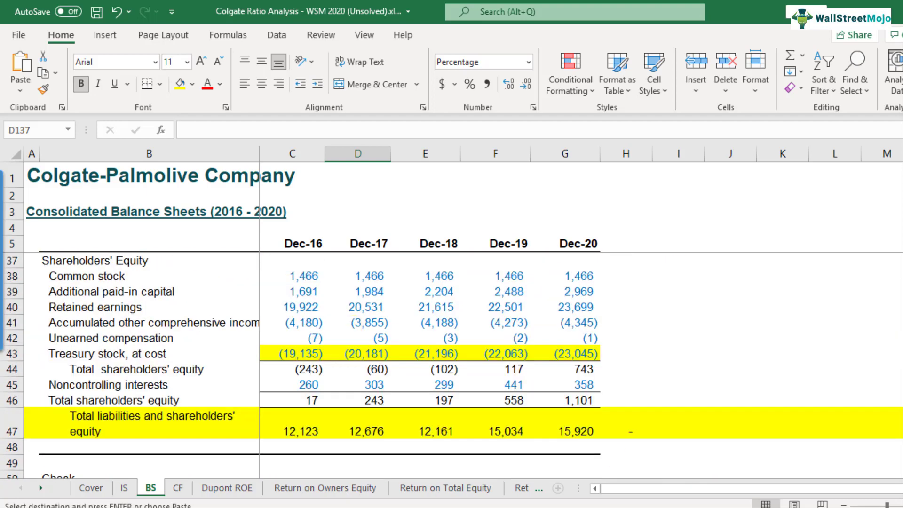
Step: Change the Dec-17 Asset Turnover in D135 from percentage to comma-style Accounting format with two decimals
key(Up)
key(Escape)
click(361, 339)
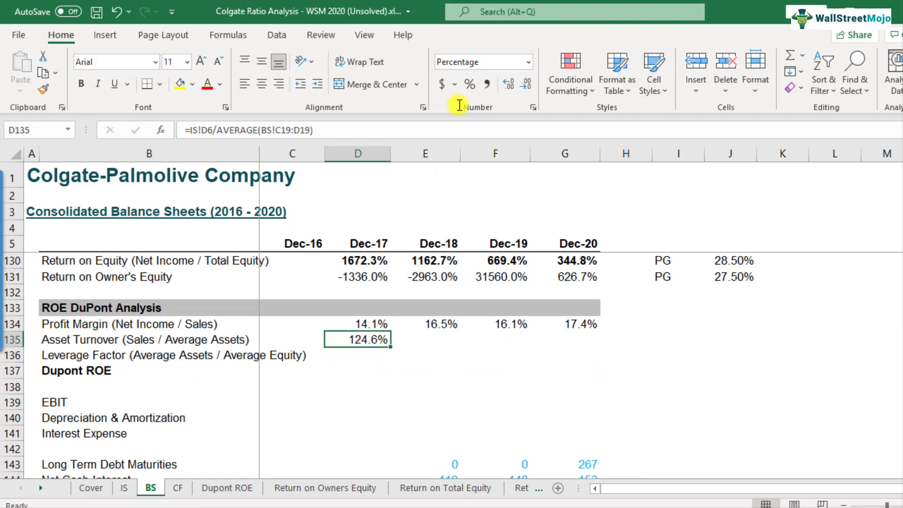
click(488, 84)
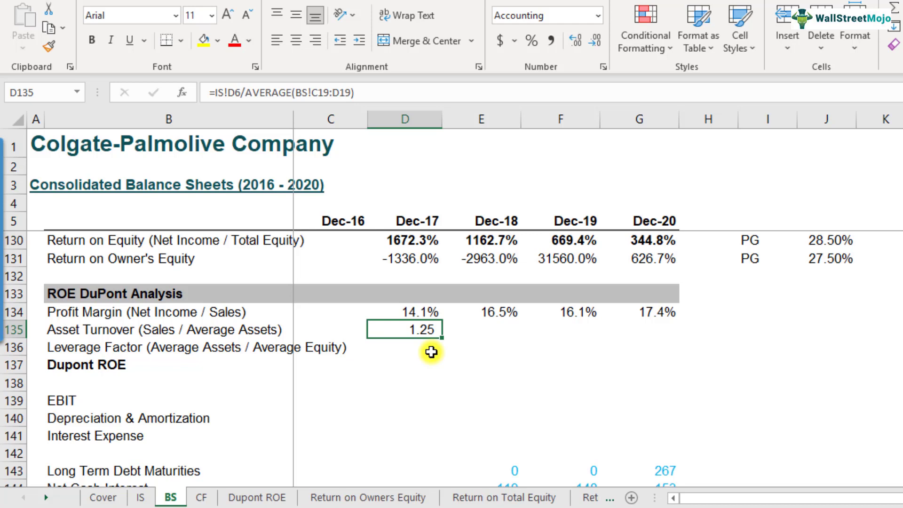
Step: Copy the Asset Turnover formula and its number format from D135 to E135:G135
key(ctrl+c)
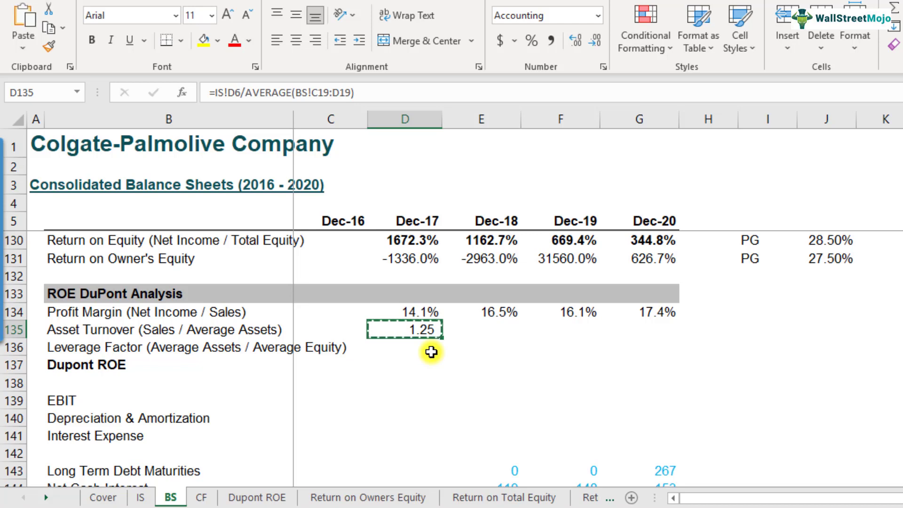
key(Right)
key(shift+Right)
key(shift+Right)
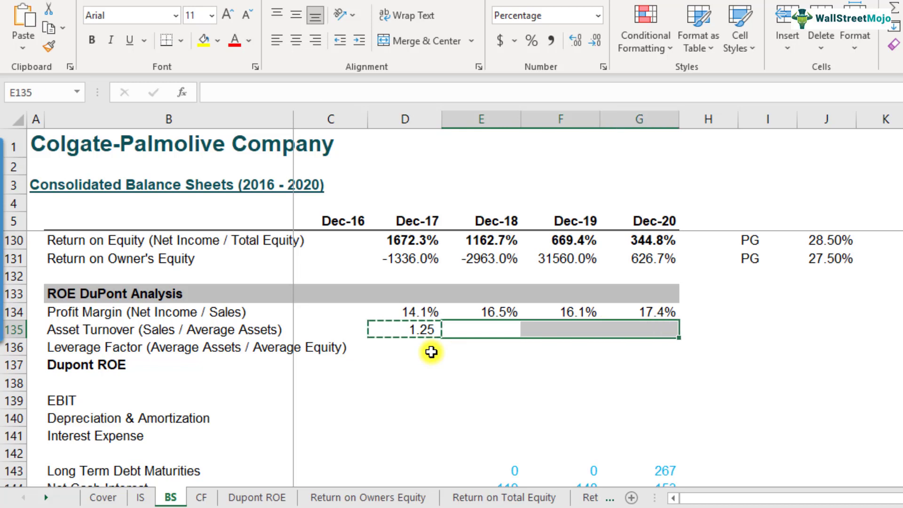
key(ctrl+v)
key(Down)
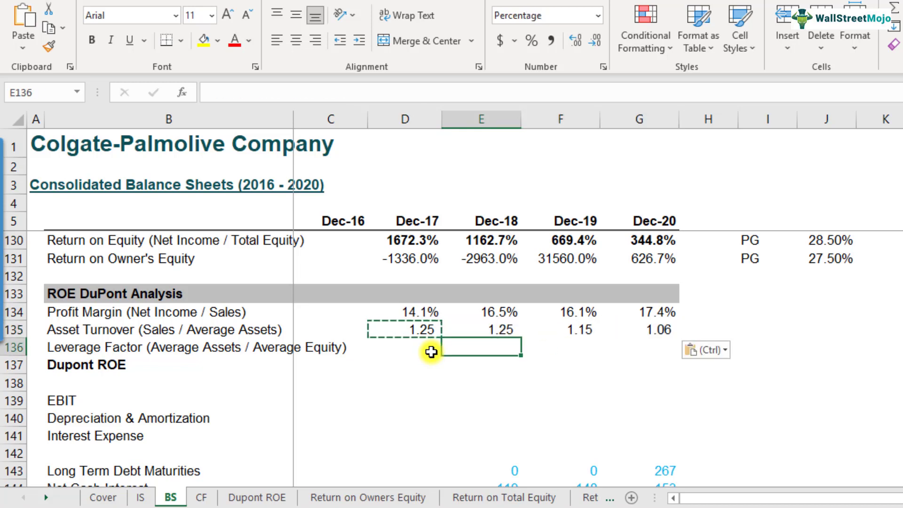
Step: Review the Asset Turnover ratios and their formulas across D135:G135, including the cell references behind G135
key(Up)
key(Left)
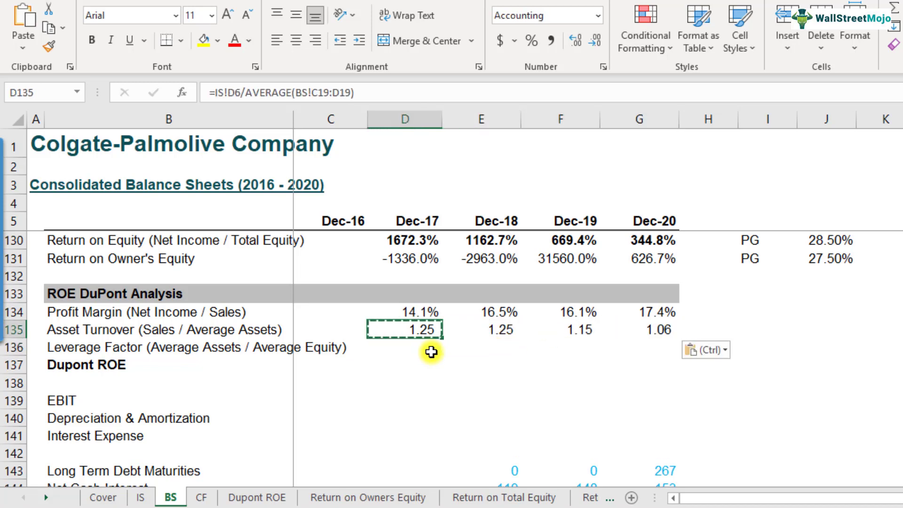
key(Right)
key(Right)
key(Right)
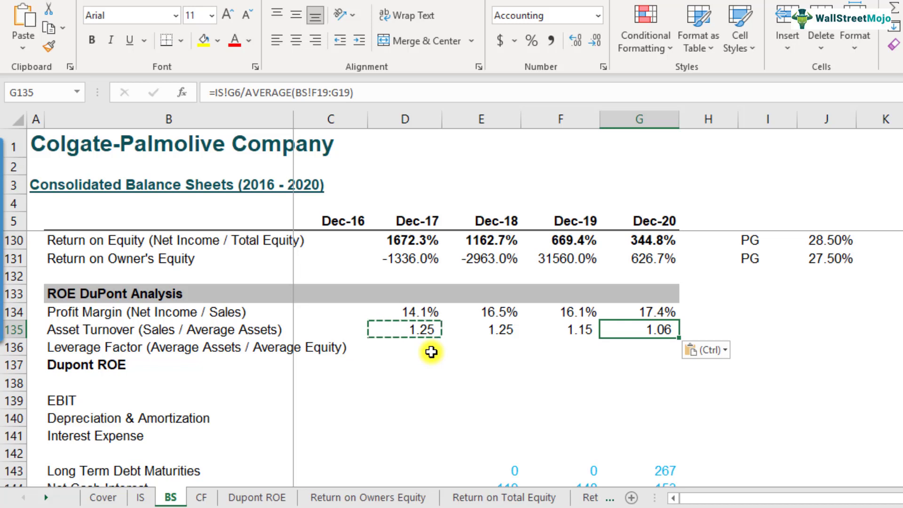
key(F2)
key(Escape)
key(Left)
key(Left)
key(Left)
Step: Start the Leverage Factor formula in D136 by averaging total assets for Dec-16 and Dec-17, C19:D19
key(Down)
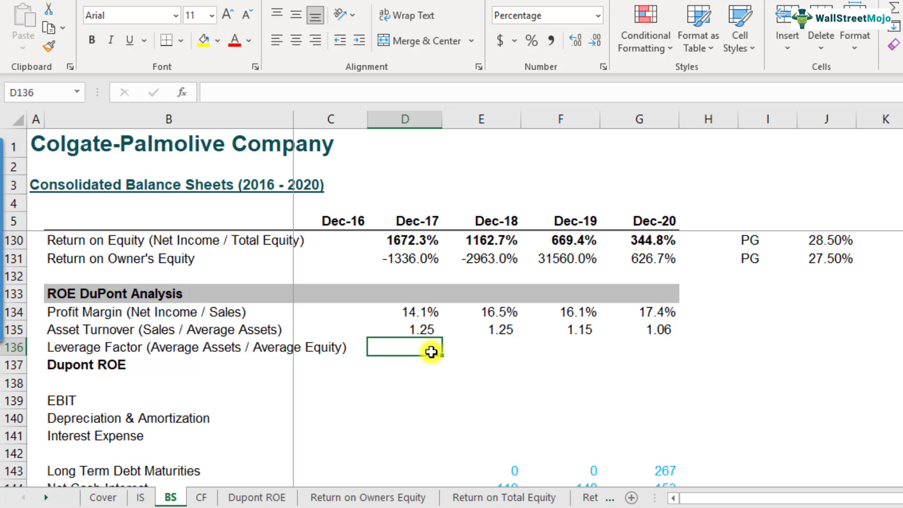
text(=aver)
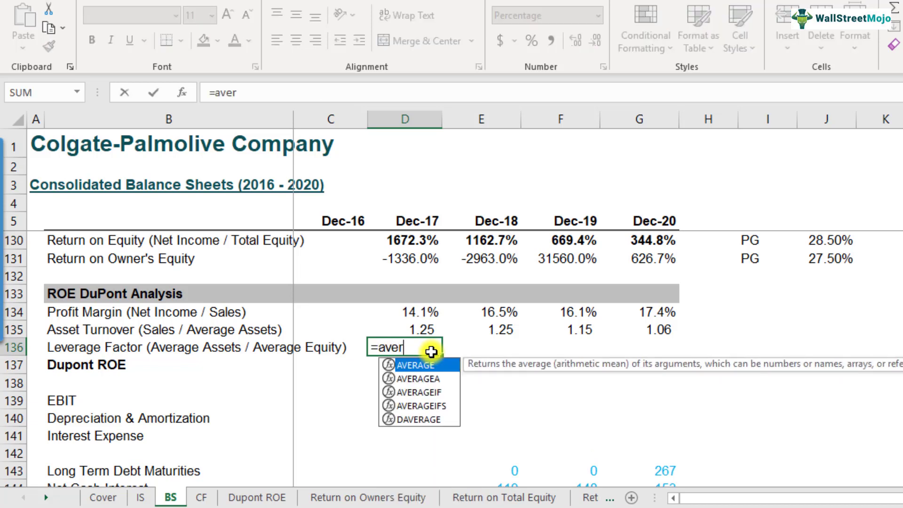
text(age()
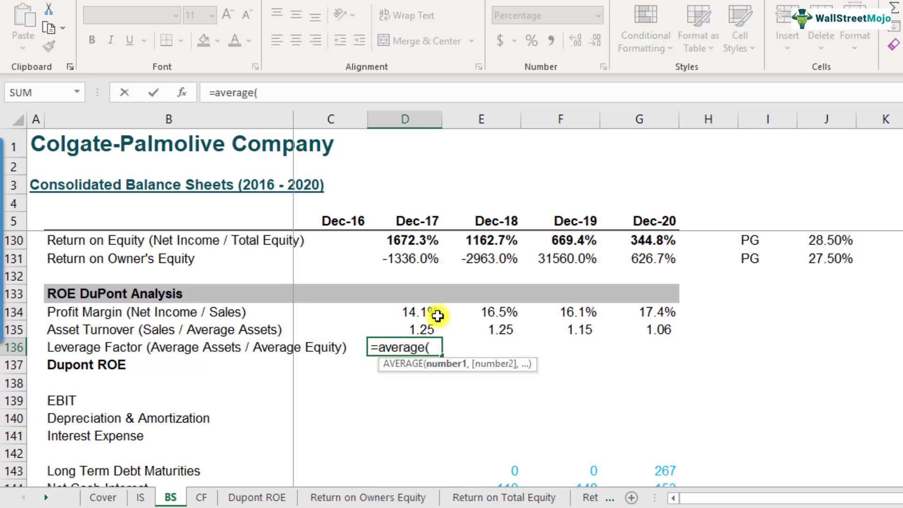
scroll(437, 306, up, 16)
scroll(441, 303, up, 20)
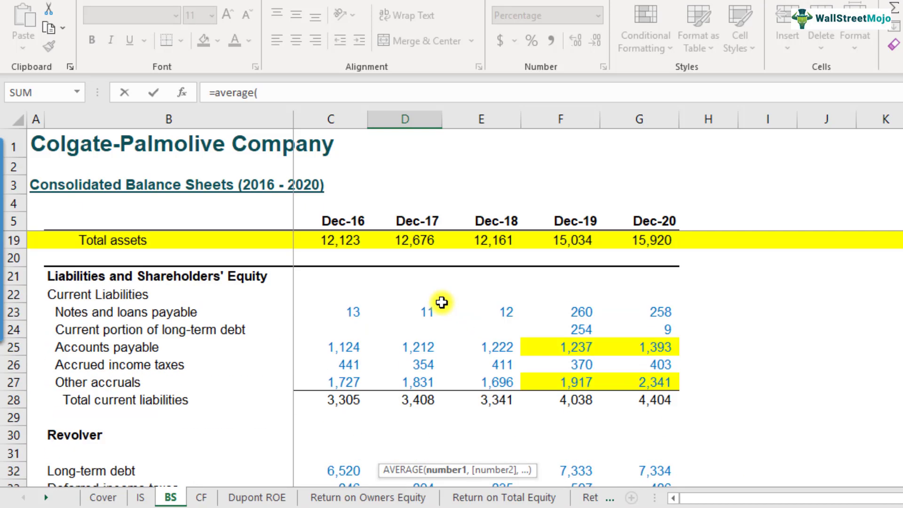
scroll(441, 302, down, 1)
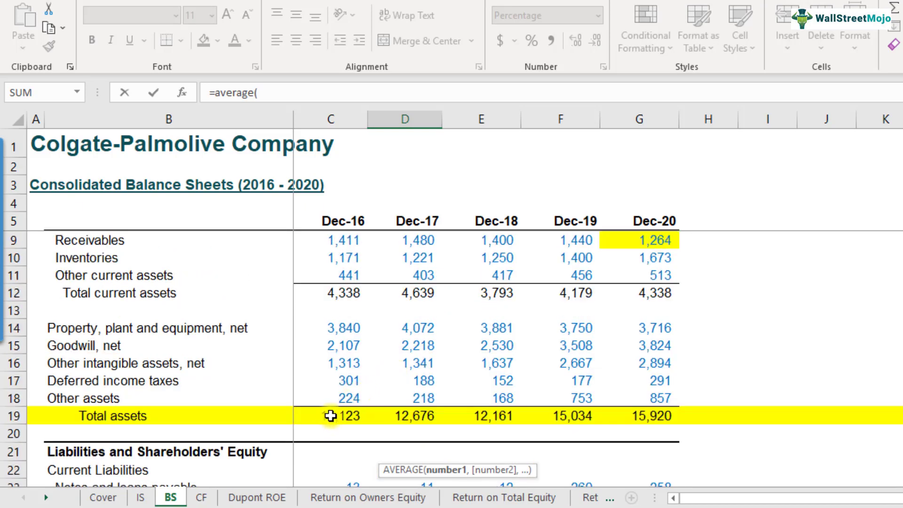
drag(334, 417, 418, 426)
Step: Complete the D136 formula with average total shareholders' equity as divisor: =average(C19:D19)/average(C46:D46)
text()/ave)
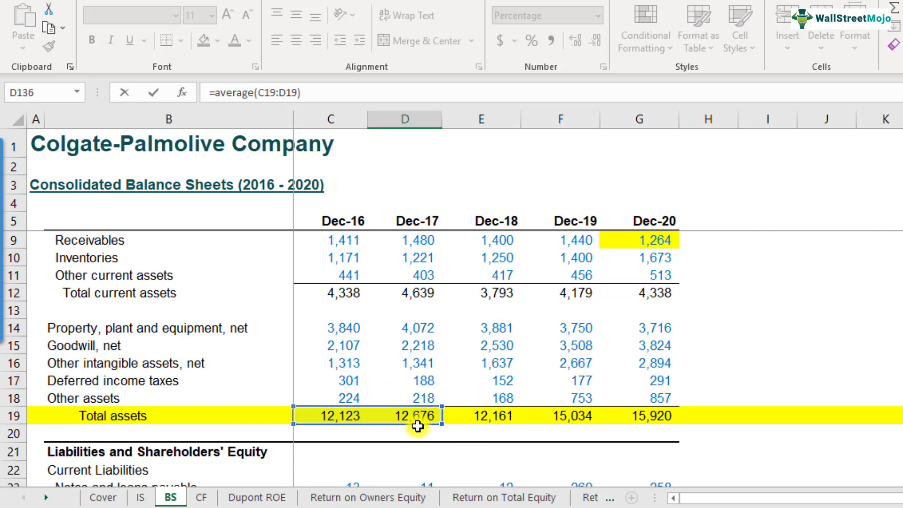
text(rage()
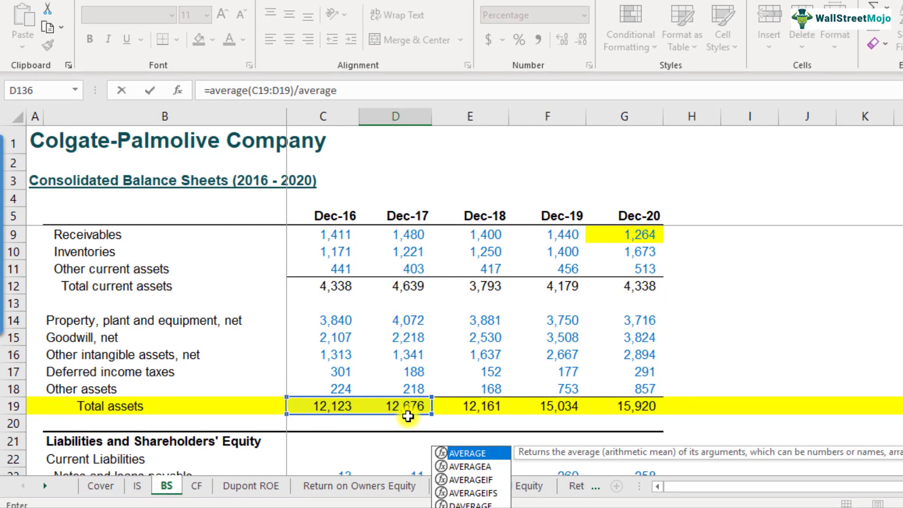
scroll(409, 379, down, 10)
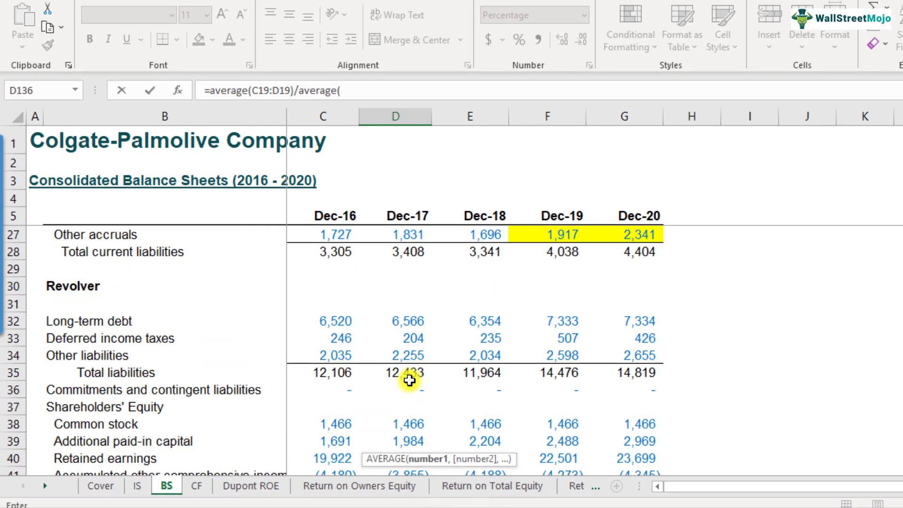
drag(339, 354, 397, 354)
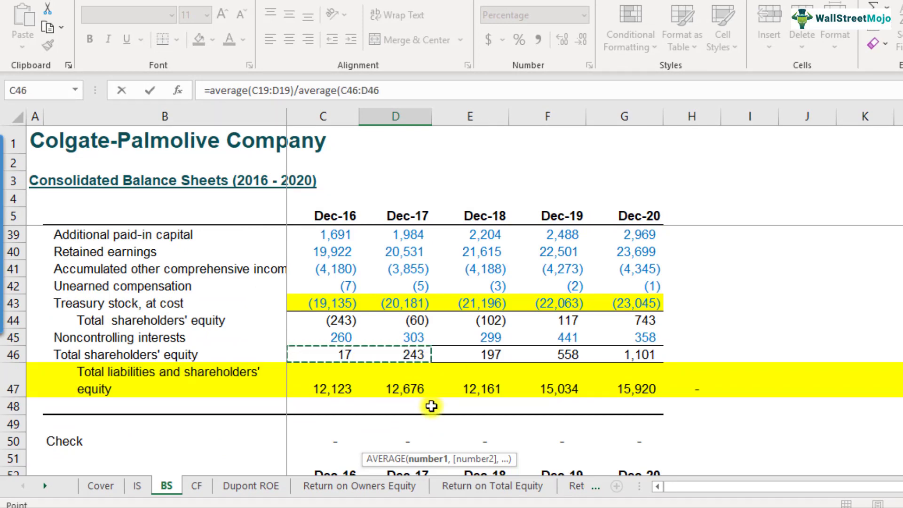
text())
key(Return)
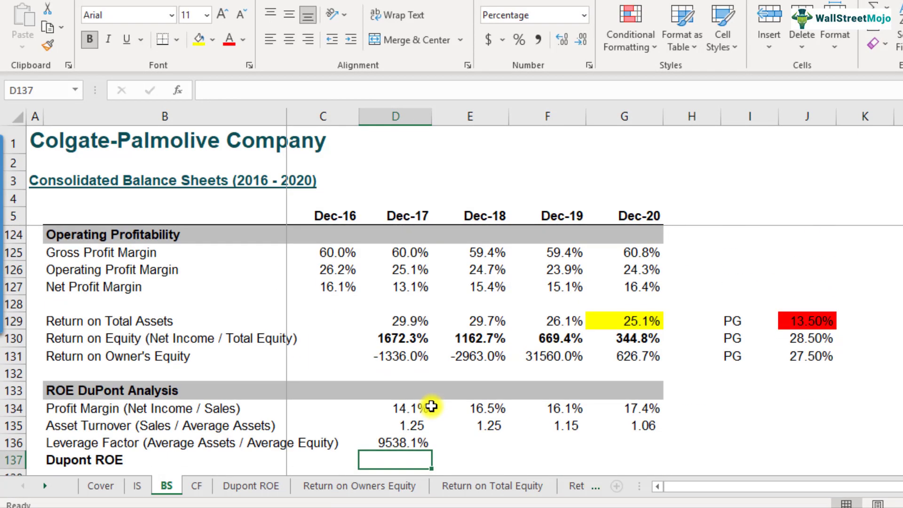
key(Down)
key(Down)
key(Up)
key(Up)
key(Up)
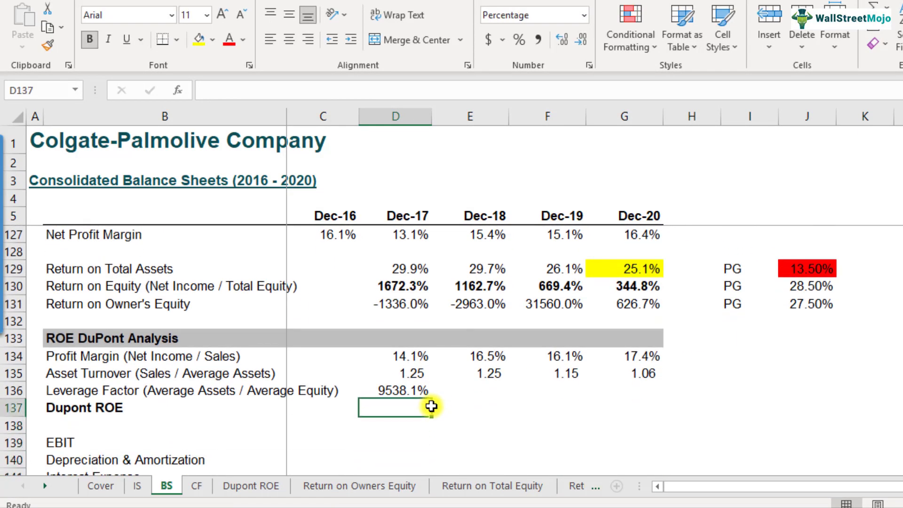
Step: Apply the comma number style to the Leverage Factor in D136 and copy its formula across to E136:G136
click(538, 39)
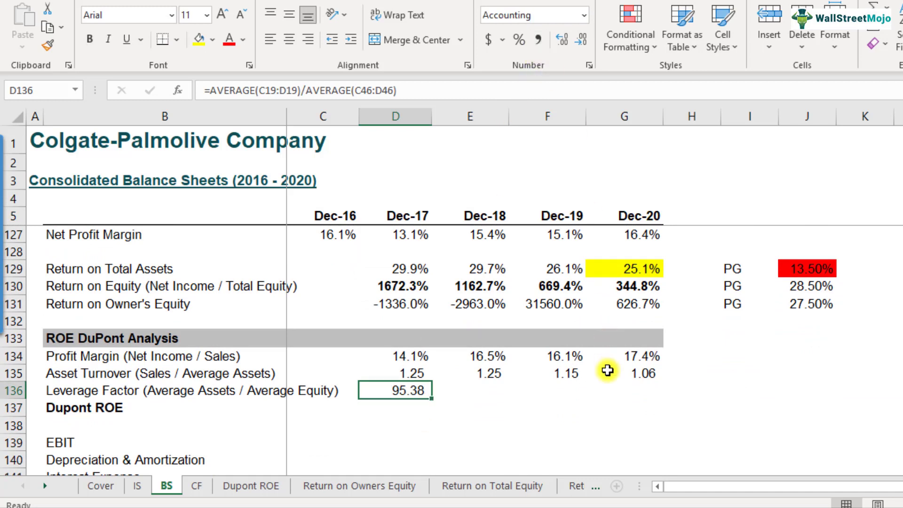
key(F2)
key(Escape)
key(ctrl+c)
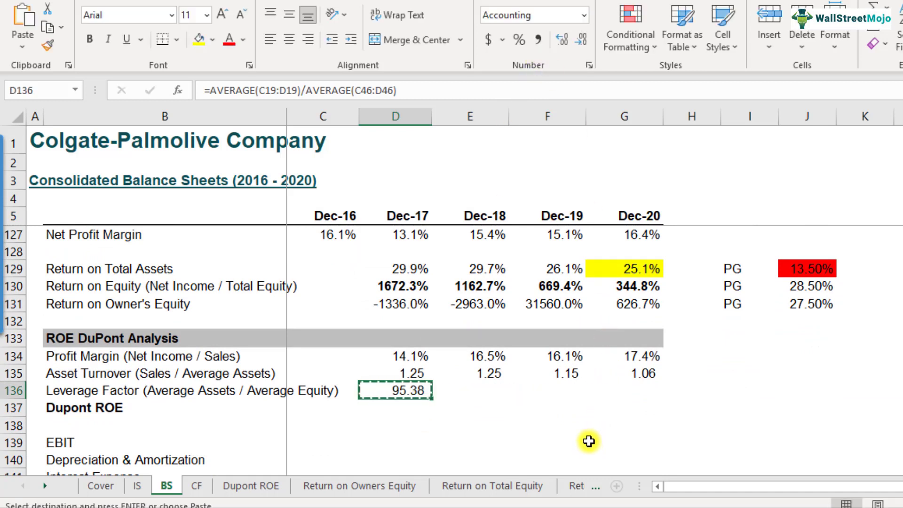
key(shift+Right)
key(shift+Right)
key(shift+Right)
key(ctrl+v)
key(Down)
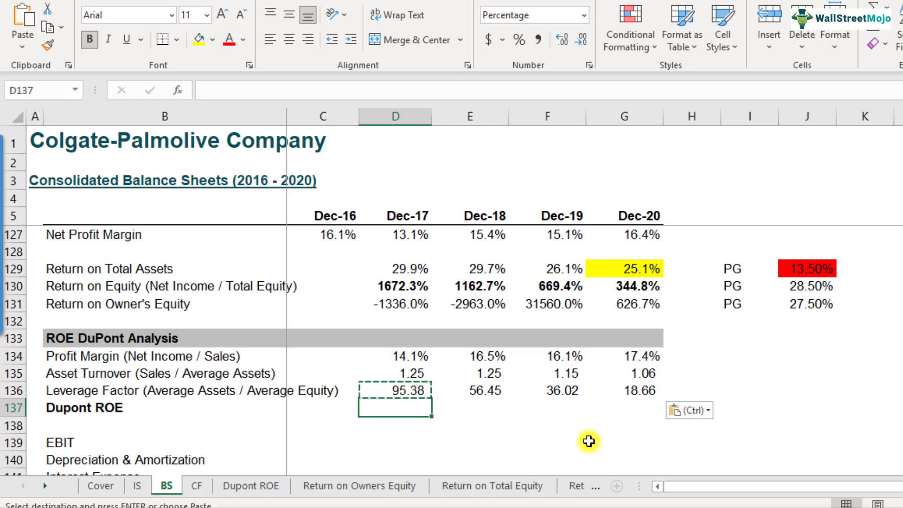
Step: Review the Leverage Factor formulas across D136:G136 for Dec-17 to Dec-20
key(Up)
key(Right)
key(F2)
key(Escape)
key(Right)
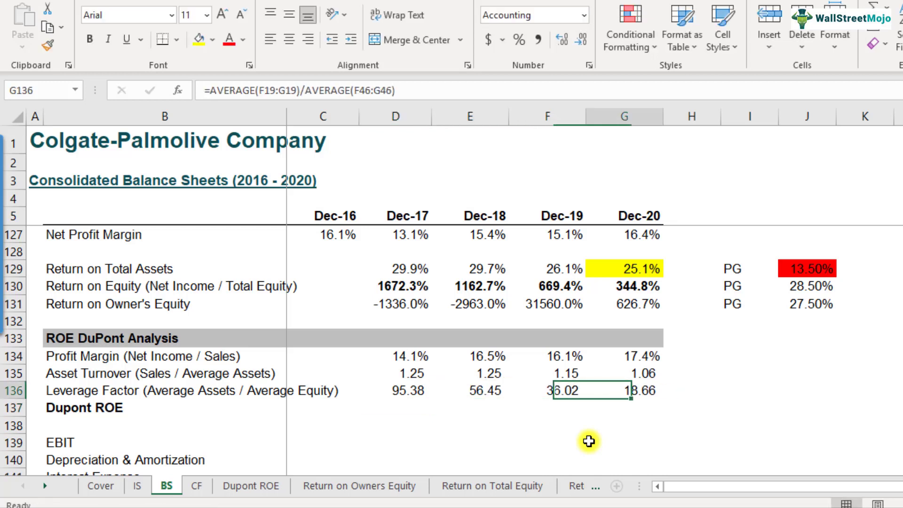
key(Right)
key(Left)
key(Left)
key(Left)
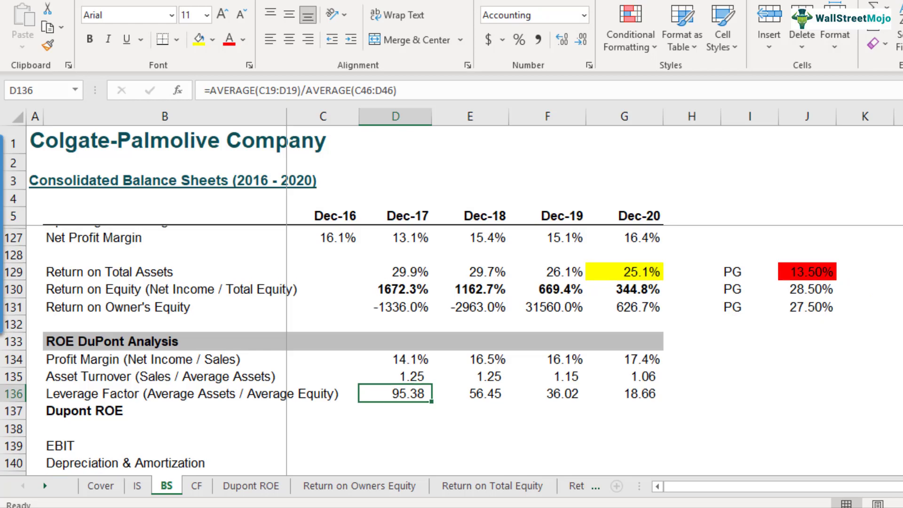
Step: Examine total shareholders' equity for Dec-16 and Dec-17 in C46:D46 and the treasury stock amounts across row 43
scroll(452, 350, up, 20)
scroll(451, 350, up, 1)
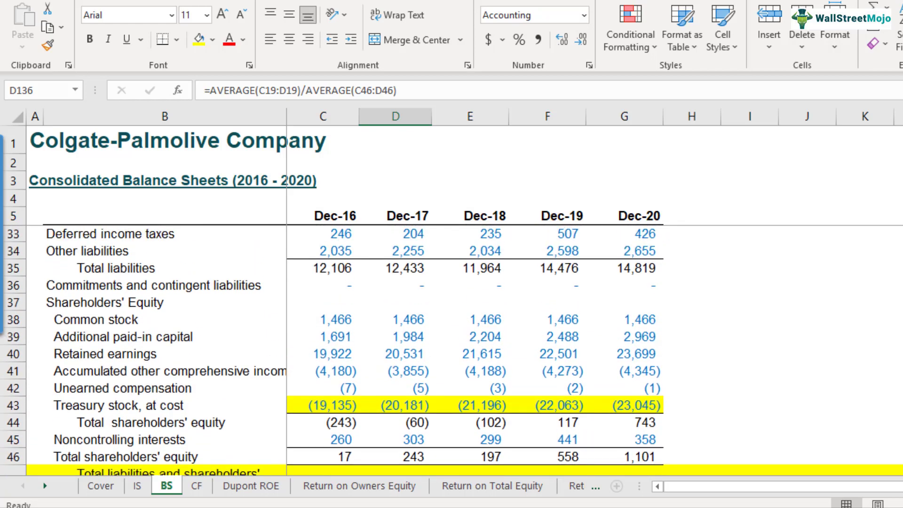
scroll(451, 350, down, 1)
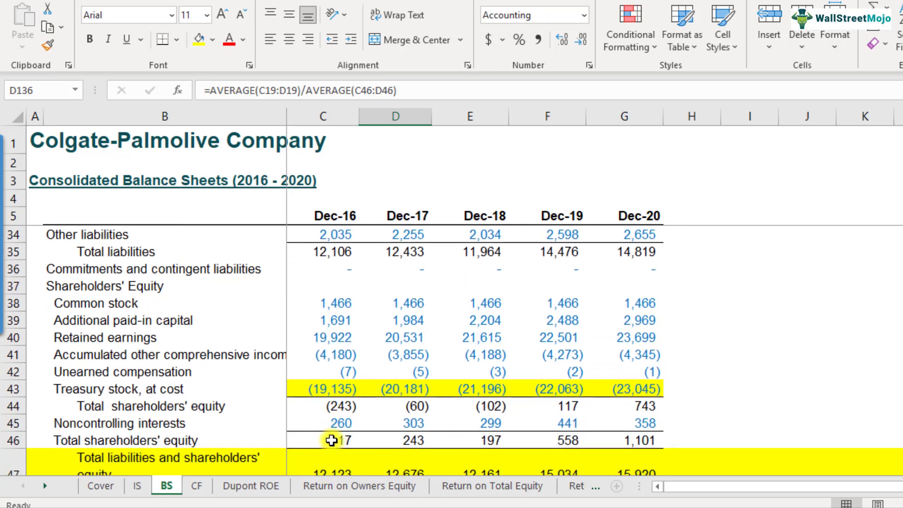
scroll(334, 447, down, 1)
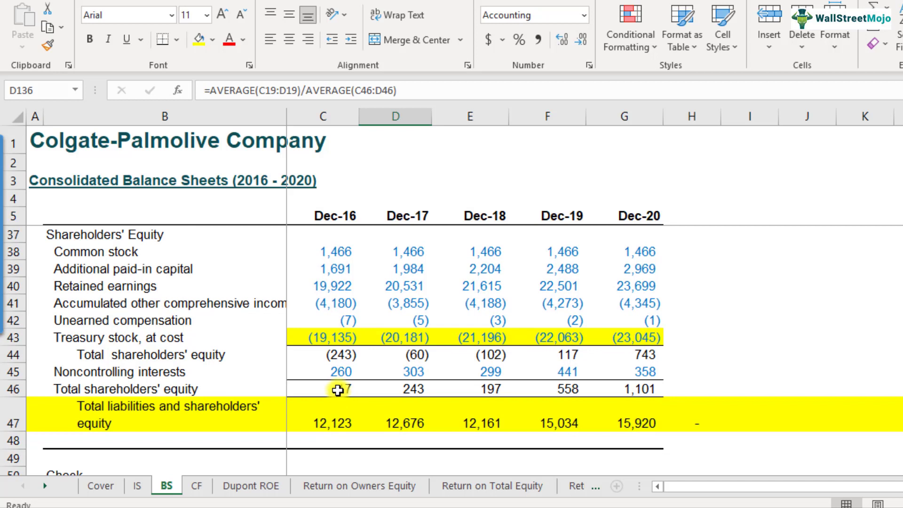
drag(339, 389, 392, 389)
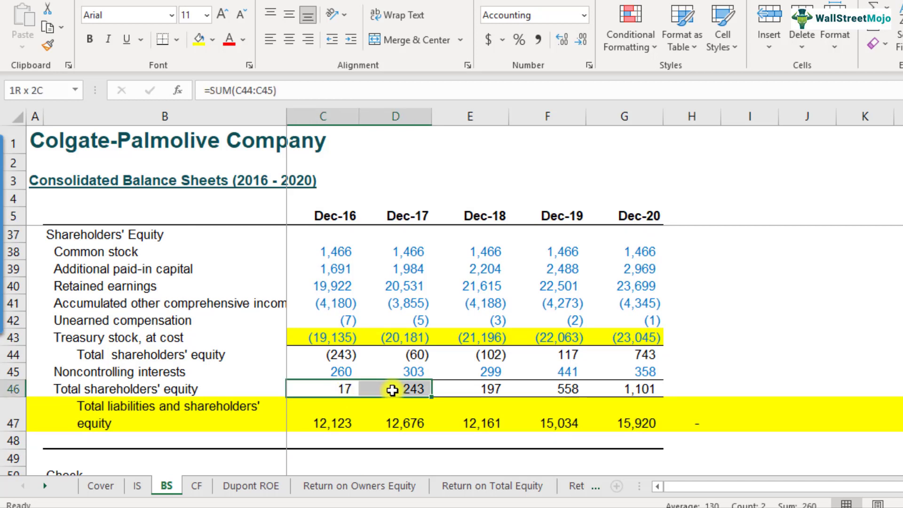
drag(392, 389, 392, 390)
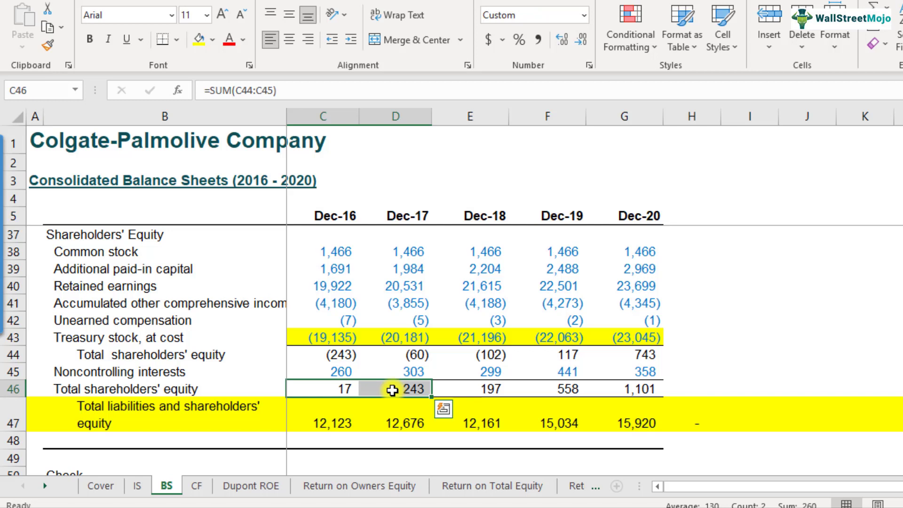
click(336, 338)
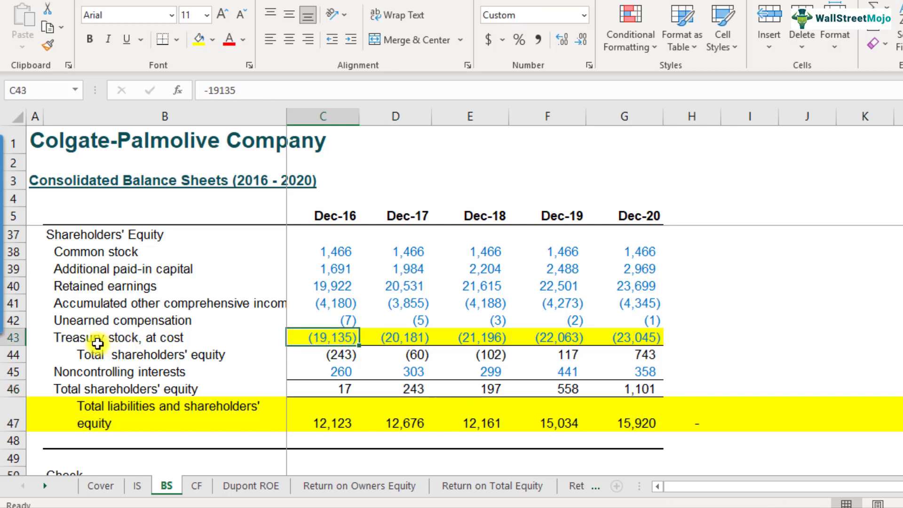
click(13, 338)
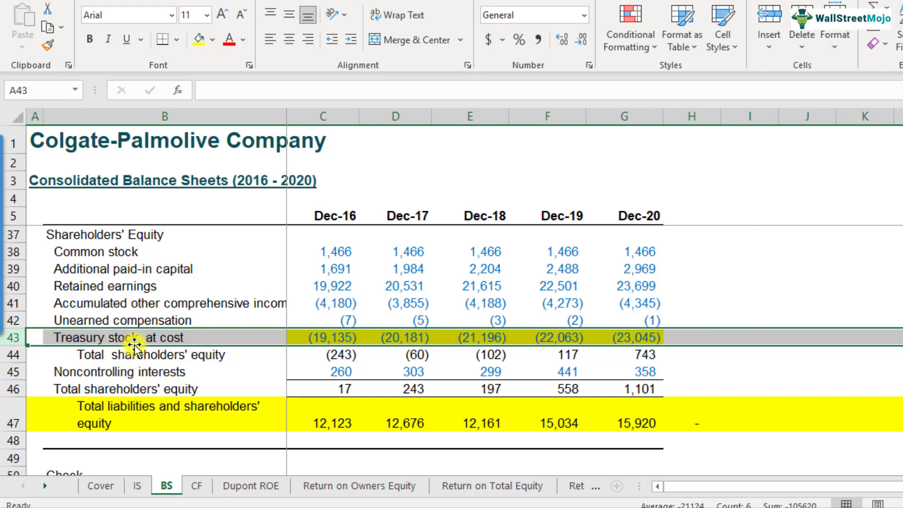
click(342, 341)
click(401, 340)
click(467, 338)
click(556, 338)
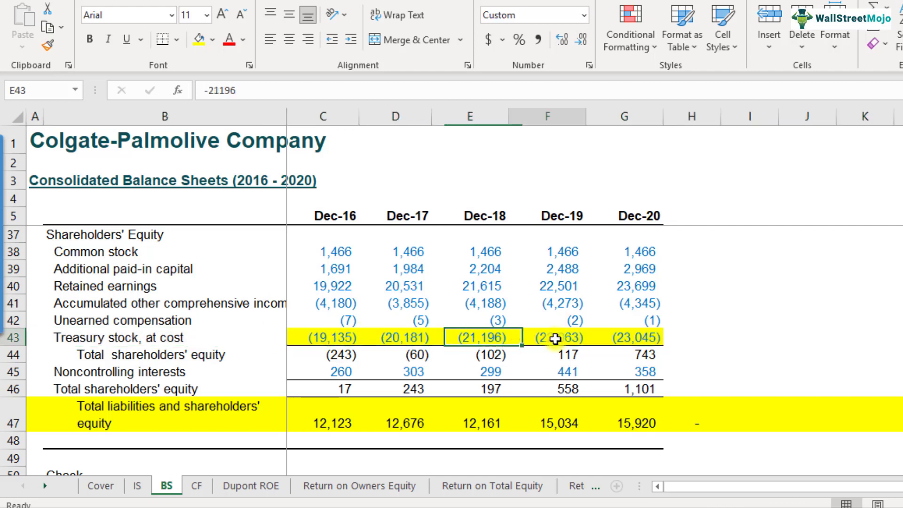
click(622, 337)
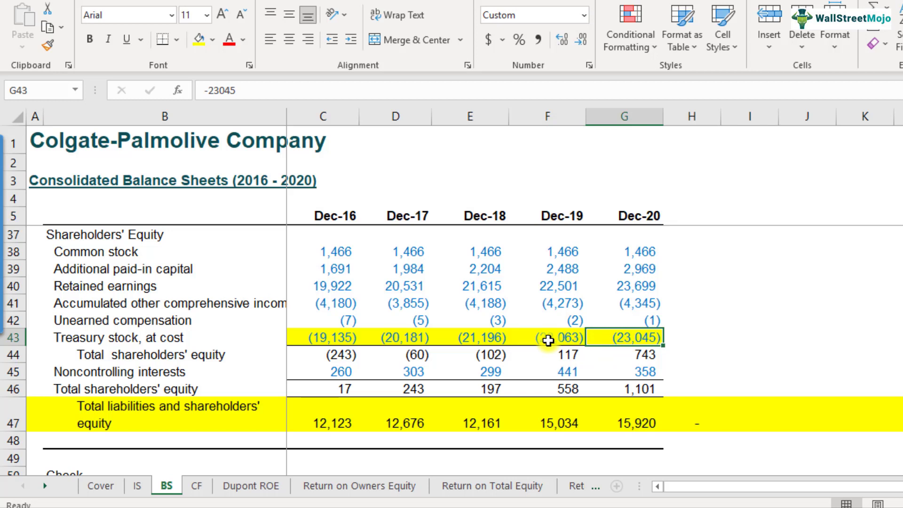
click(335, 389)
drag(372, 389, 412, 380)
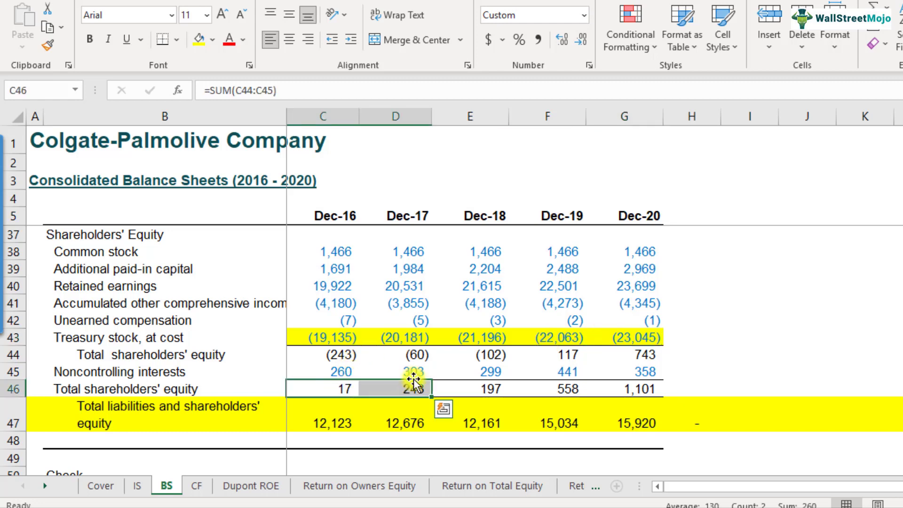
Step: Return to the ROE DuPont Analysis section and compare the Leverage Factor values for Dec-17, Dec-18 and Dec-19
scroll(413, 380, down, 5)
scroll(351, 351, down, 17)
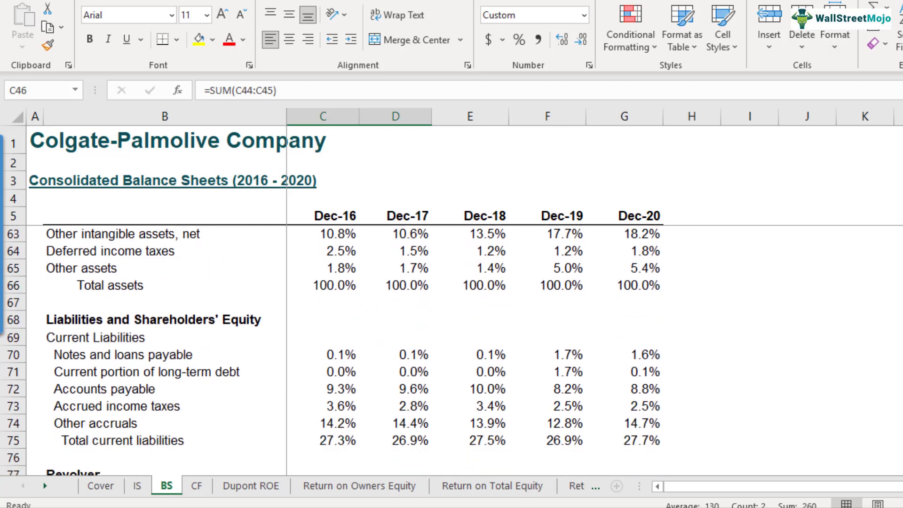
scroll(350, 350, down, 9)
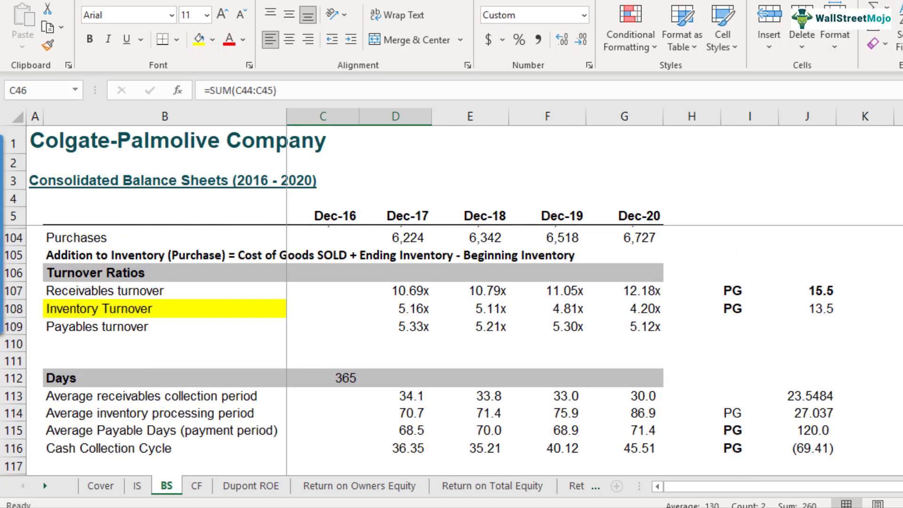
scroll(350, 351, down, 1)
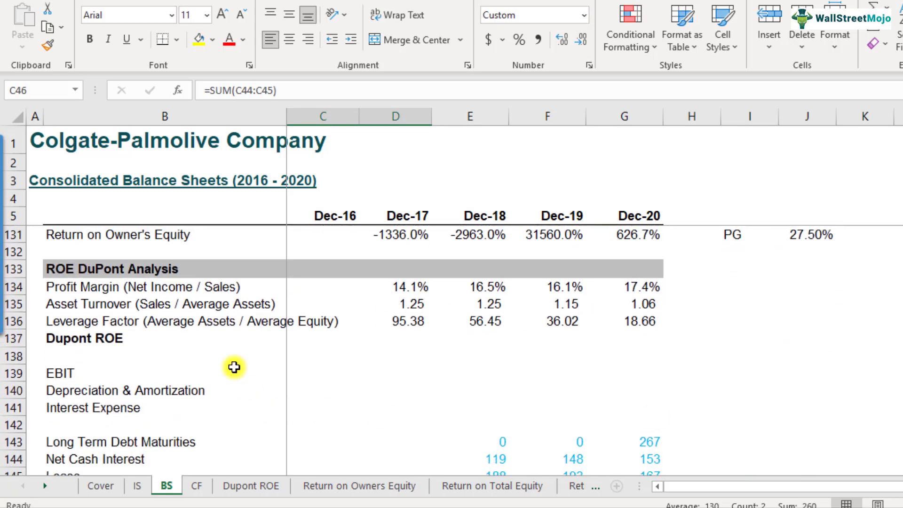
click(160, 324)
click(405, 324)
click(474, 324)
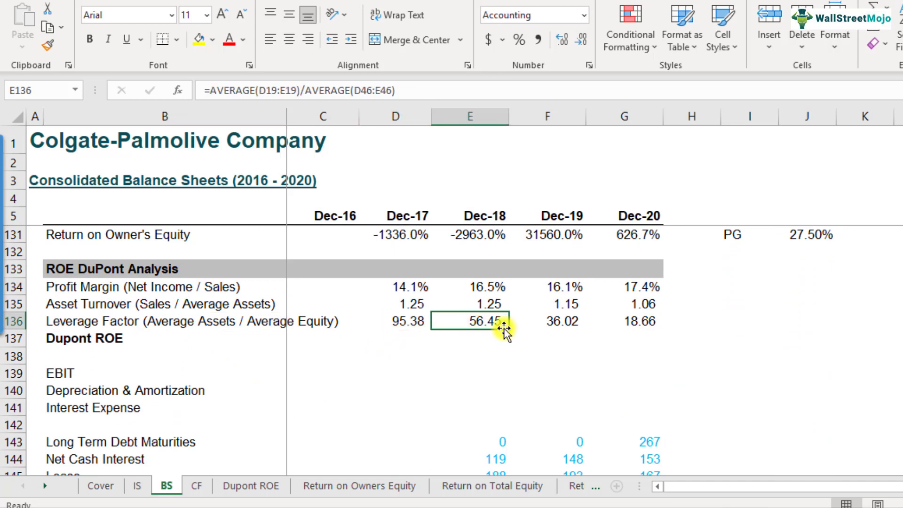
click(551, 325)
Step: Calculate Dupont ROE for Dec-17 in D137 as profit margin times asset turnover times leverage factor: =D134*D135*D136
scroll(550, 324, up, 2)
click(196, 444)
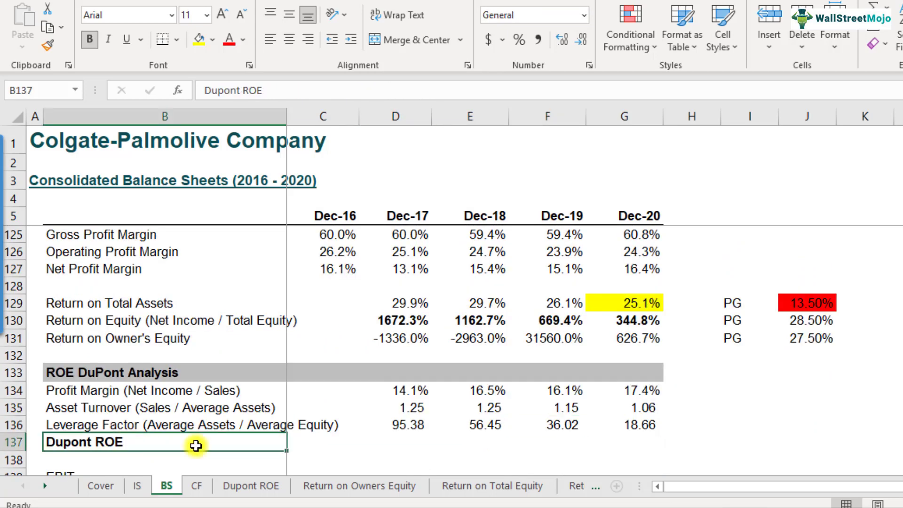
click(401, 442)
text(=)
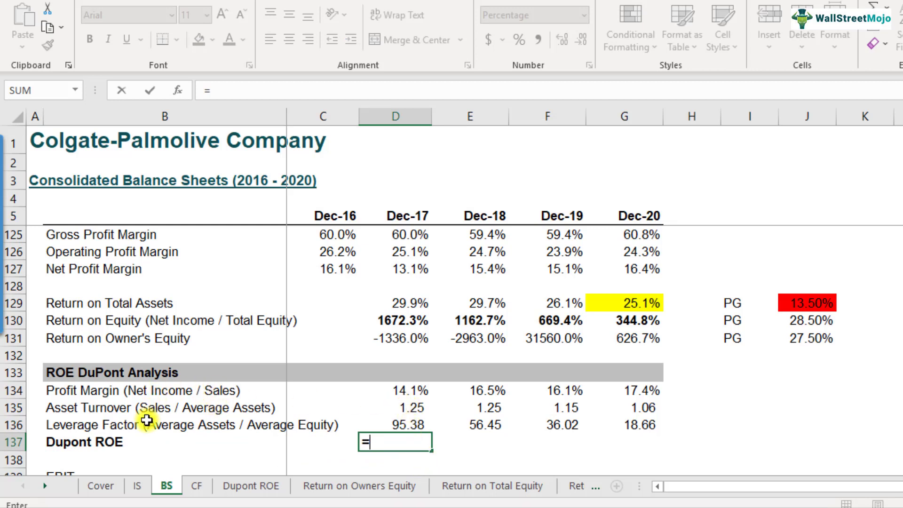
click(397, 394)
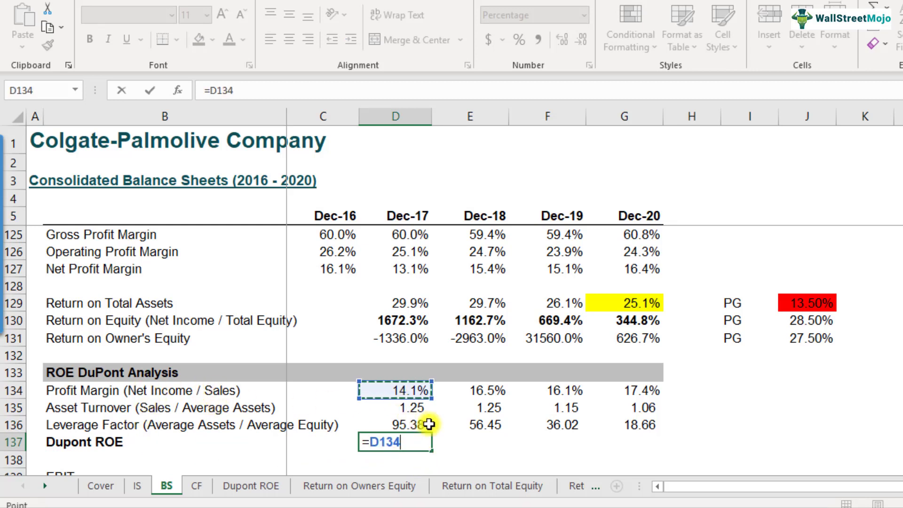
text(*)
click(418, 410)
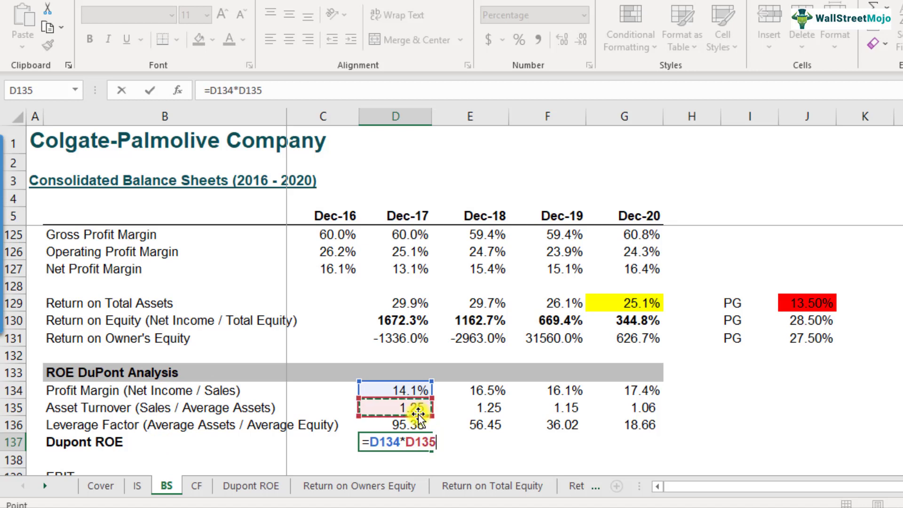
text(*)
click(416, 425)
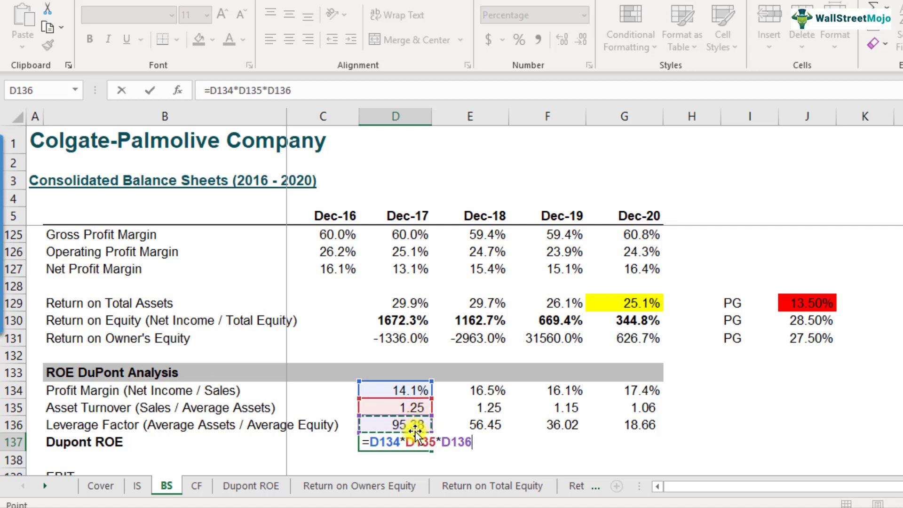
key(Return)
Step: Copy the Dupont ROE formula from D137 to E137:G137
key(Up)
key(ctrl+c)
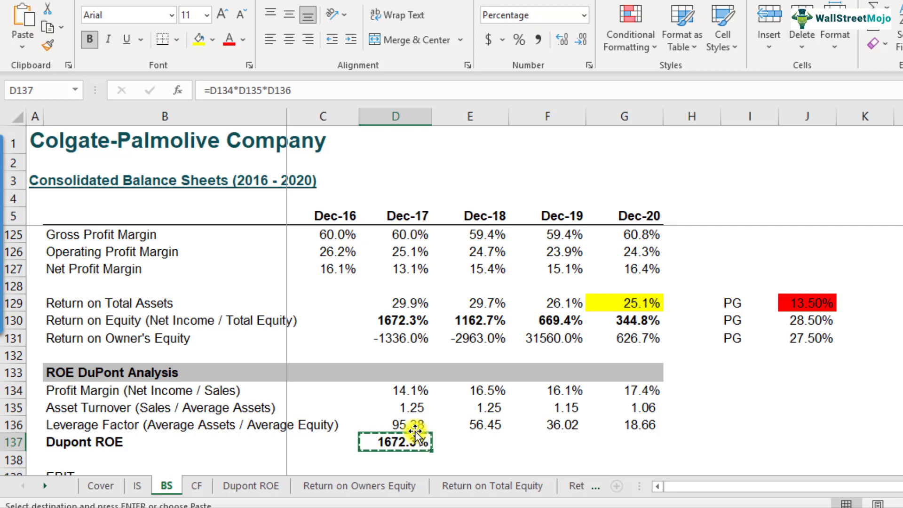
key(Right)
key(shift+Right)
key(shift+Right)
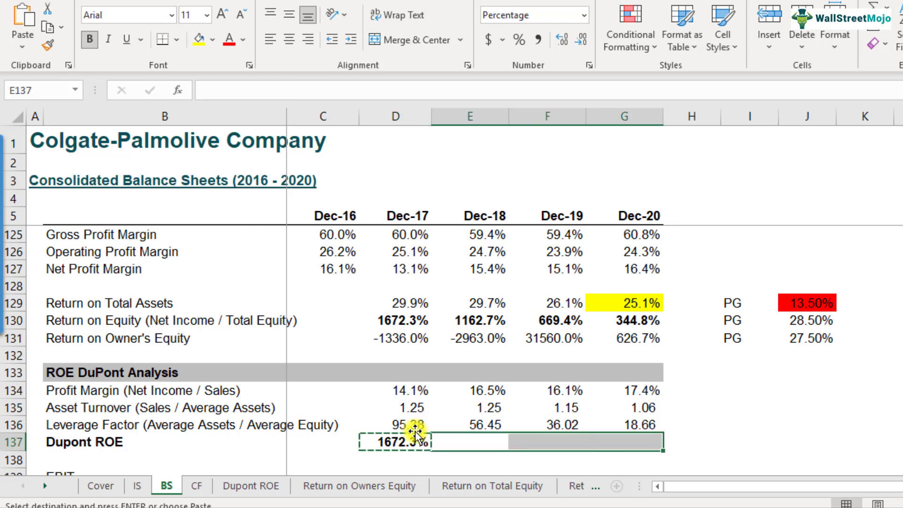
key(ctrl+v)
Step: Highlight the Return on Equity values in D130:G130 with a yellow fill
key(Left)
key(Up)
key(Up)
key(Up)
key(Up)
key(Up)
key(Up)
key(Up)
key(shift+Right)
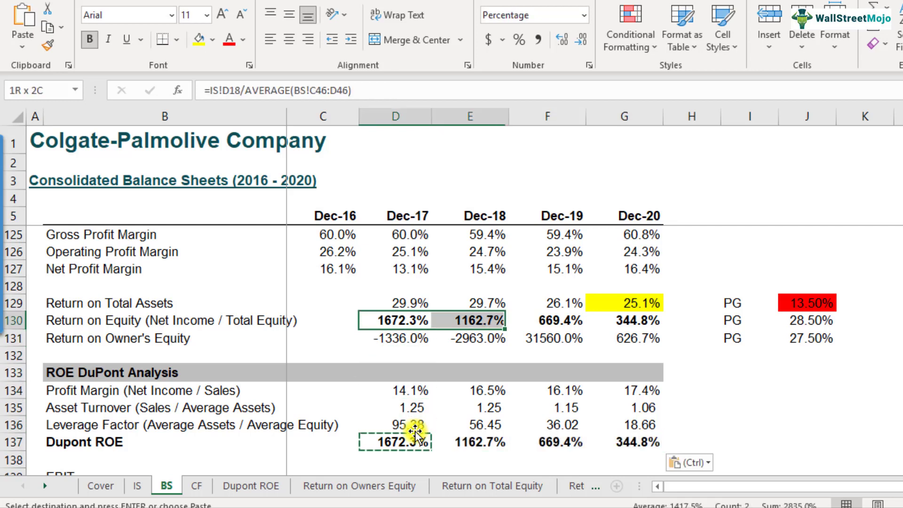
key(shift+Right)
key(shift+Right)
key(ctrl+v)
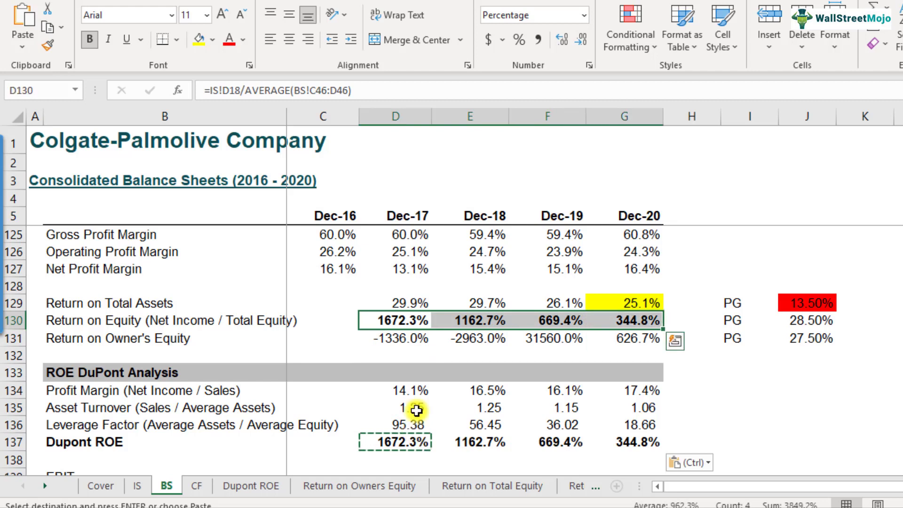
click(198, 39)
Step: Fill the Dupont ROE values in D137:G137 with yellow to match the Return on Equity row
drag(375, 438, 596, 439)
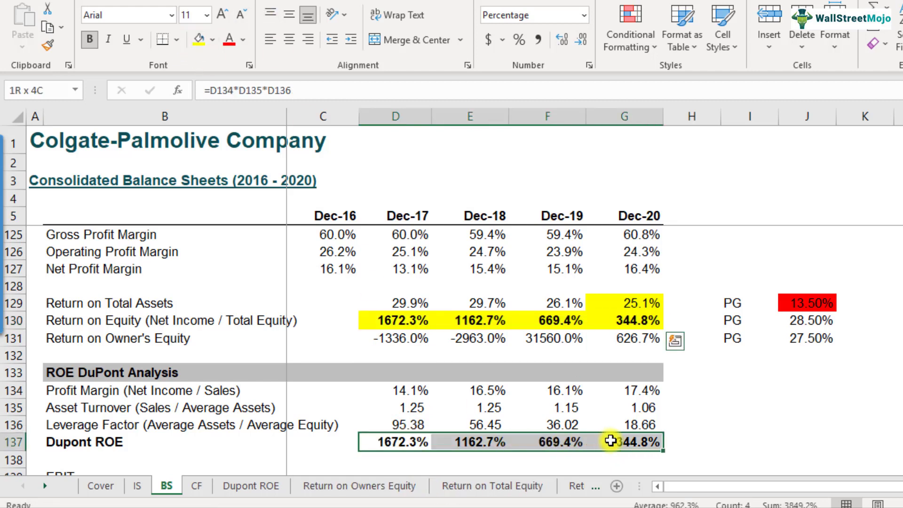
click(200, 40)
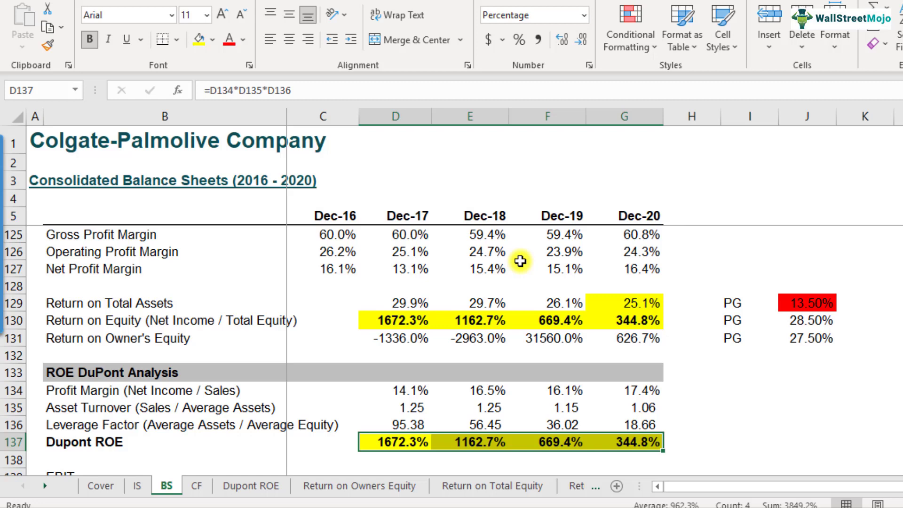
click(712, 407)
Step: Examine the Dec-17 DuPont components and Dupont ROE in D134:D137, and the Leverage Factor values across D136:G136
scroll(712, 408, down, 1)
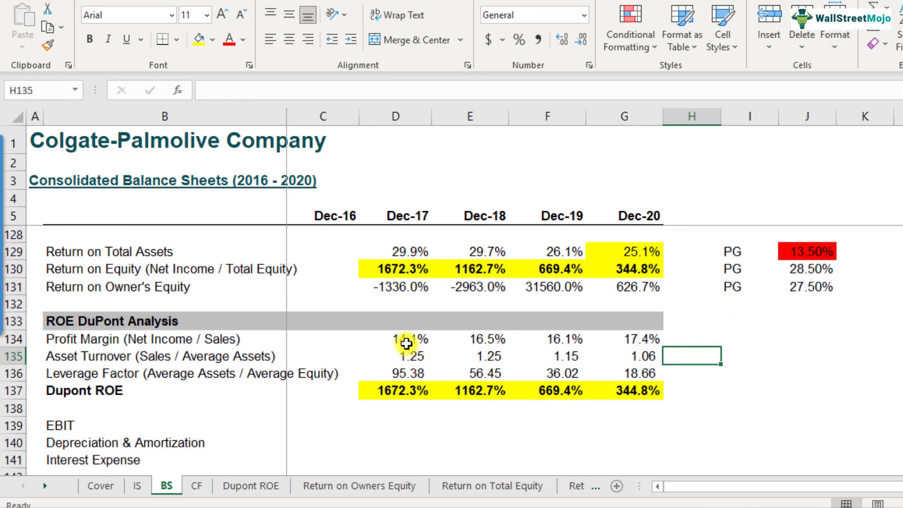
click(403, 339)
click(400, 374)
click(402, 357)
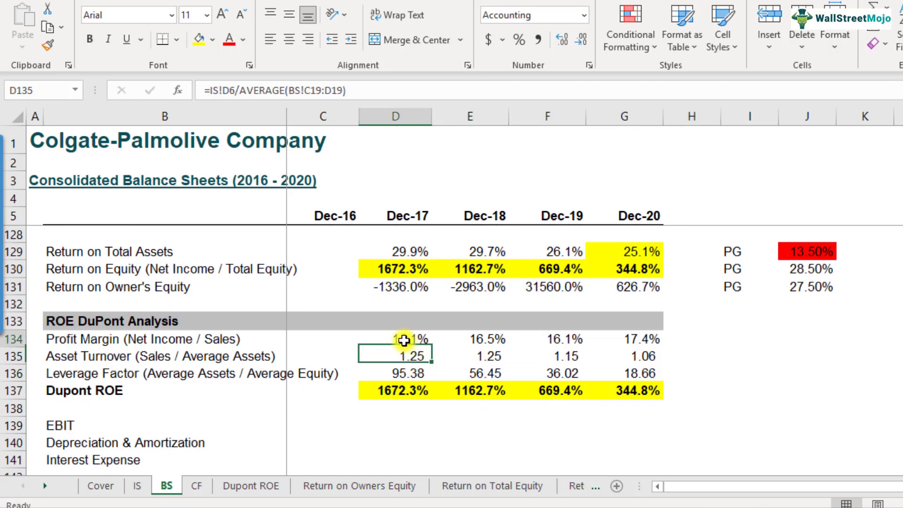
click(402, 339)
click(400, 356)
click(400, 374)
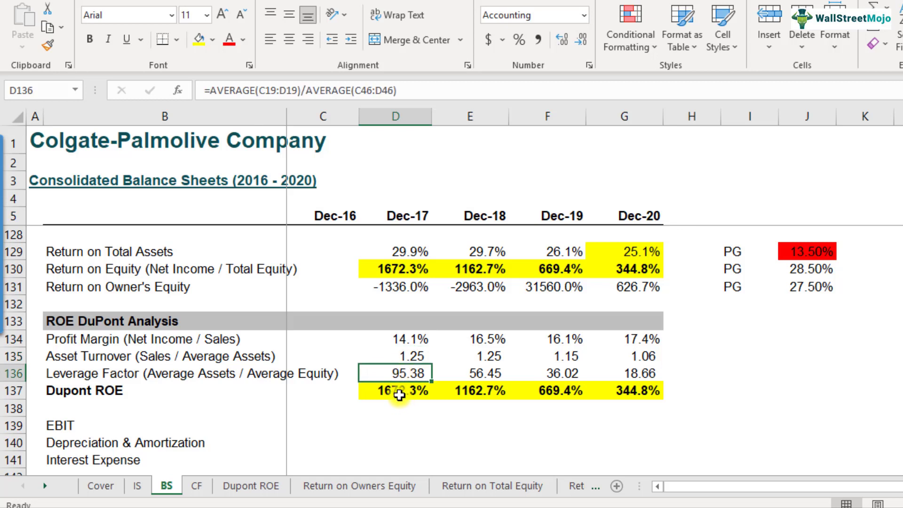
click(403, 391)
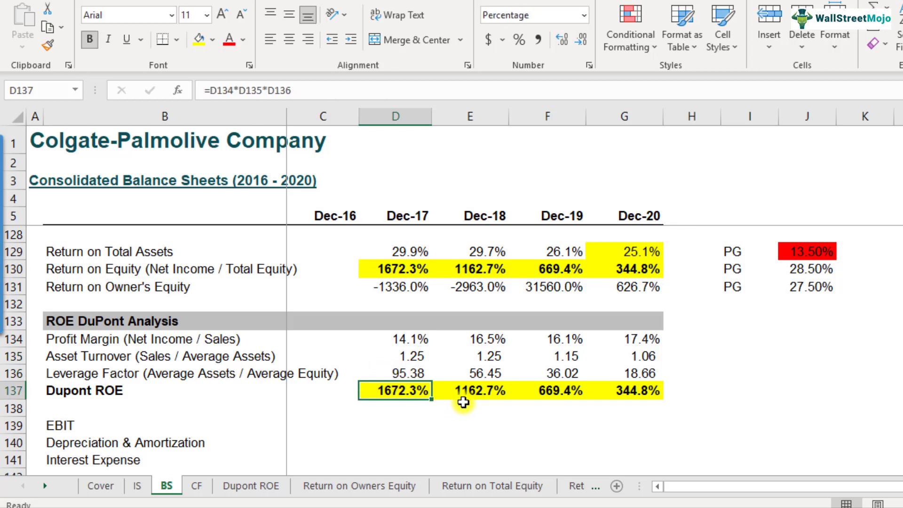
click(390, 373)
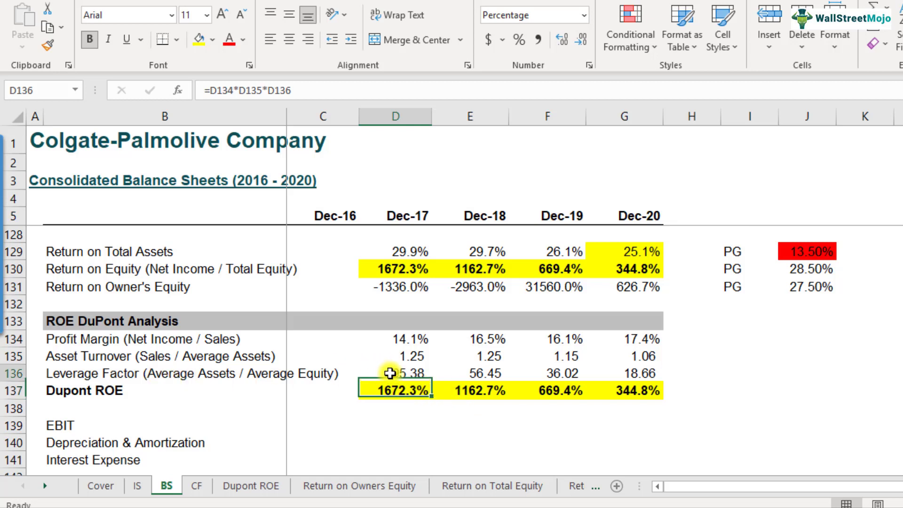
drag(390, 373, 624, 376)
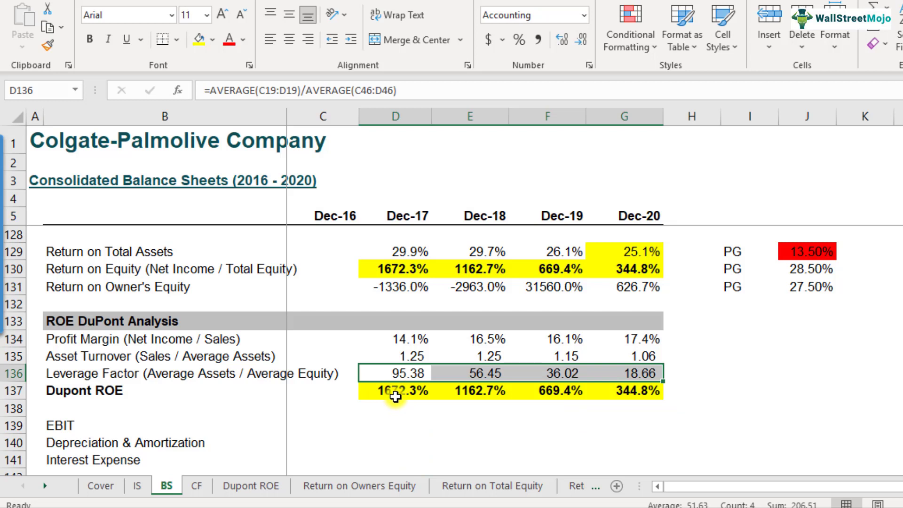